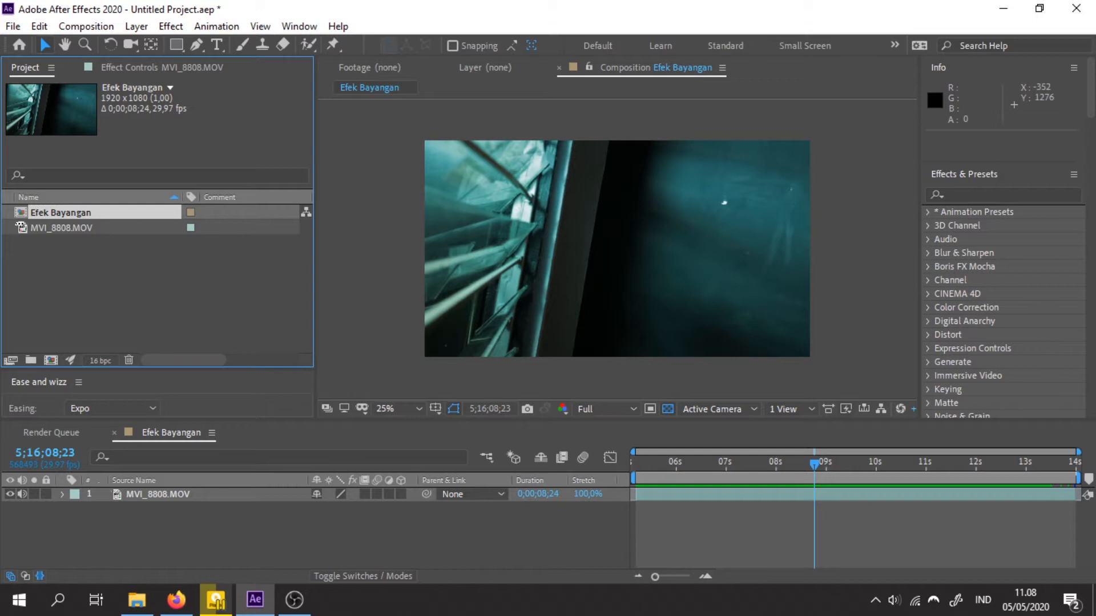
Review the shadow-tendril shot around 1:43 in the reference video in PotPlayer, then return to After Effects
click(216, 600)
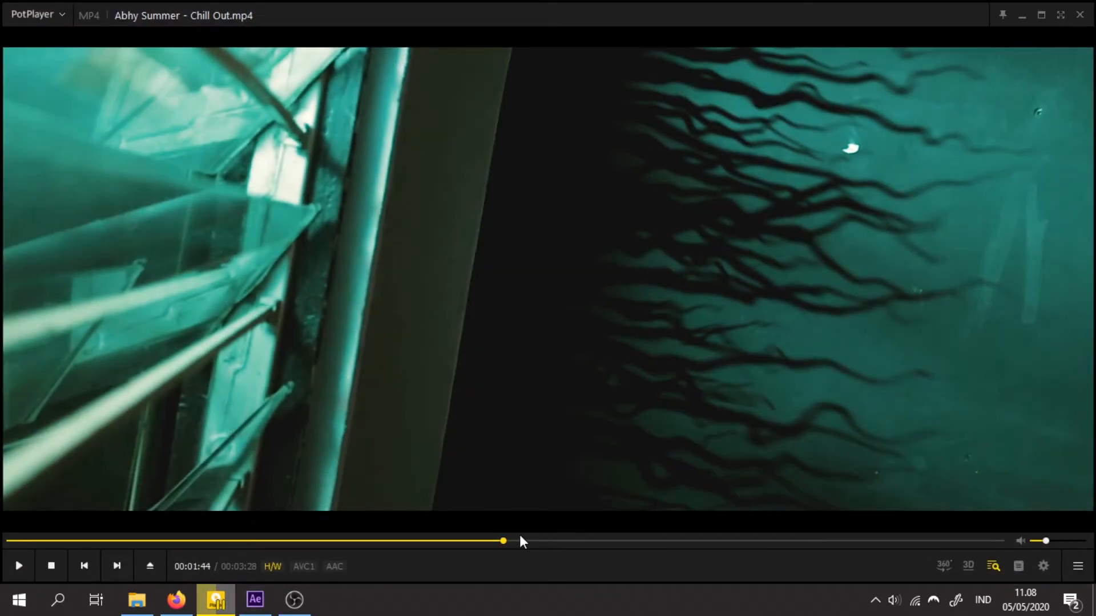
drag(496, 543, 477, 543)
key(space)
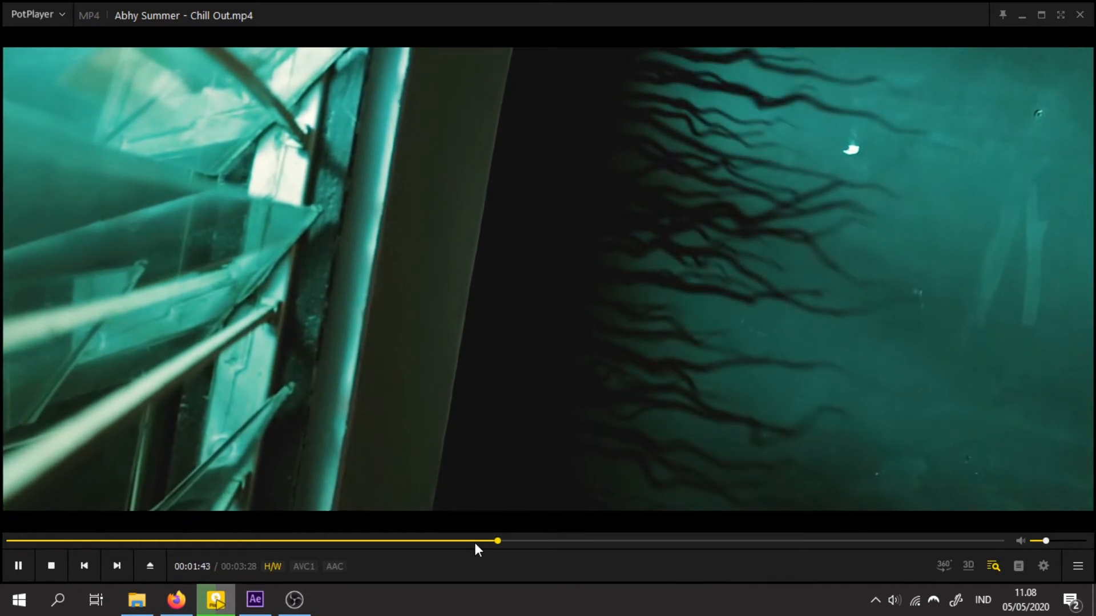
key(space)
click(493, 542)
key(space)
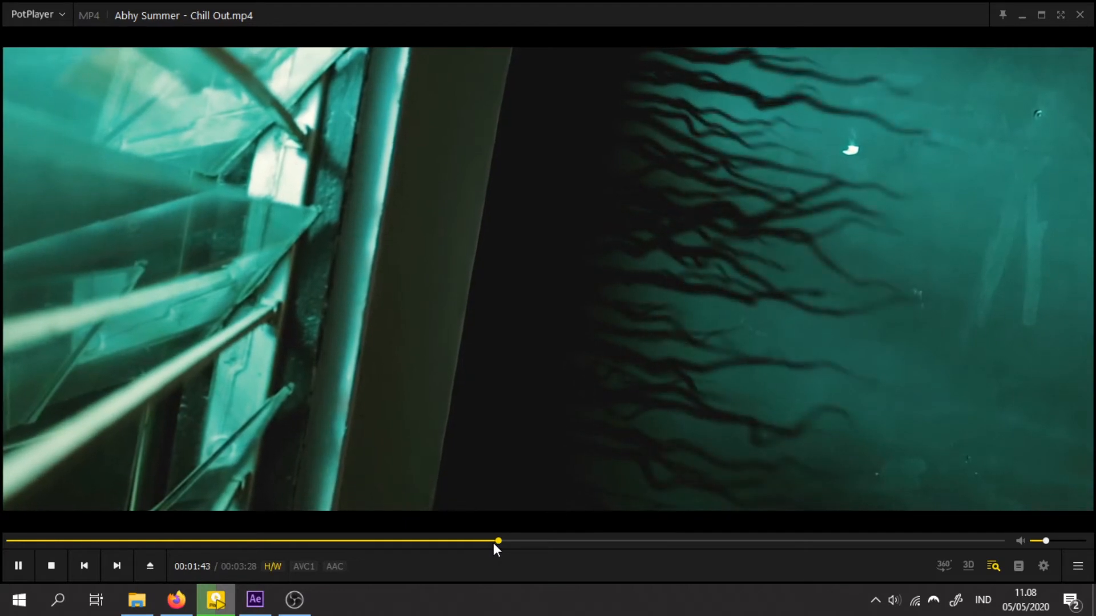
key(space)
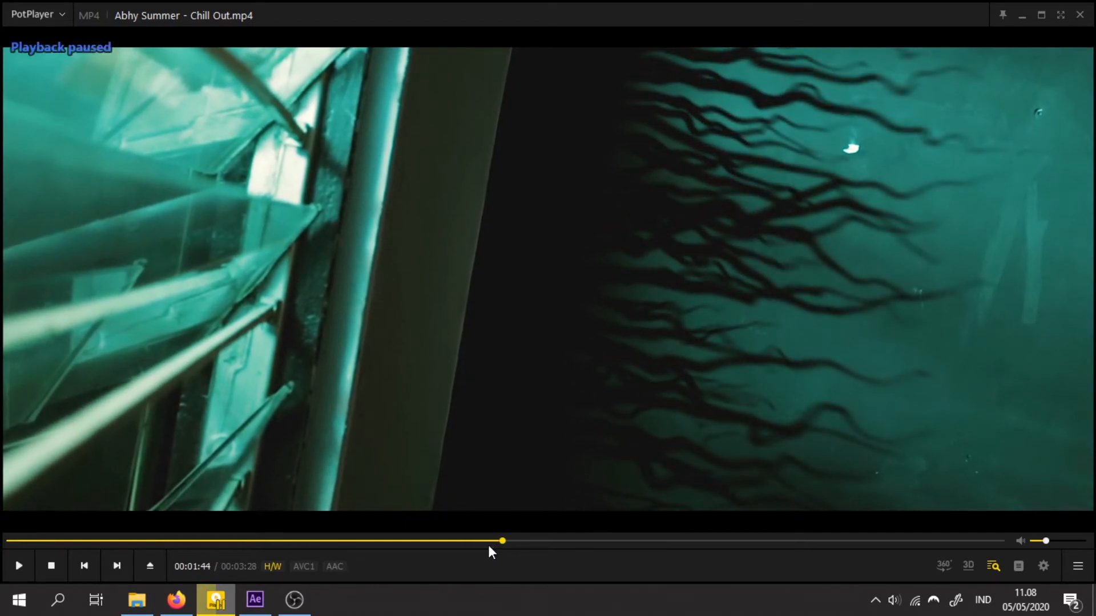
click(1019, 16)
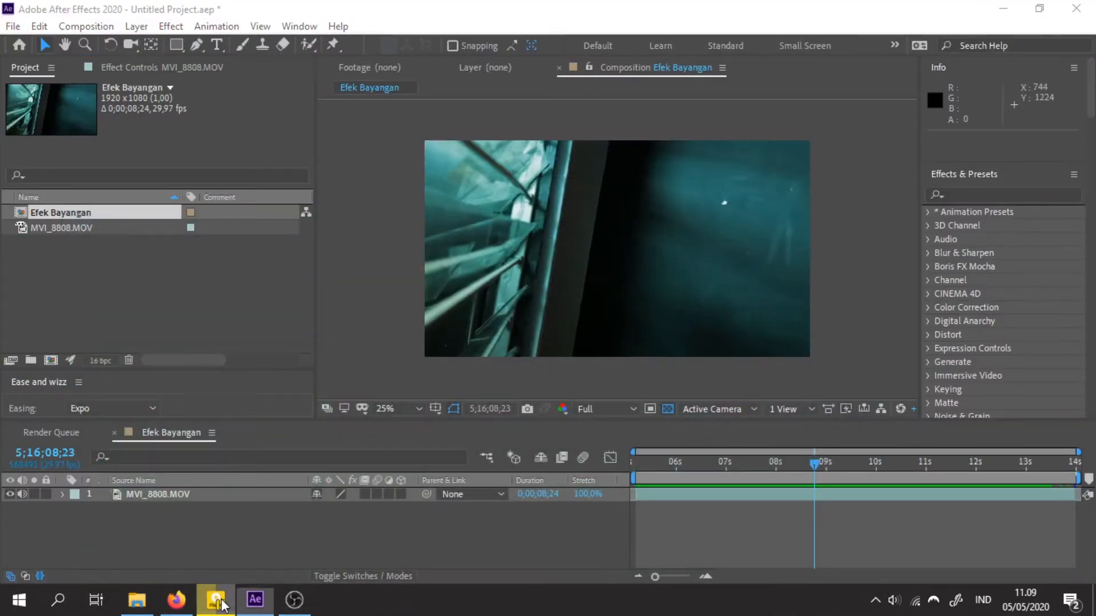
click(221, 604)
click(1019, 16)
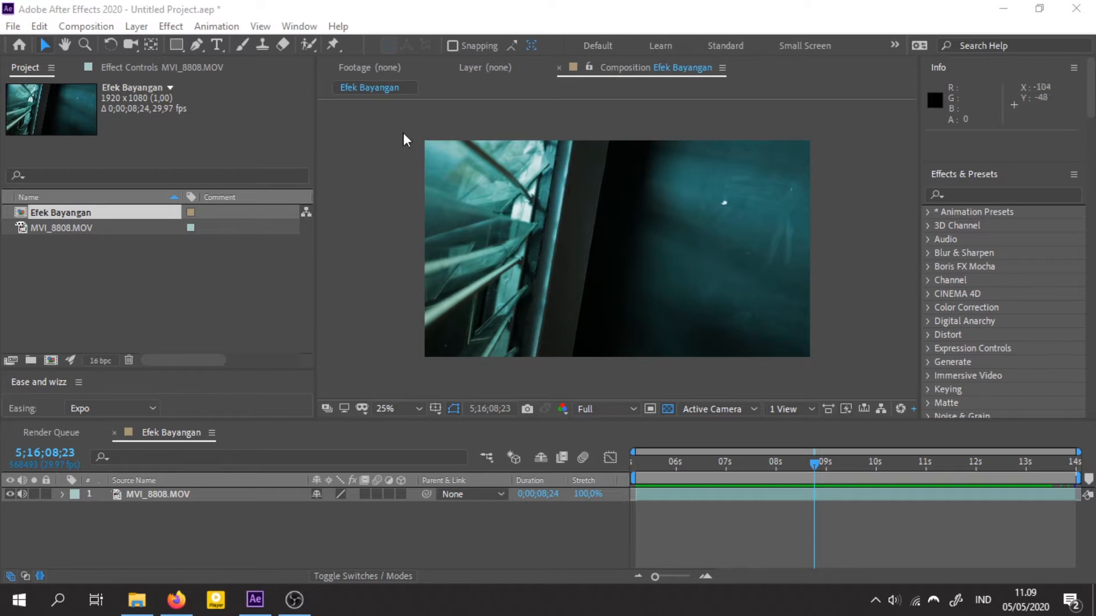
Rename the MVI_8808.MOV layer as Footage and hide it
click(159, 493)
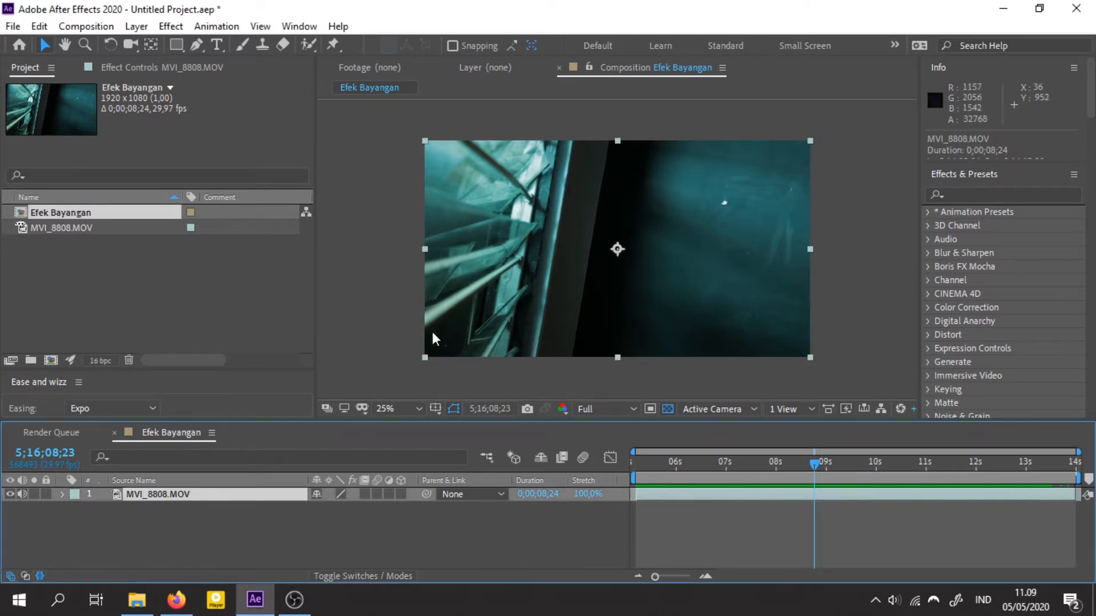
click(543, 548)
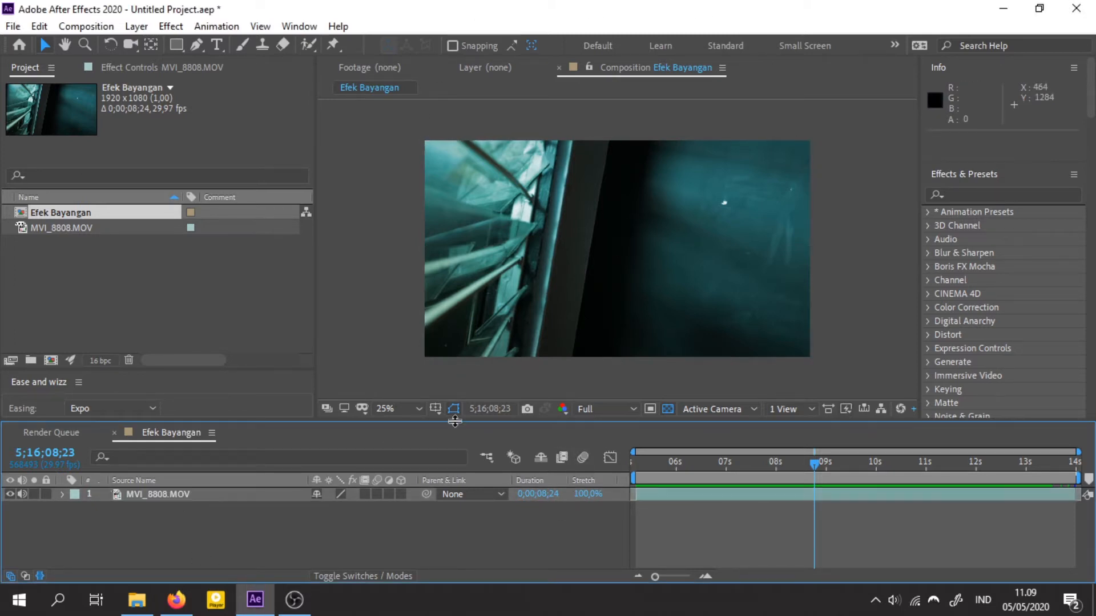
click(396, 406)
click(423, 120)
click(177, 498)
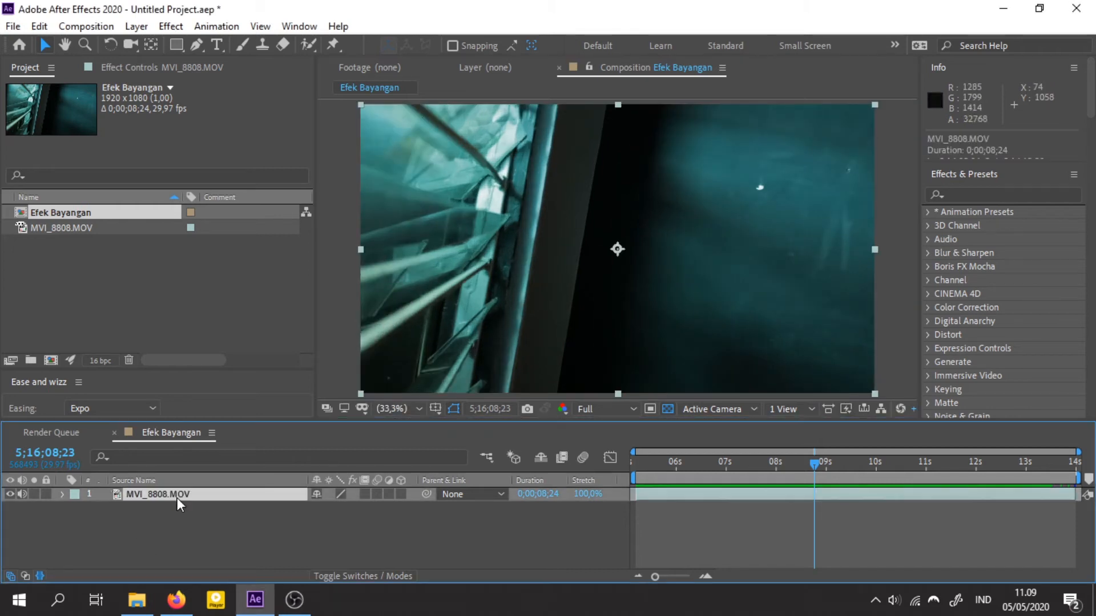
key(Return)
text(Footage)
key(Return)
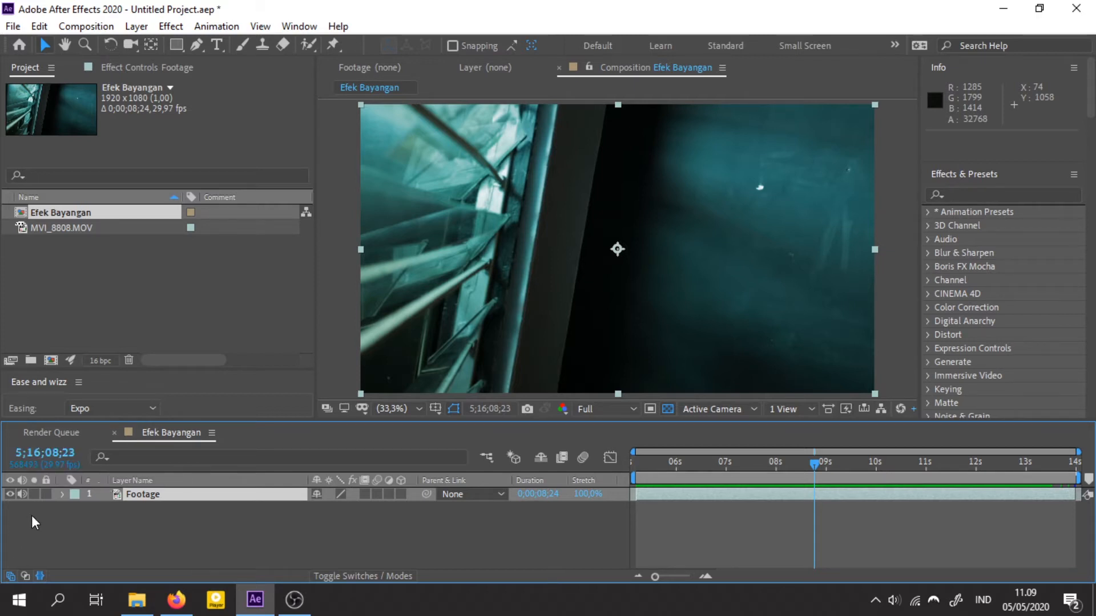
click(10, 494)
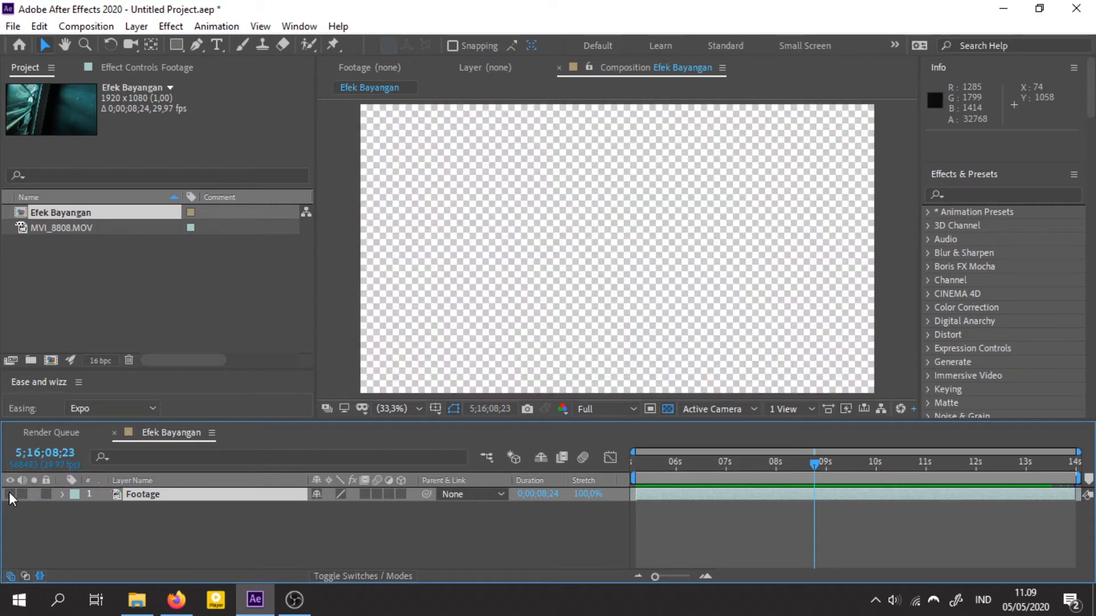
Create a black 1920 x 1080 px solid layer named Particular
click(14, 27)
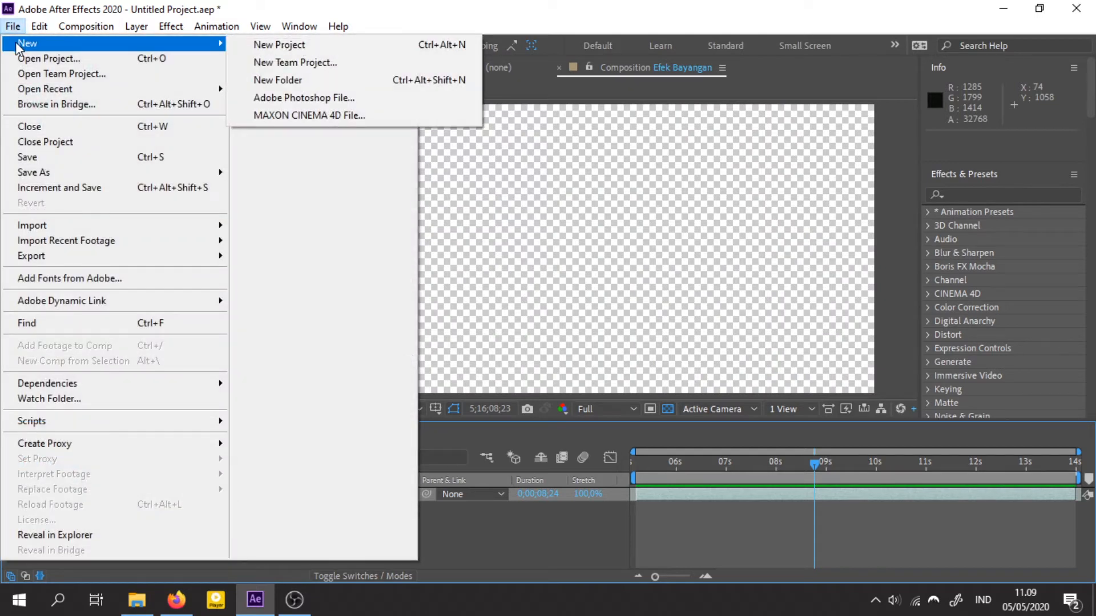
click(136, 26)
mouse_move(150, 50)
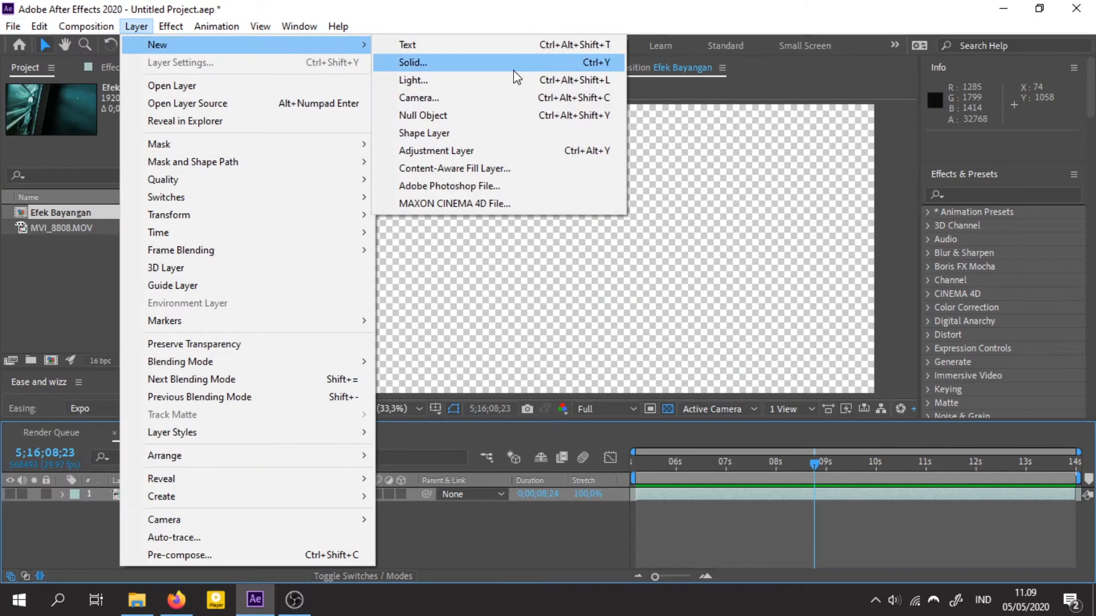
click(511, 64)
text(Pa)
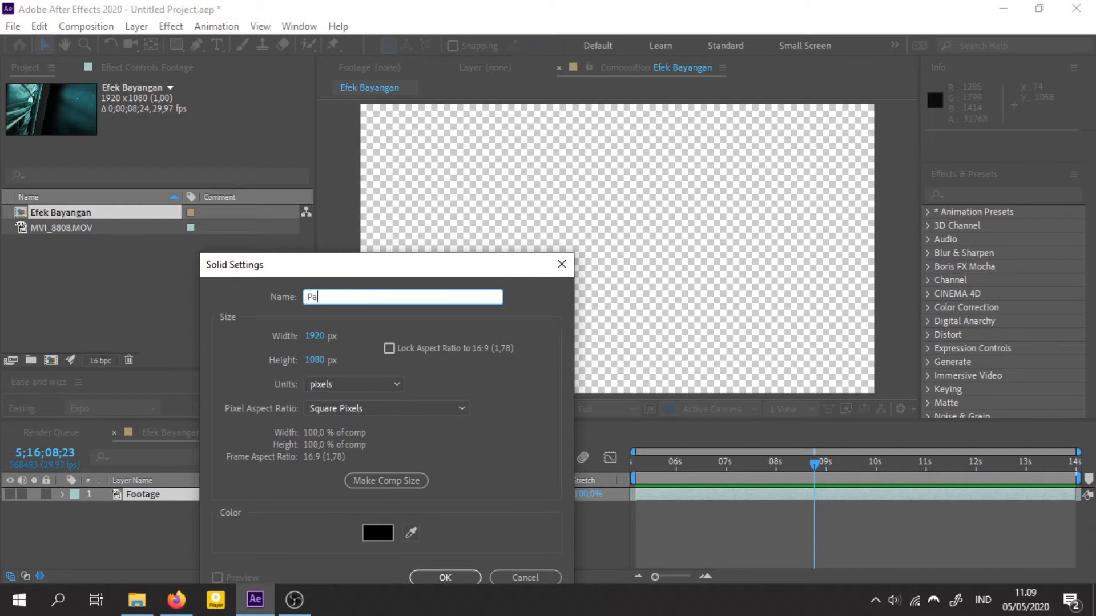
text(rticular)
key(Return)
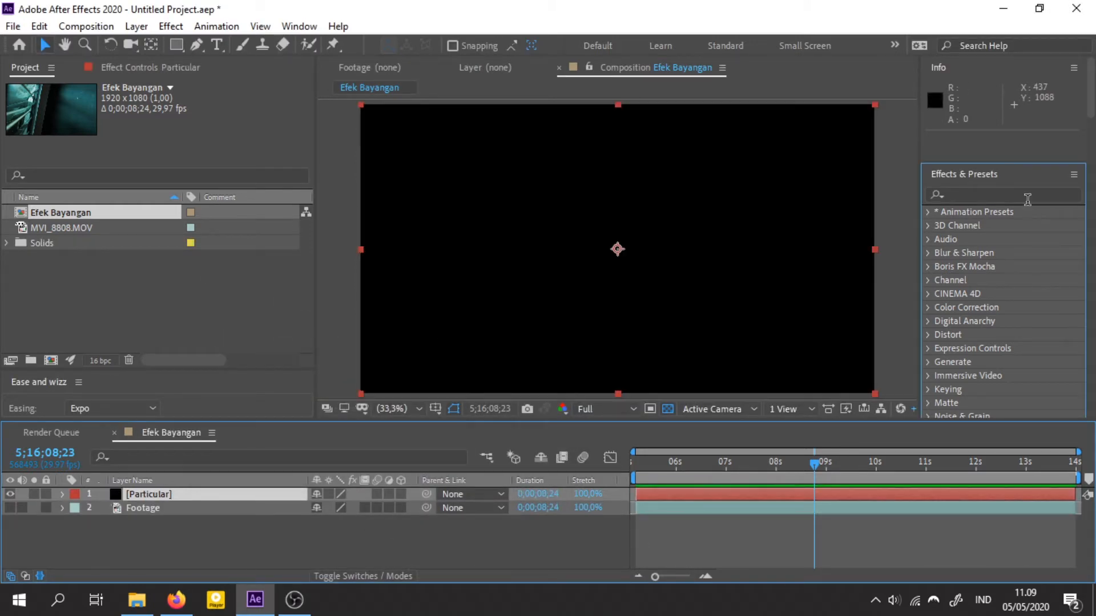
Find the RG Trapcode Particular effect and apply it to the Particular solid
click(975, 196)
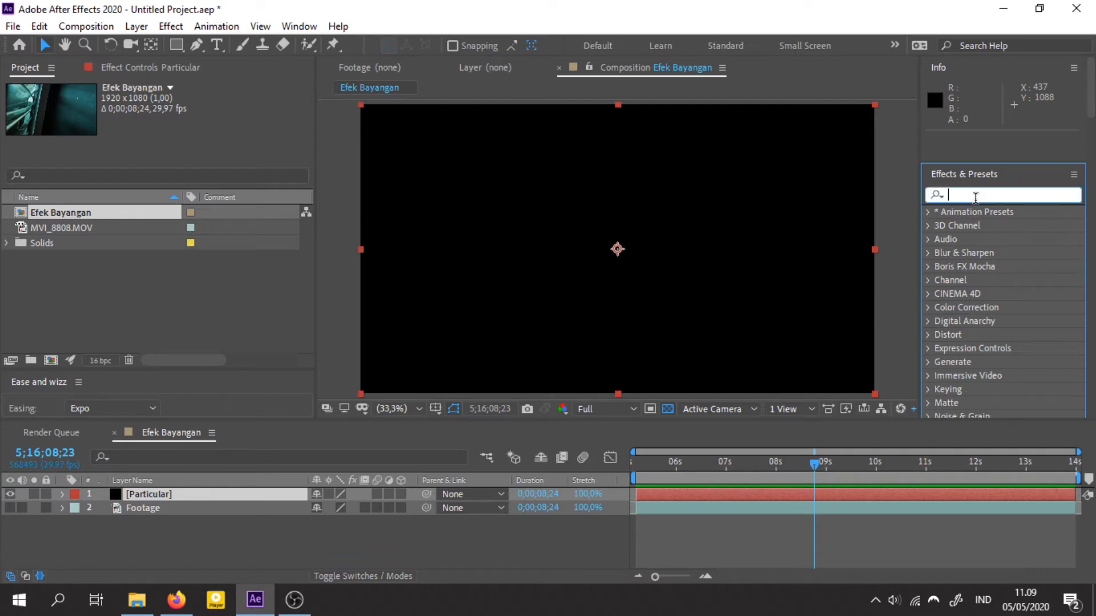
text(particul)
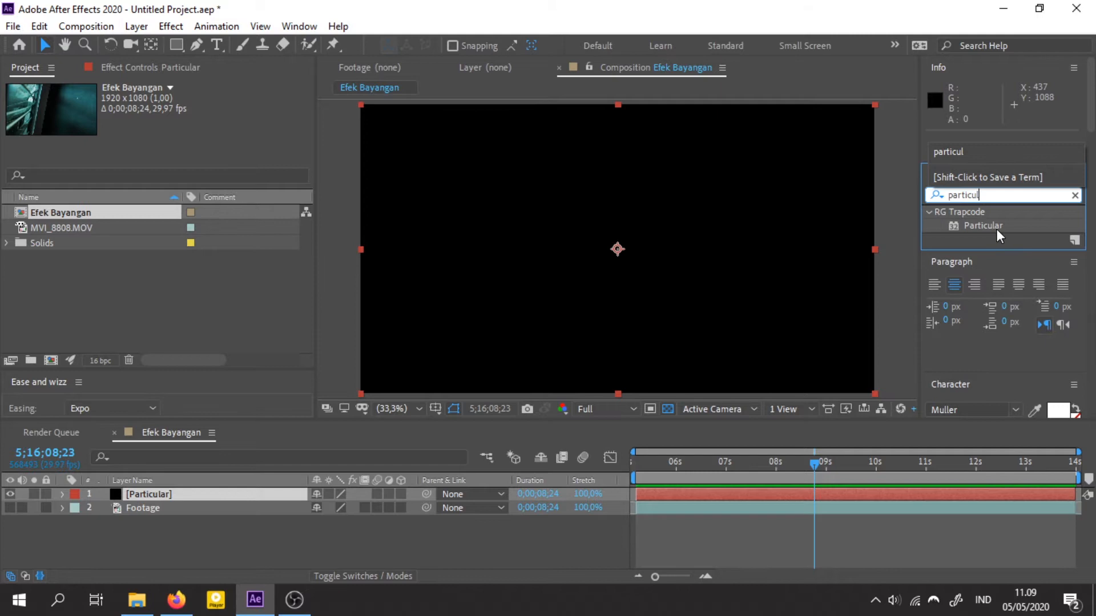
drag(996, 228, 188, 494)
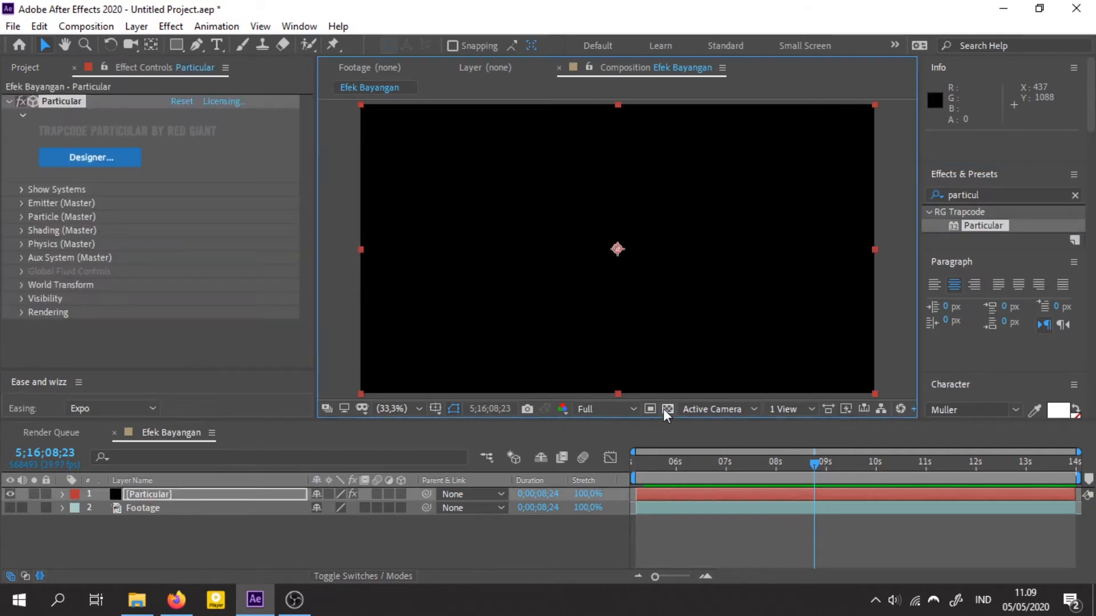
Set the emitter's Pre Run to 100% under Emission Extras and preview the particles from the start of the layer
drag(758, 467, 160, 273)
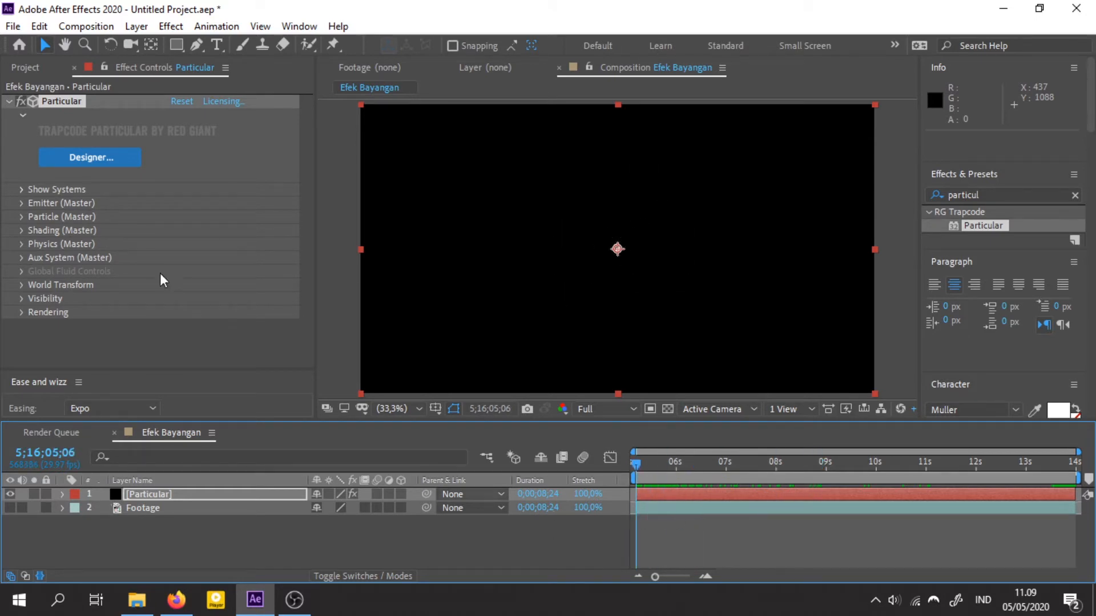
click(20, 204)
scroll(37, 228, down, 3)
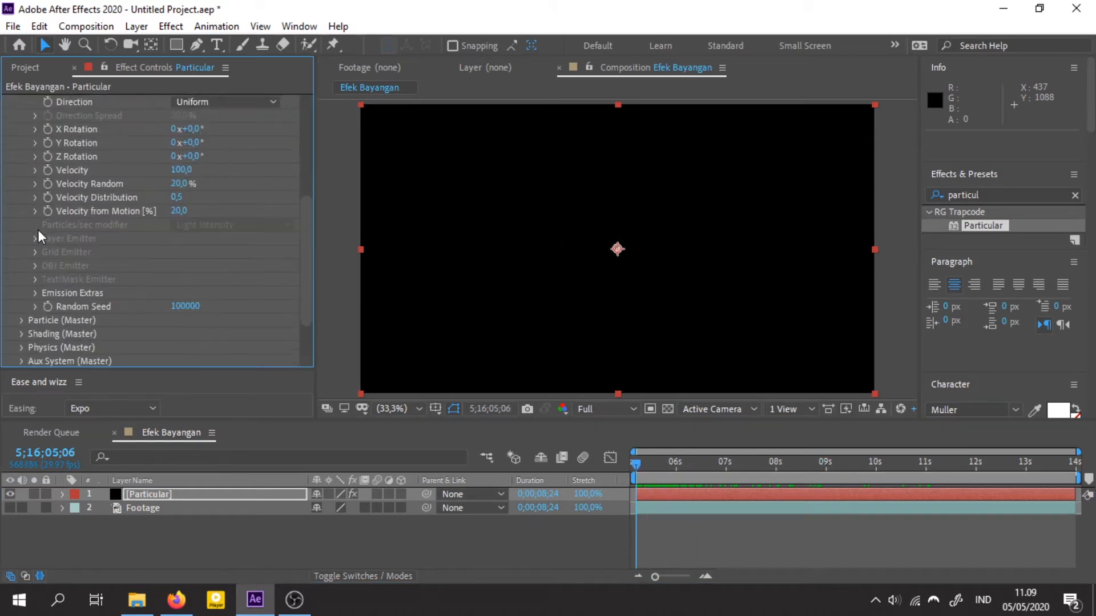
click(32, 256)
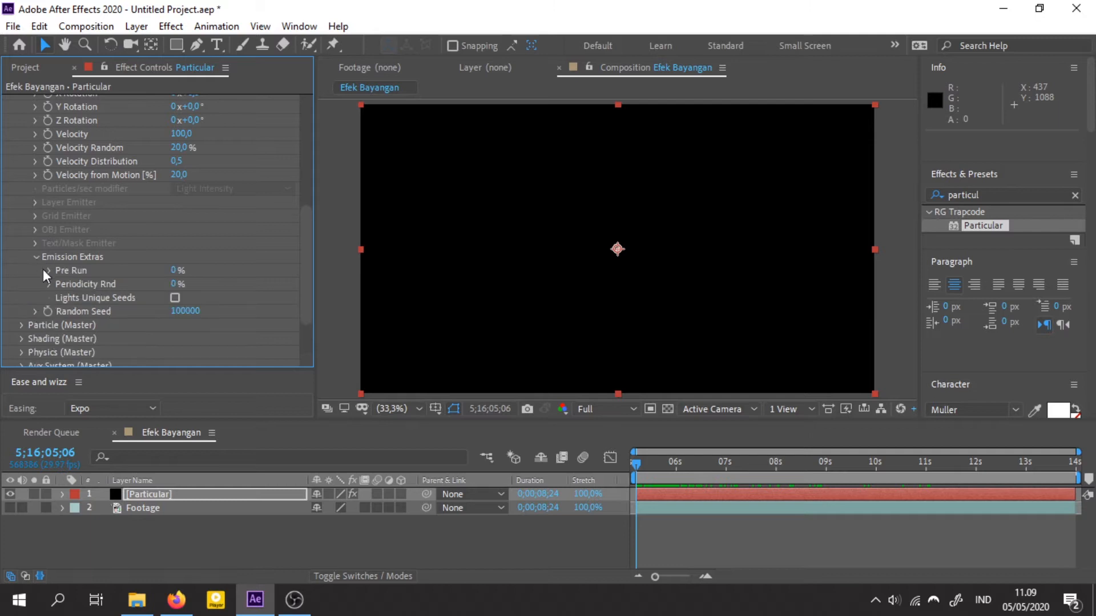
drag(171, 273, 294, 272)
click(745, 492)
key(space)
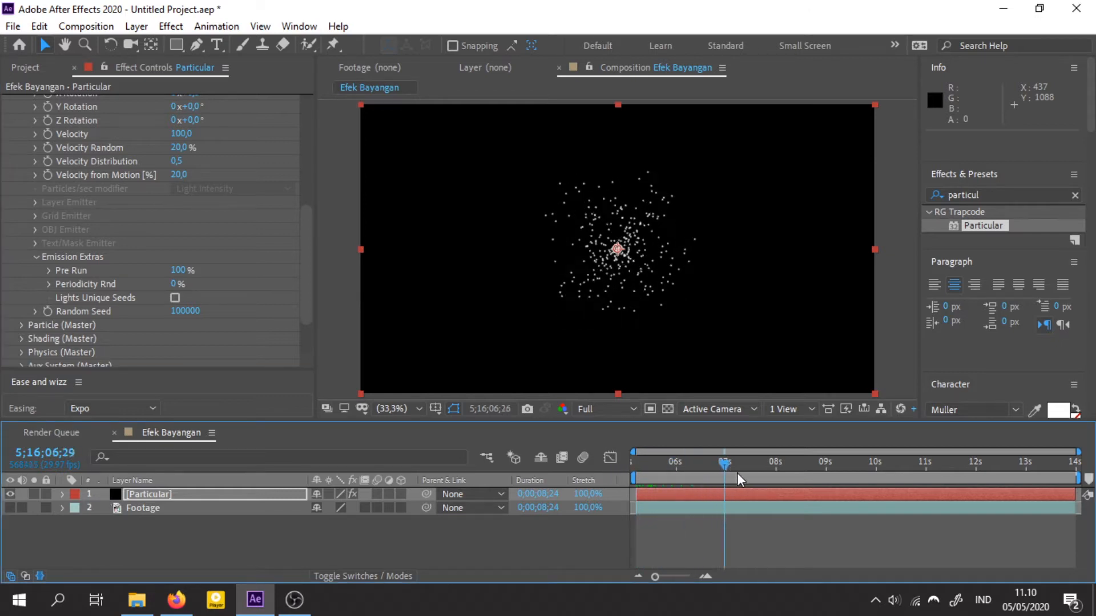
key(space)
Change the emitter type to Box and scrub the opening frames to check the particles
scroll(129, 358, up, 8)
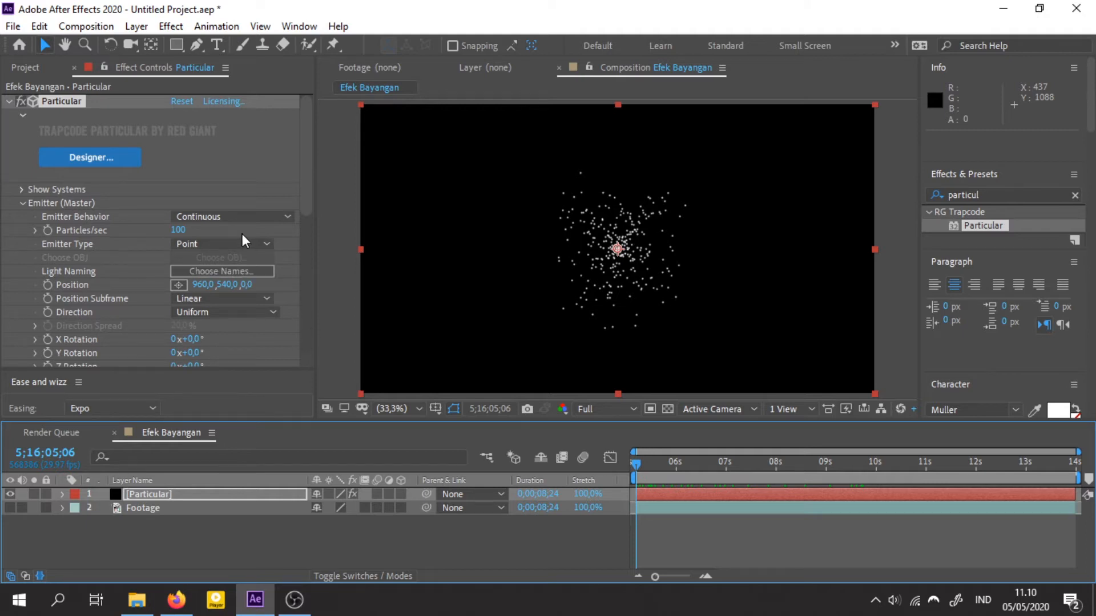
click(242, 248)
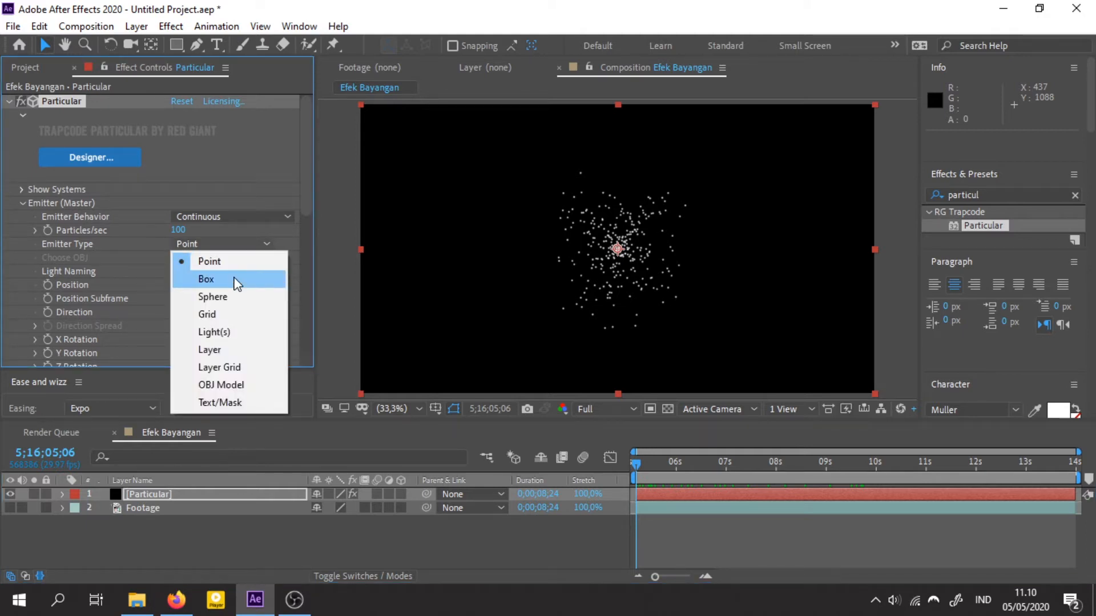
click(235, 280)
click(665, 463)
drag(672, 466, 635, 477)
Switch the emitter size to XYZ Individual and set Emitter Size X to 1680
scroll(193, 303, down, 5)
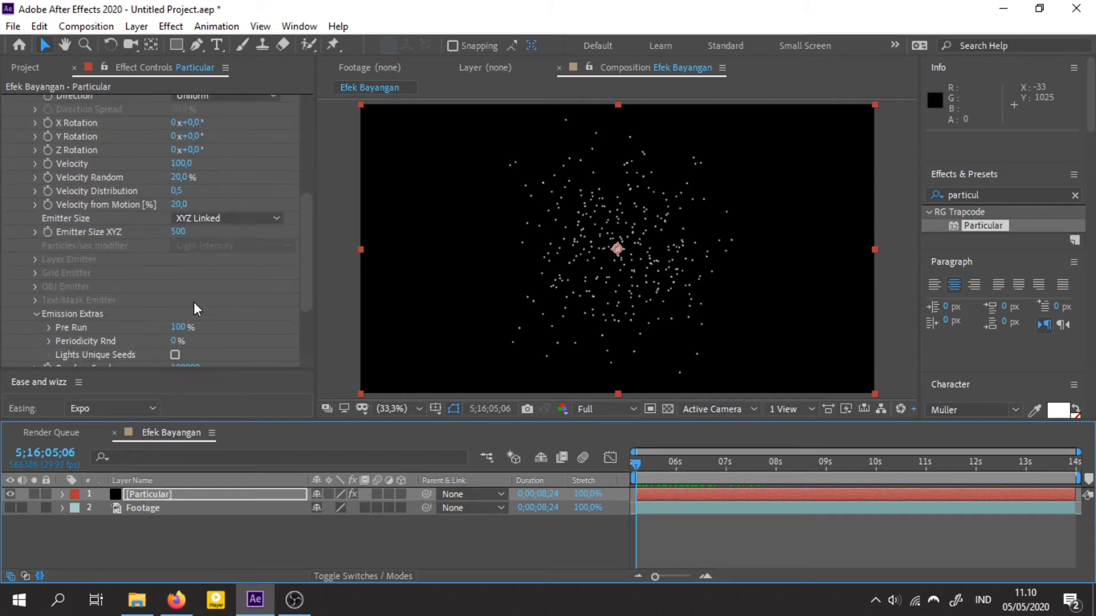
click(35, 233)
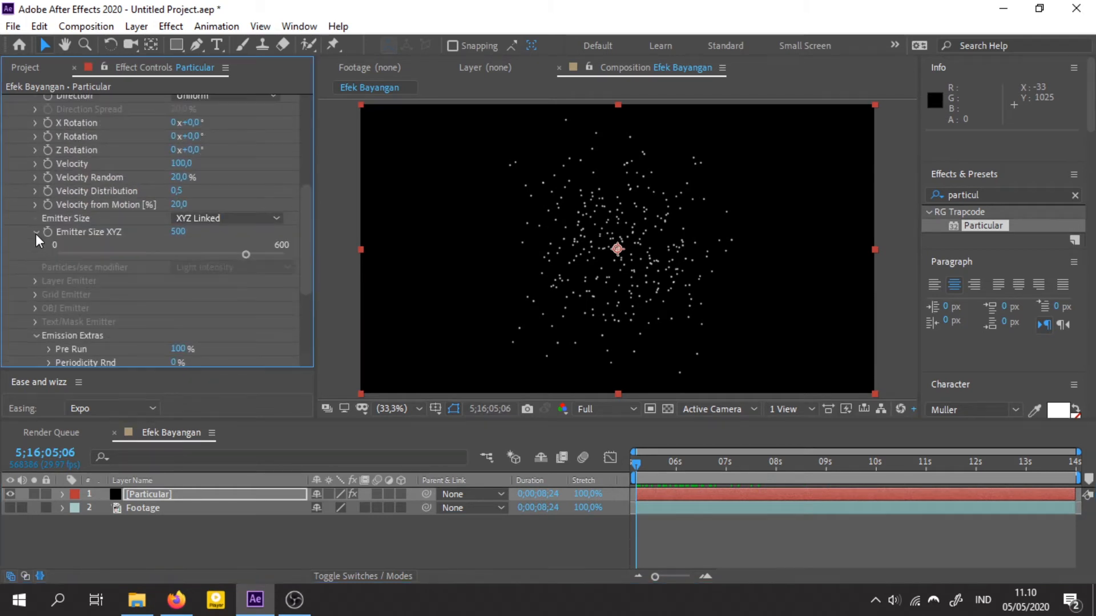
click(246, 221)
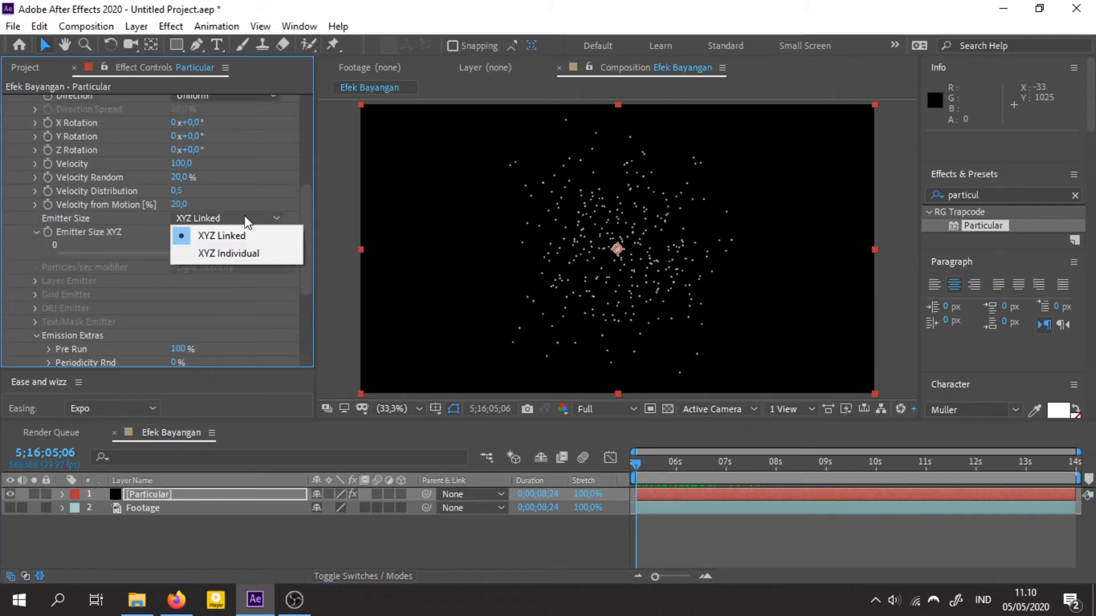
click(243, 255)
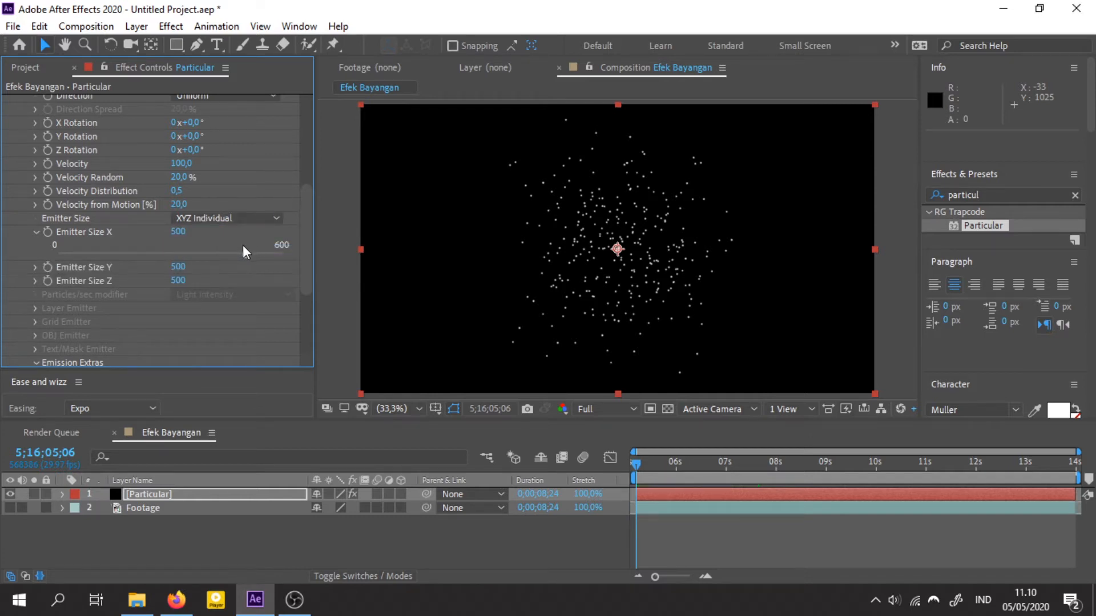
drag(178, 233, 1091, 218)
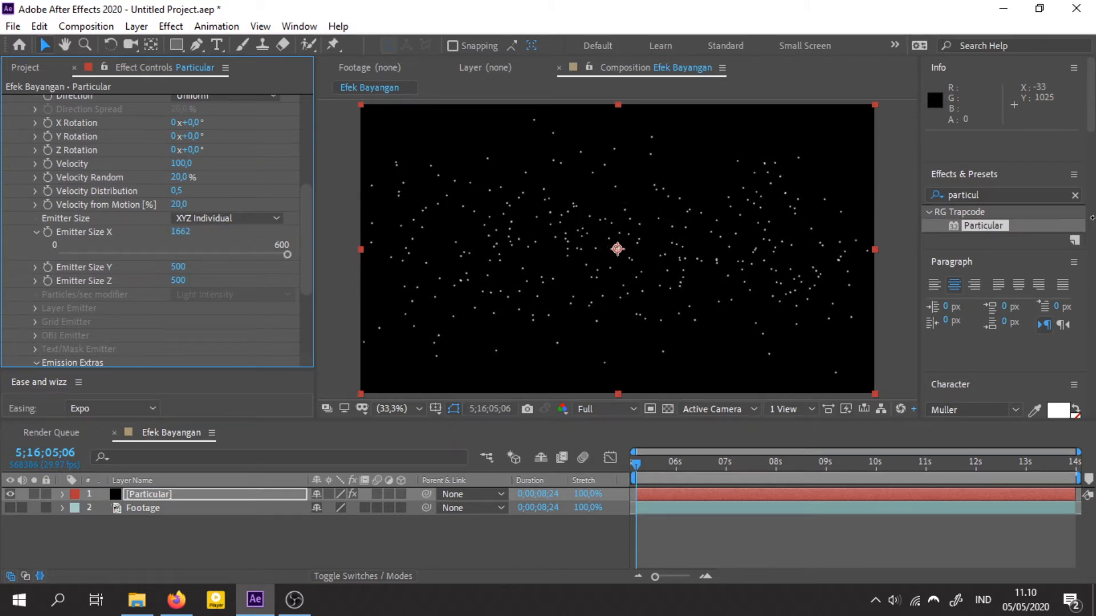
drag(179, 232, 199, 229)
Set Emitter Size Y to 0 and reduce Emitter Size Z
drag(173, 264, 34, 267)
drag(173, 263, 74, 267)
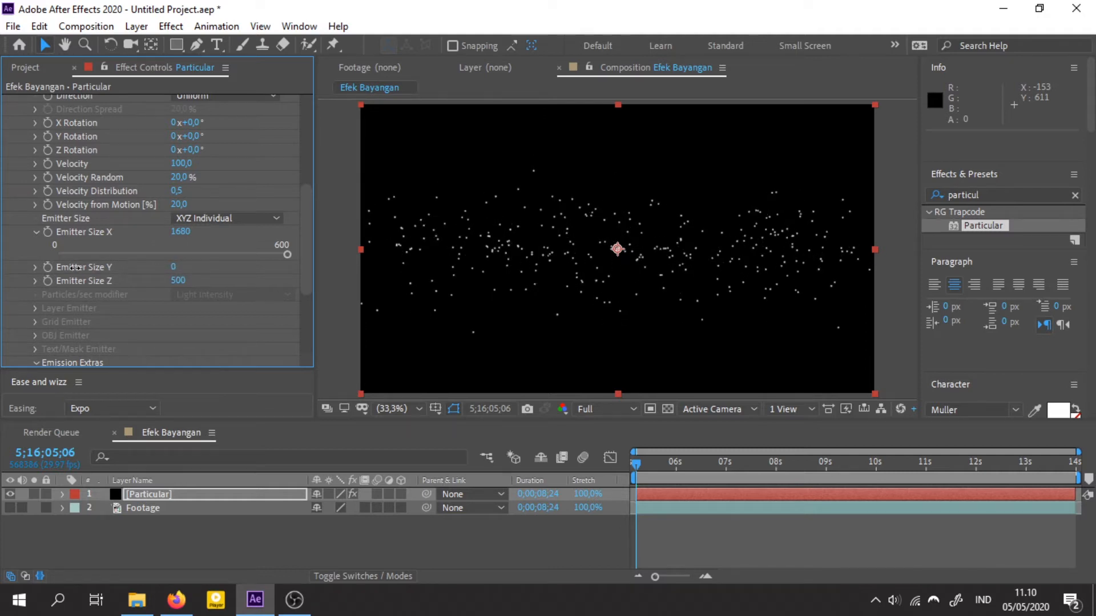
drag(173, 280, 72, 280)
Set the emitter direction to Directional and scrub the opening frames to check the particle motion
scroll(217, 203, up, 5)
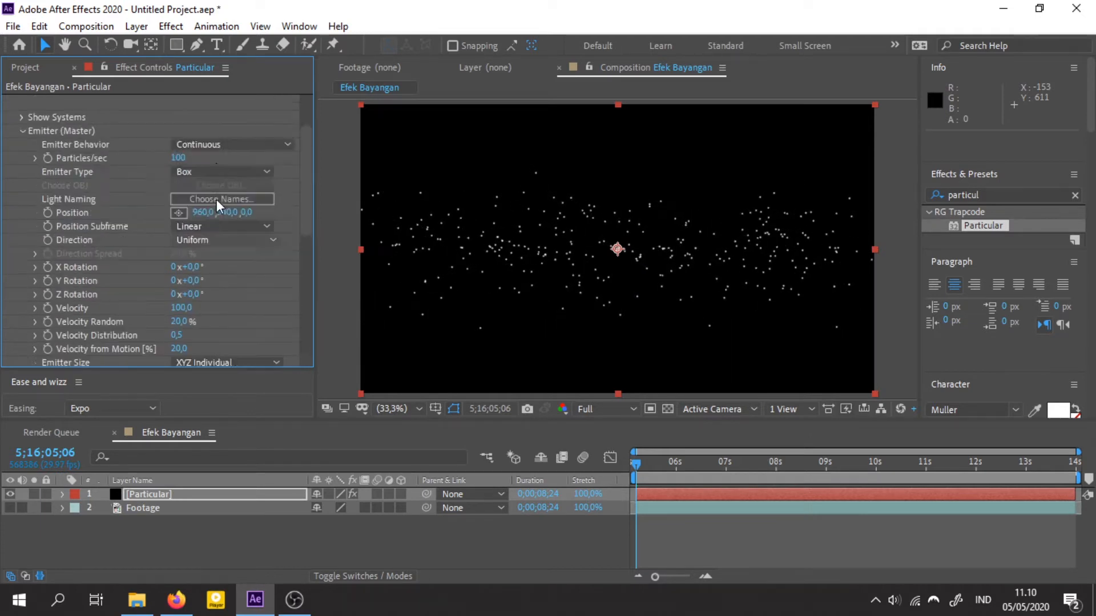
scroll(217, 204, down, 3)
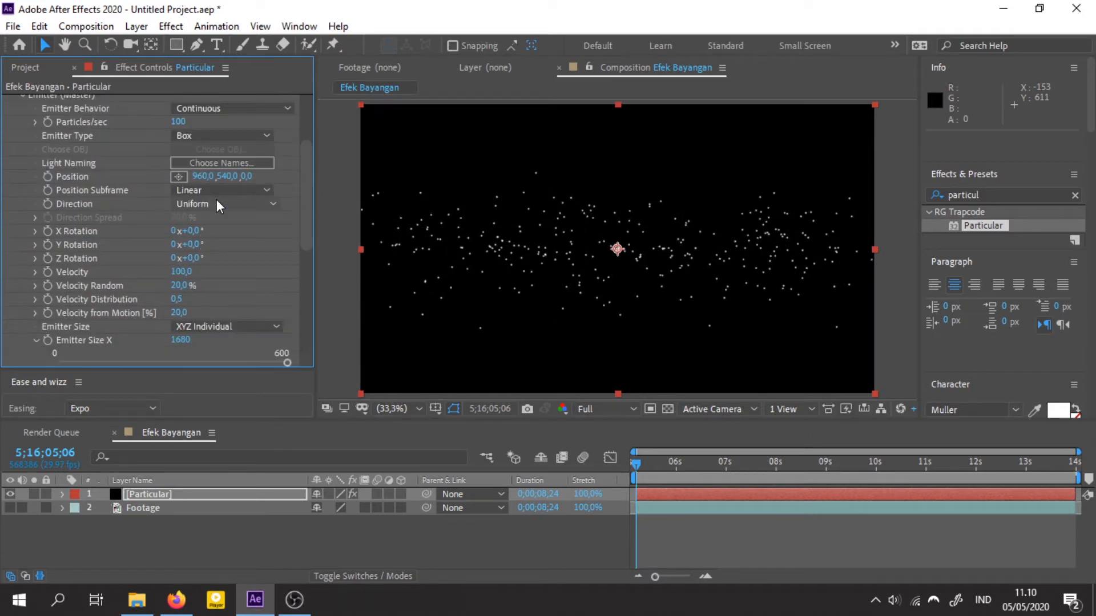
click(181, 206)
click(221, 234)
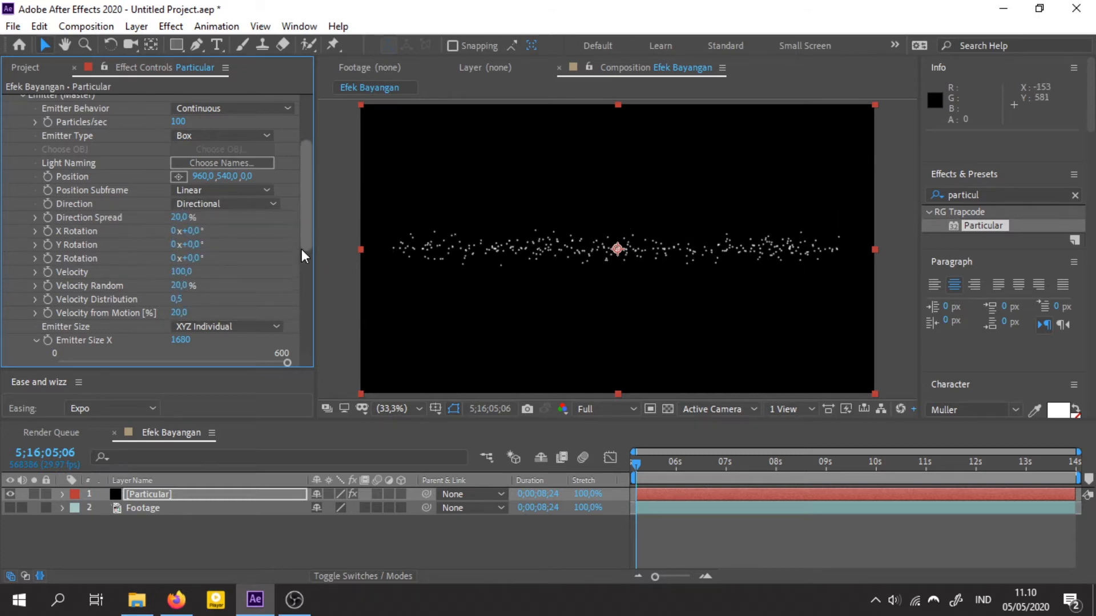
drag(308, 241, 316, 323)
drag(658, 468, 525, 516)
Set the emitter's X Rotation to 90° and scrub the opening frames to check the upward particle direction
scroll(185, 293, up, 6)
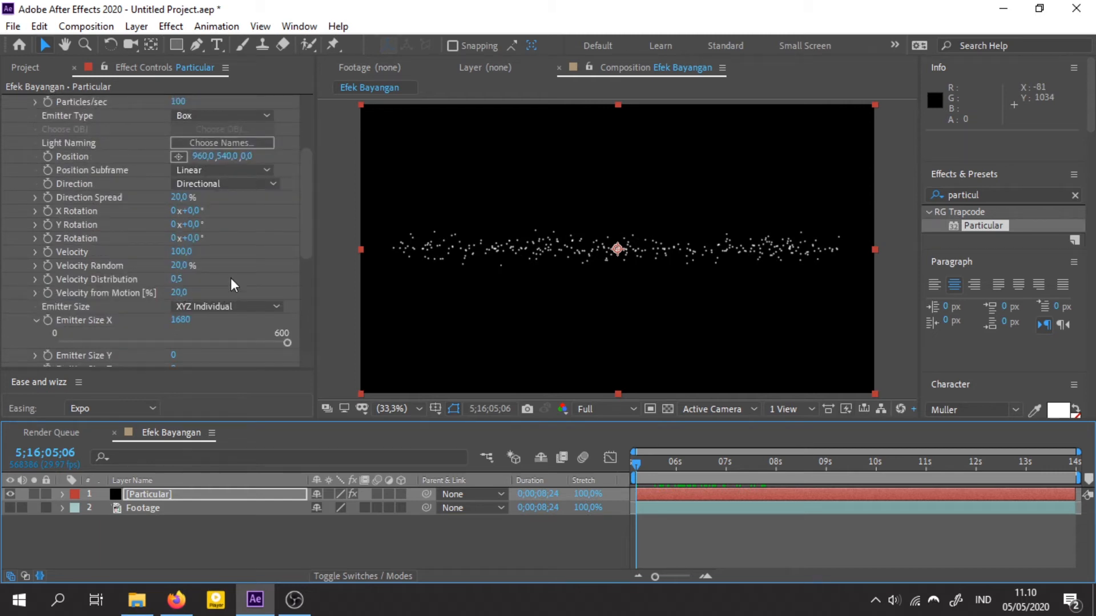
drag(199, 228, 276, 210)
key(ctrl+z)
click(199, 211)
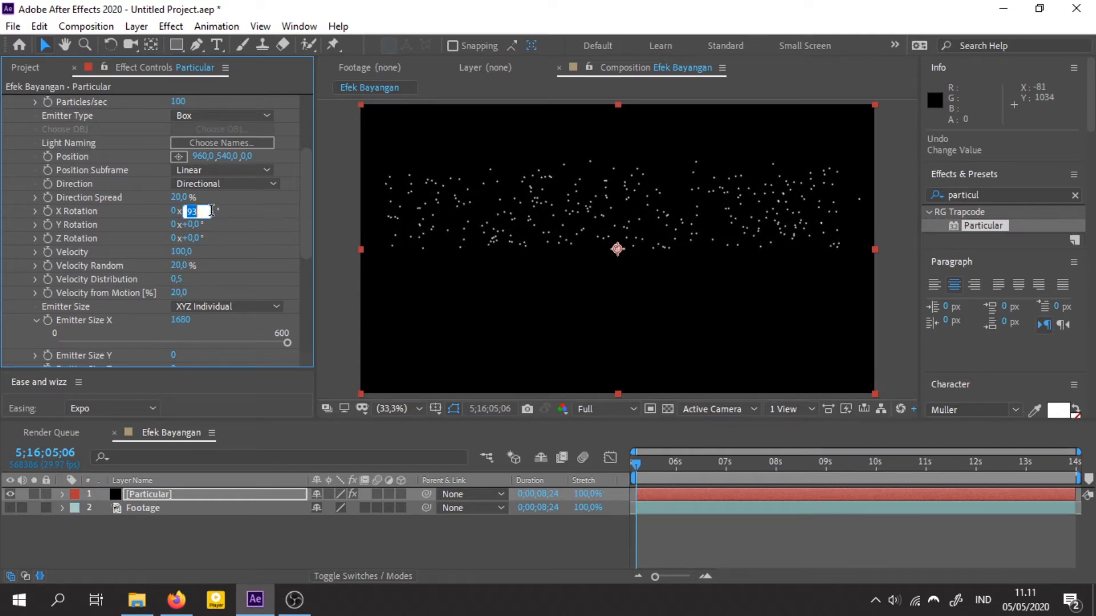
text(90)
key(Return)
drag(650, 458, 627, 495)
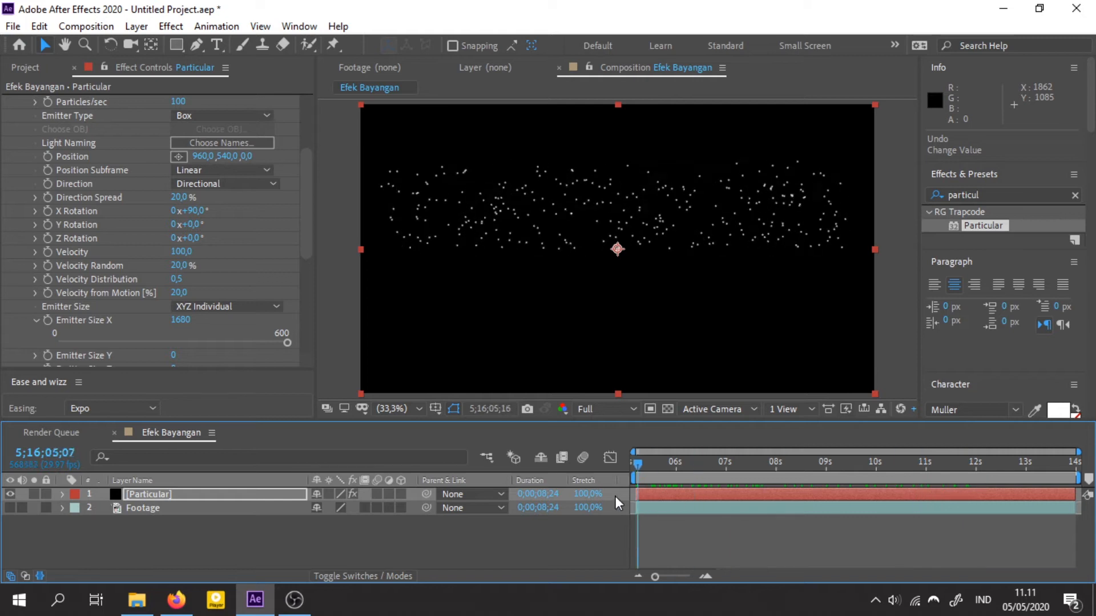
Lower the emitter by setting its Position Y to 1114 and widen Emitter Size X to 1794, scrubbing to check
scroll(107, 187, up, 5)
scroll(120, 276, down, 1)
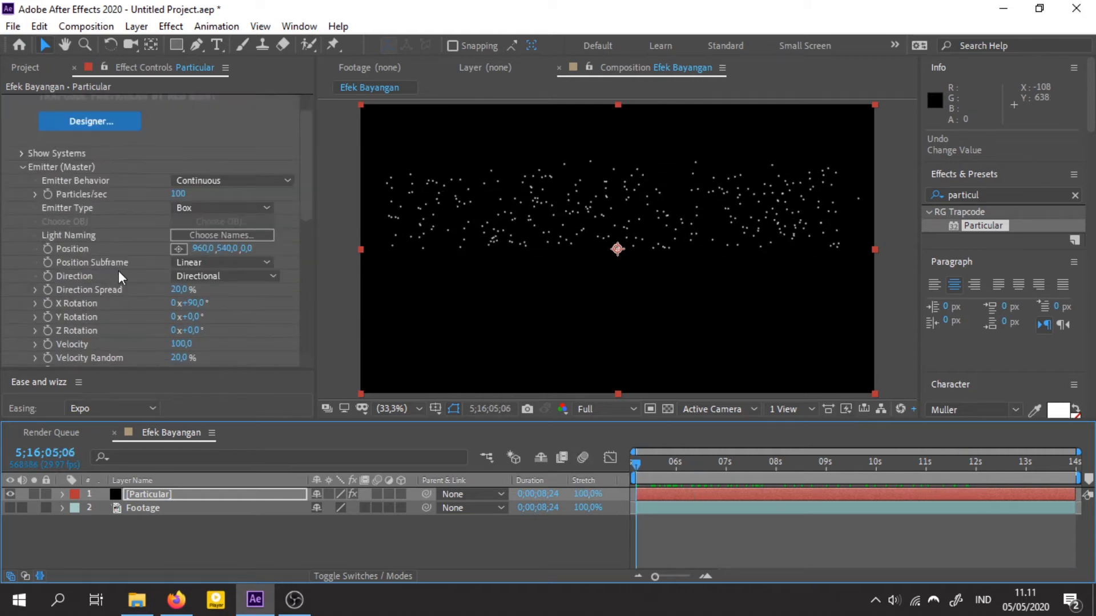
drag(227, 249, 644, 260)
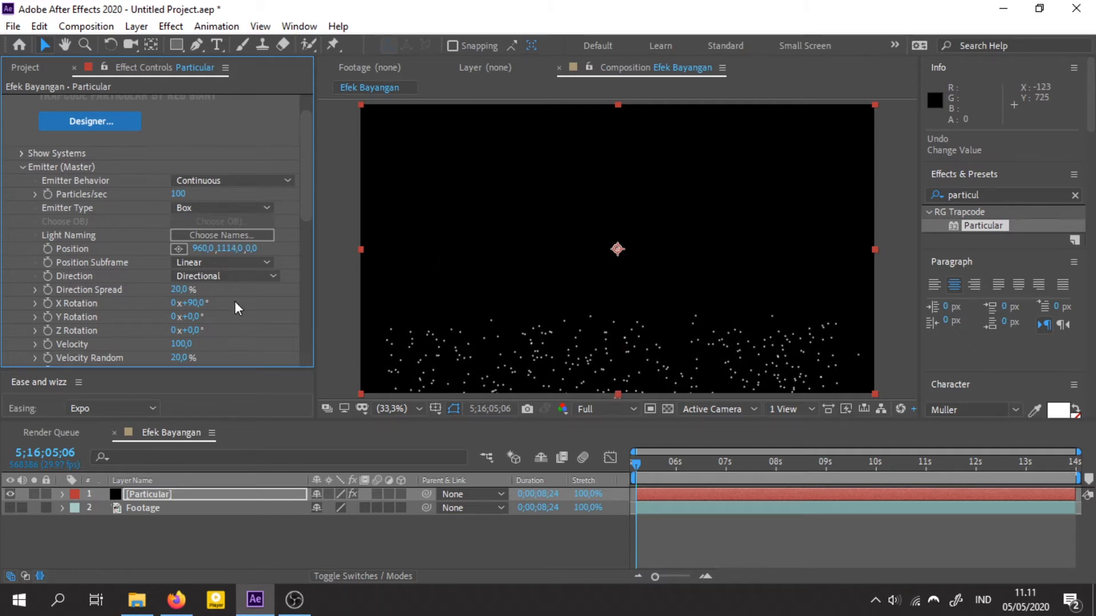
scroll(263, 301, down, 5)
drag(181, 232, 279, 234)
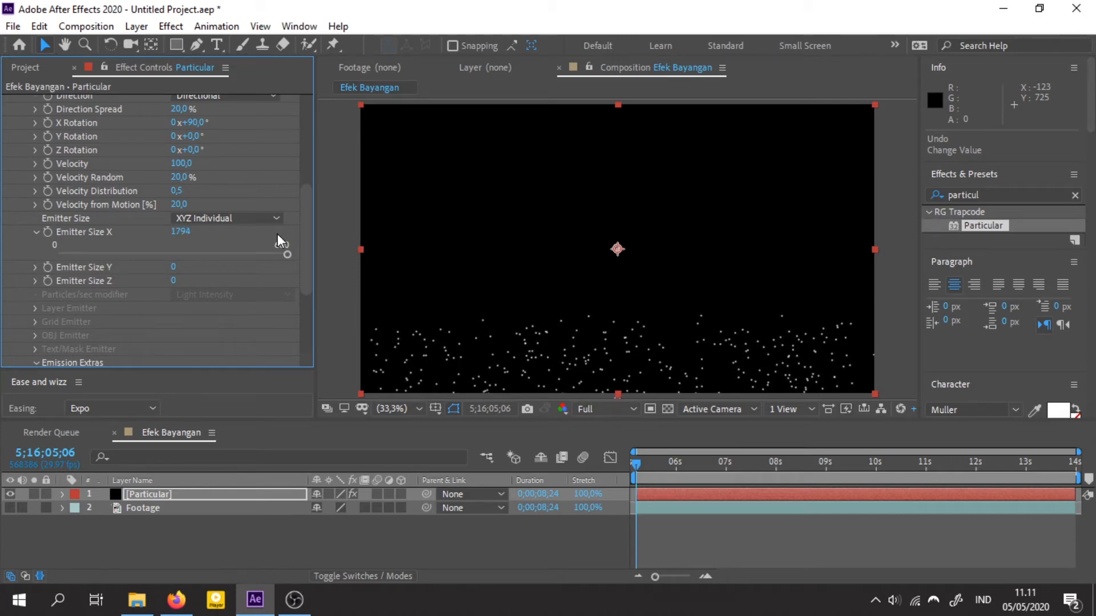
drag(652, 465, 851, 524)
key(Home)
Raise Particles/sec to 460, keyframe it at the first frame, and reveal the Particular layer's keyframed property in the timeline
scroll(177, 246, up, 4)
scroll(185, 248, up, 3)
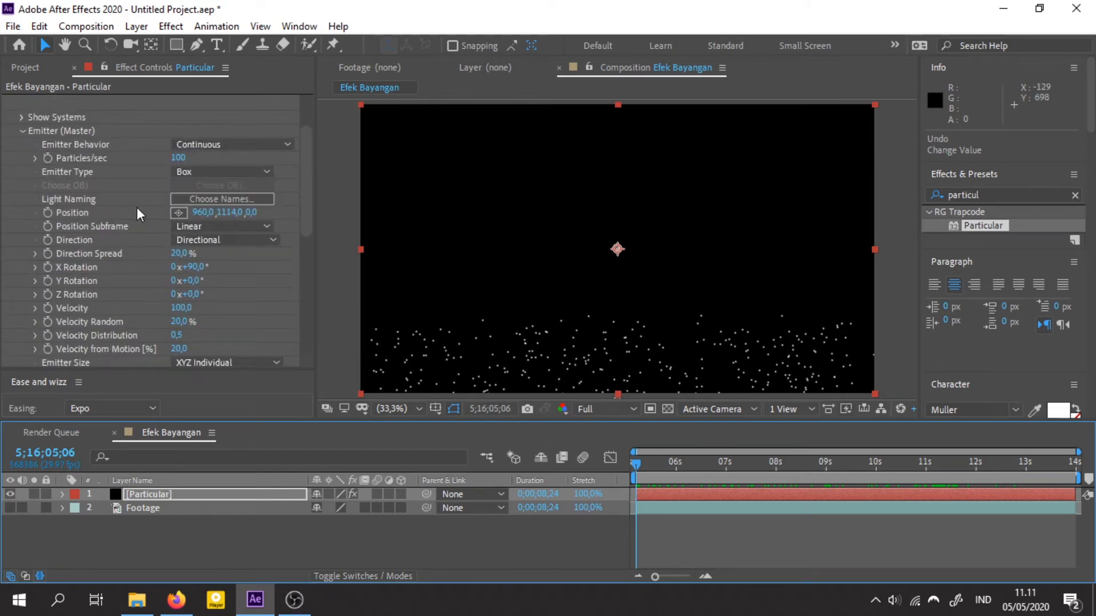
scroll(194, 210, down, 2)
scroll(180, 206, down, 8)
scroll(171, 217, up, 4)
scroll(157, 225, up, 5)
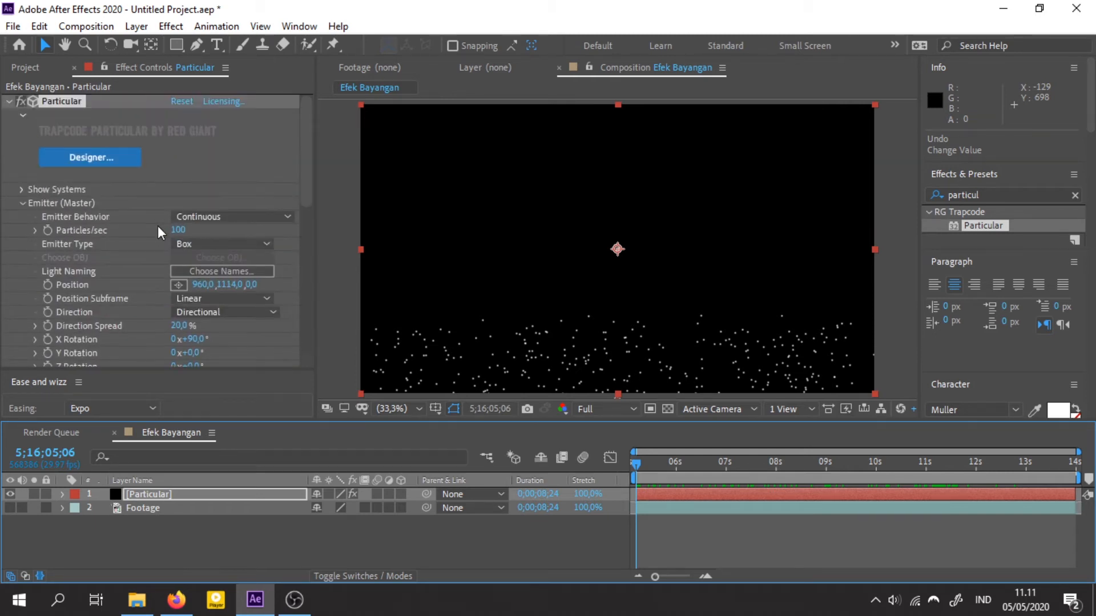
drag(183, 236, 203, 234)
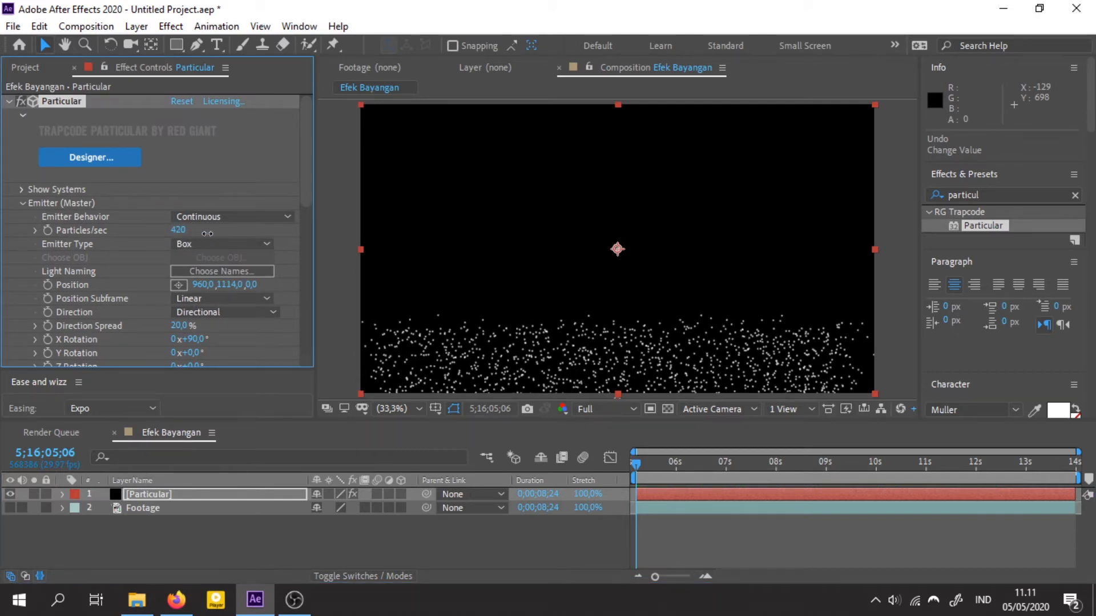
click(44, 229)
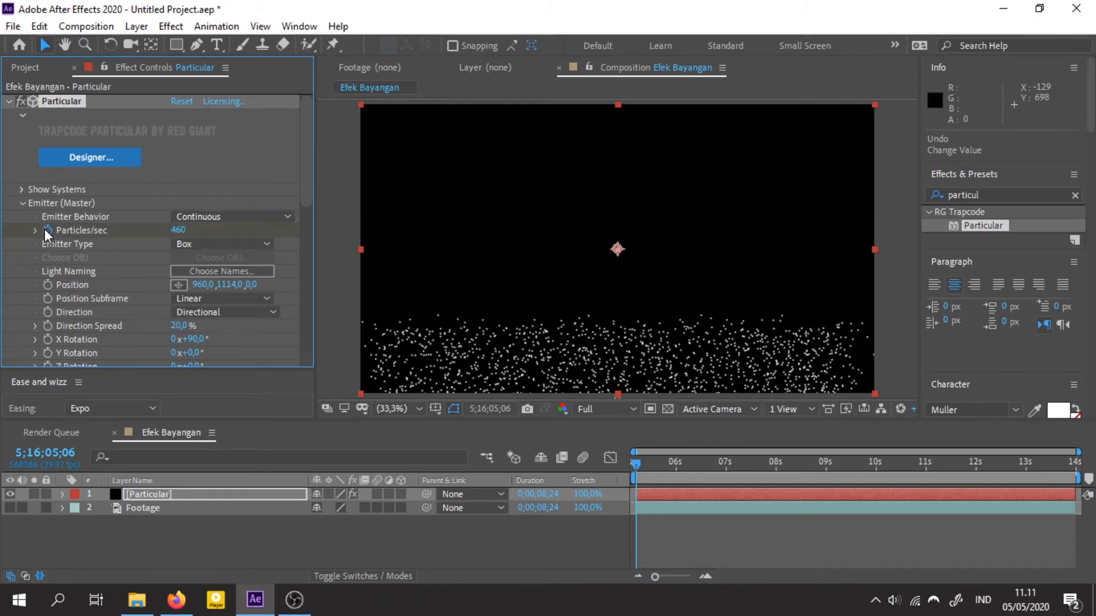
click(197, 492)
key(u)
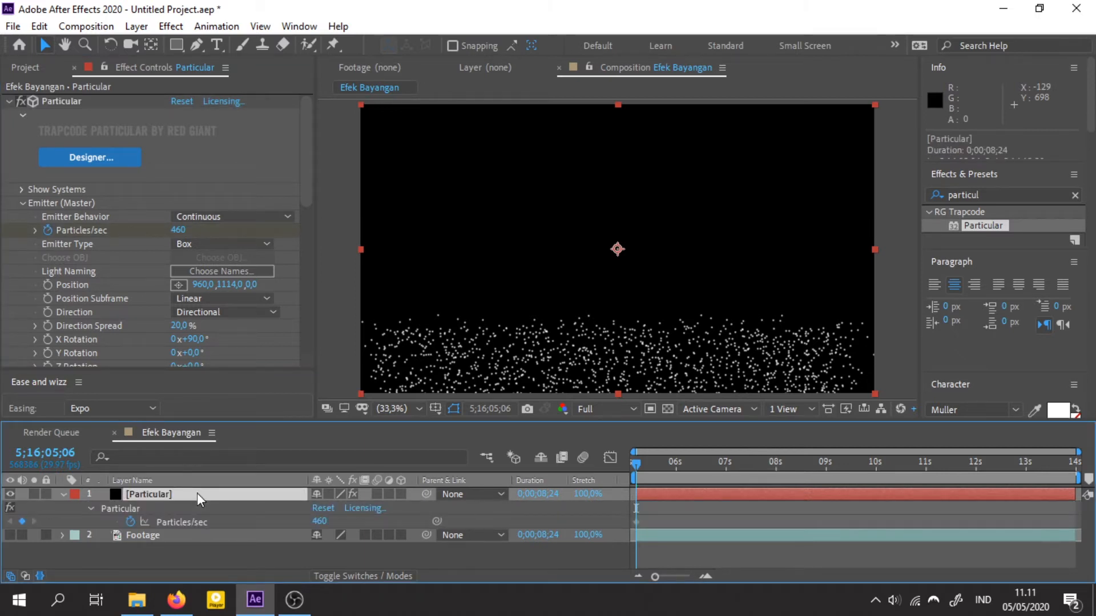
Keyframe Particles/sec to 0 one frame after the first keyframe and return to the first frame
key(Page_Down)
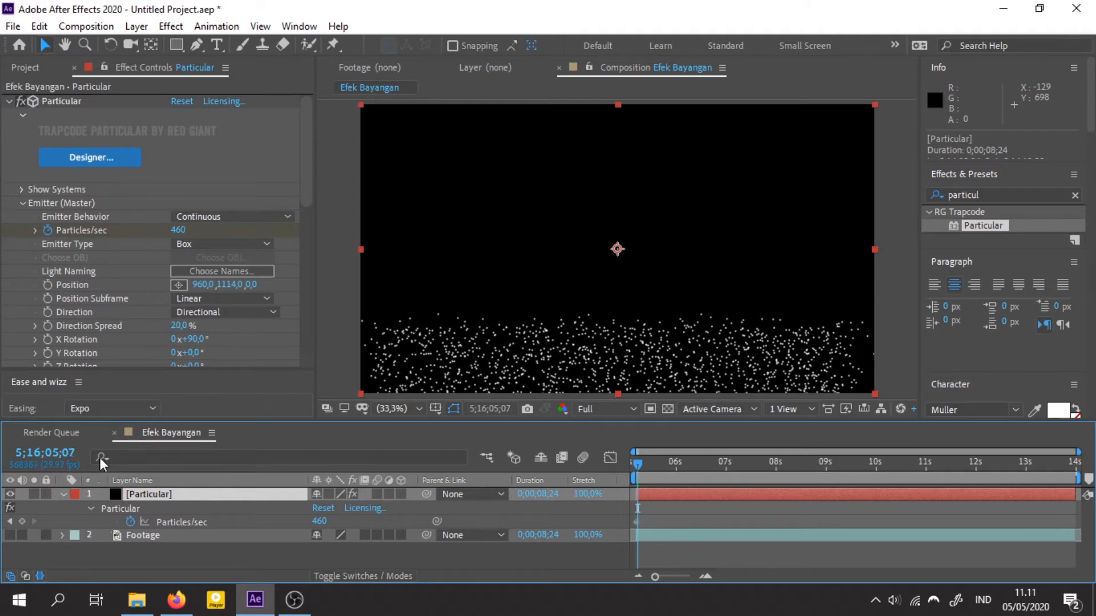
click(178, 230)
text(0)
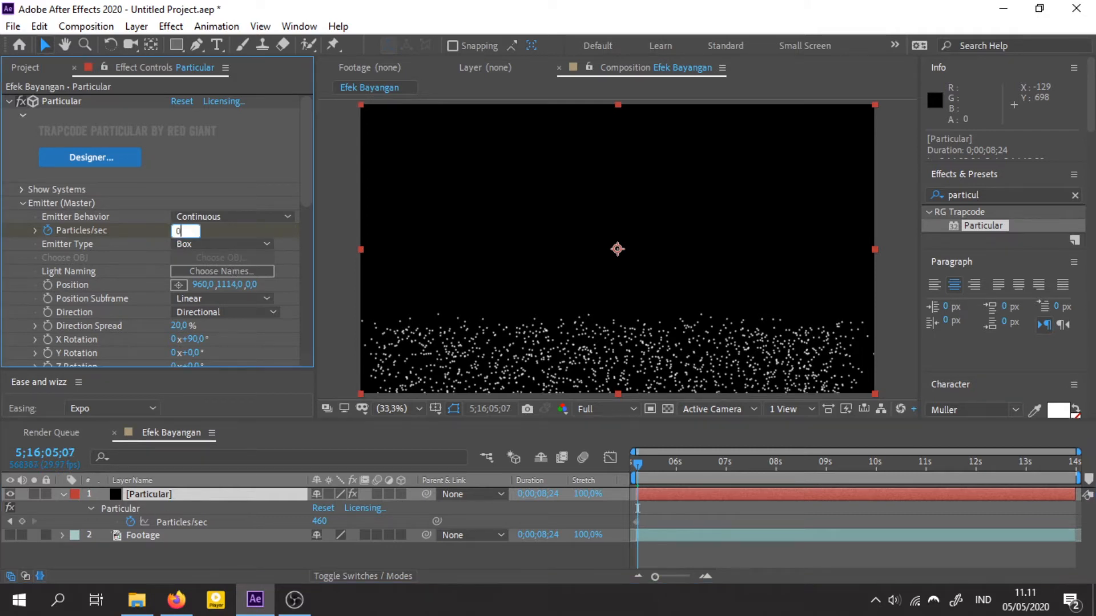
key(Return)
click(624, 467)
key(Page_Up)
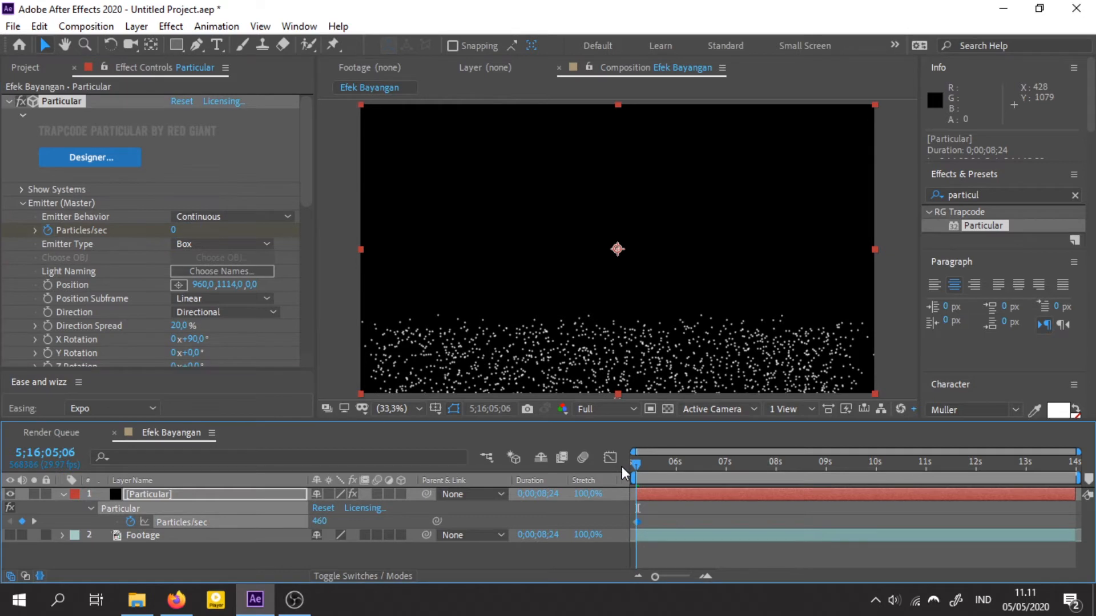
Reduce Particles/sec at the first keyframe to 30 and scrub the opening frames to check the emission
drag(634, 471, 662, 495)
key(Home)
drag(177, 230, 130, 237)
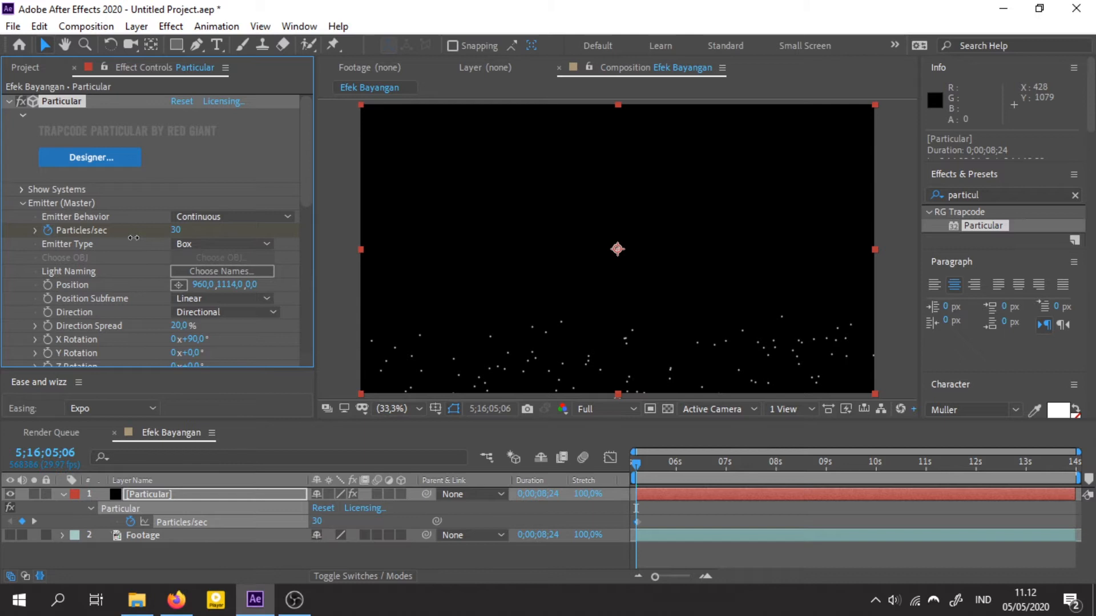
drag(650, 468, 583, 495)
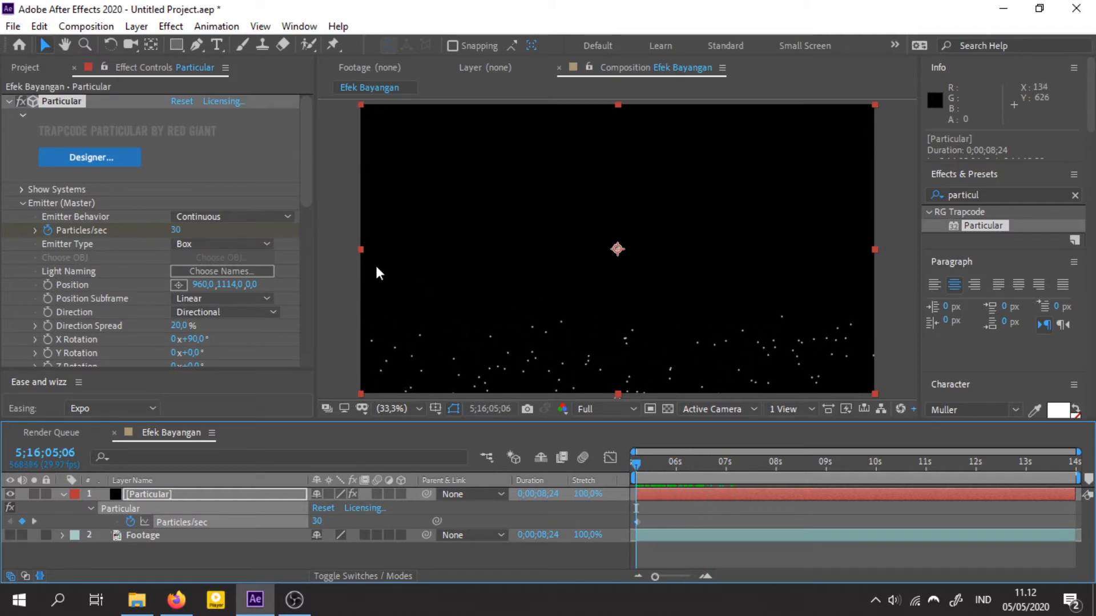
Set the particle Life to 15 seconds and scrub the timeline to check how long the particles last
drag(307, 183, 307, 334)
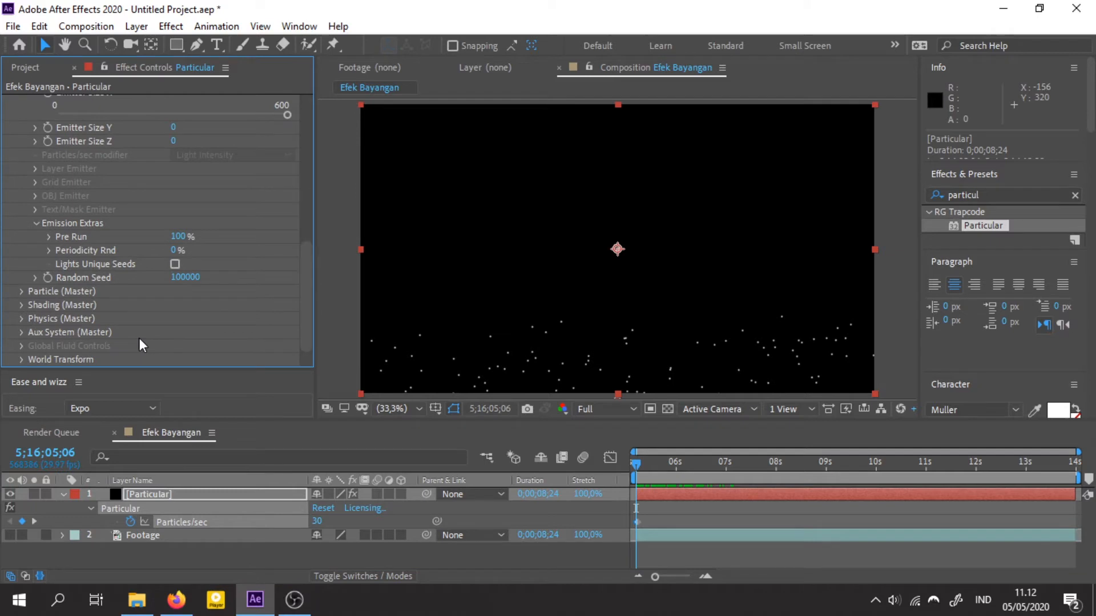
click(22, 291)
click(175, 115)
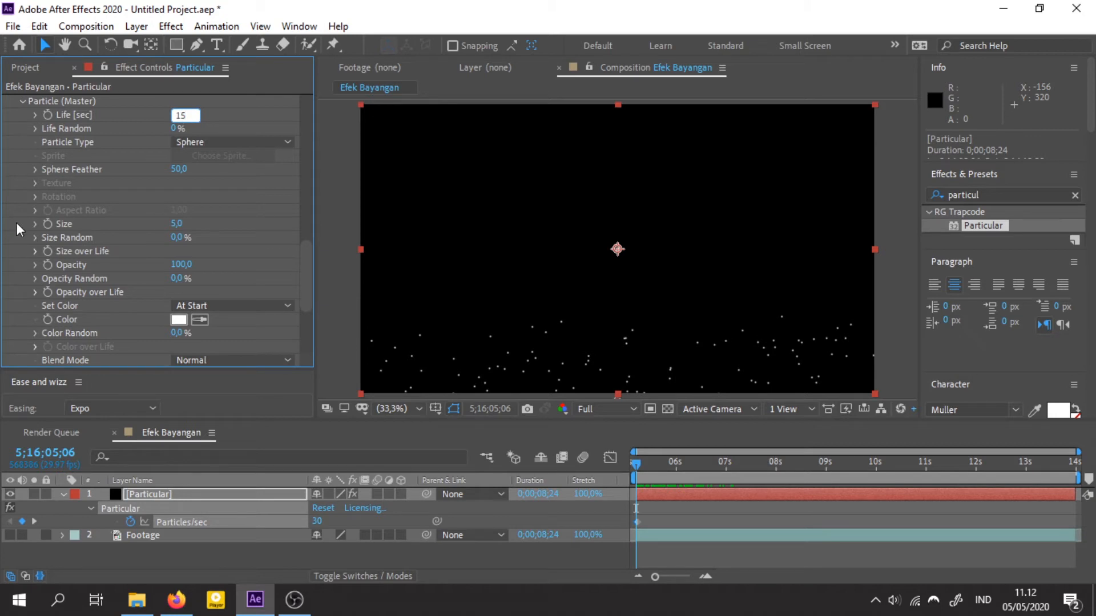
text(15)
key(Return)
click(633, 465)
drag(622, 464, 129, 203)
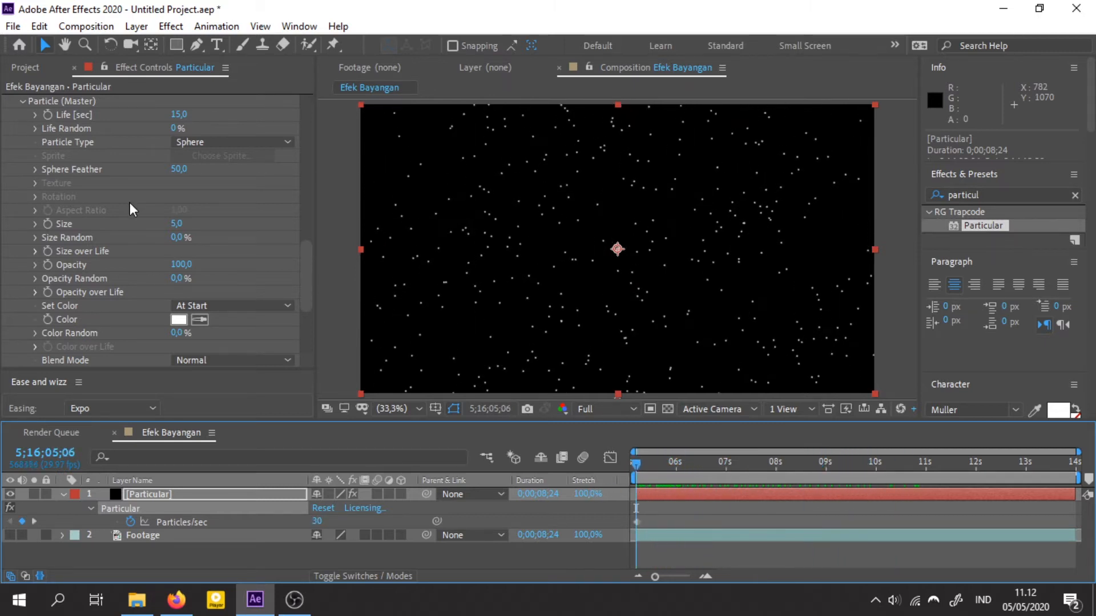
Set the emitter's Velocity, Velocity Random and Velocity Distribution to 0 and scrub the timeline to check the motion
scroll(167, 228, up, 10)
click(193, 269)
text(0)
key(Tab)
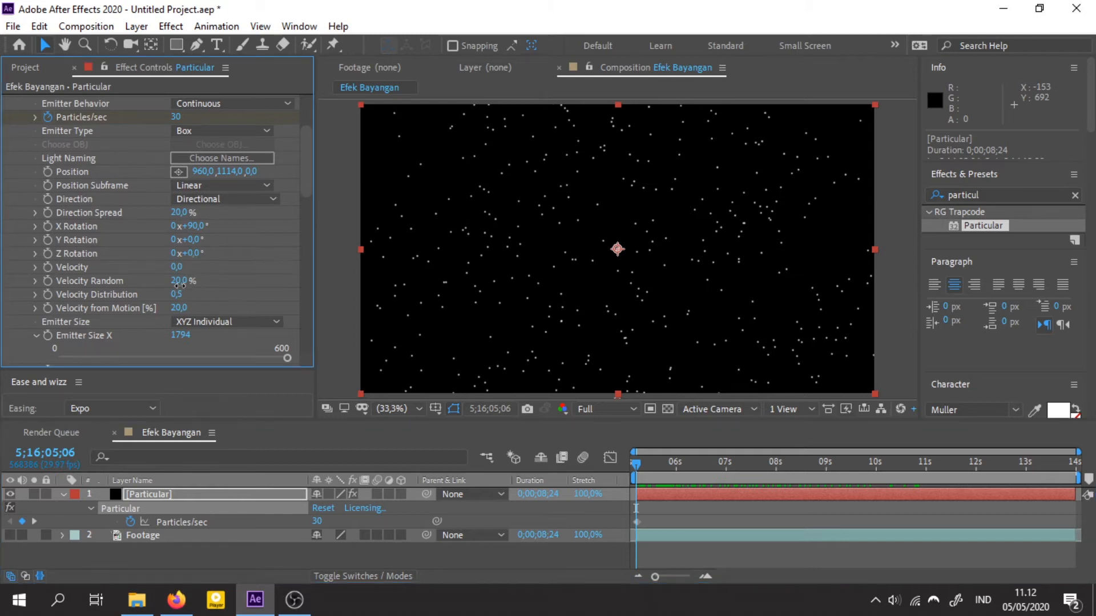
text(0)
click(180, 295)
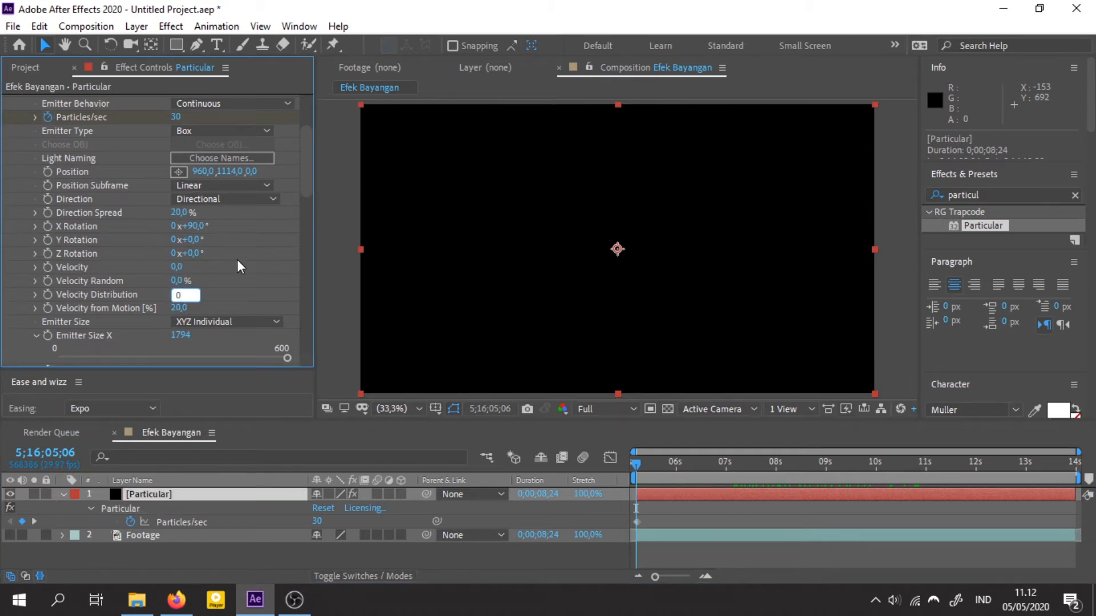
text(0)
key(Return)
click(691, 477)
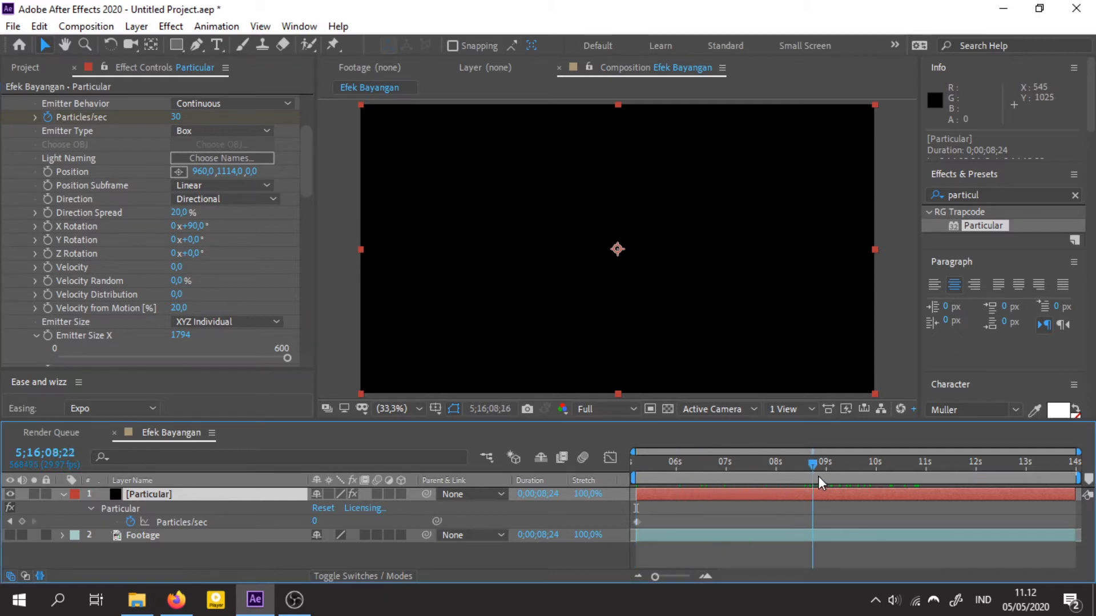
Set the emitter's Velocity to 72 and Velocity from Motion to 0, then scrub the timeline to check the particles
drag(180, 268, 238, 268)
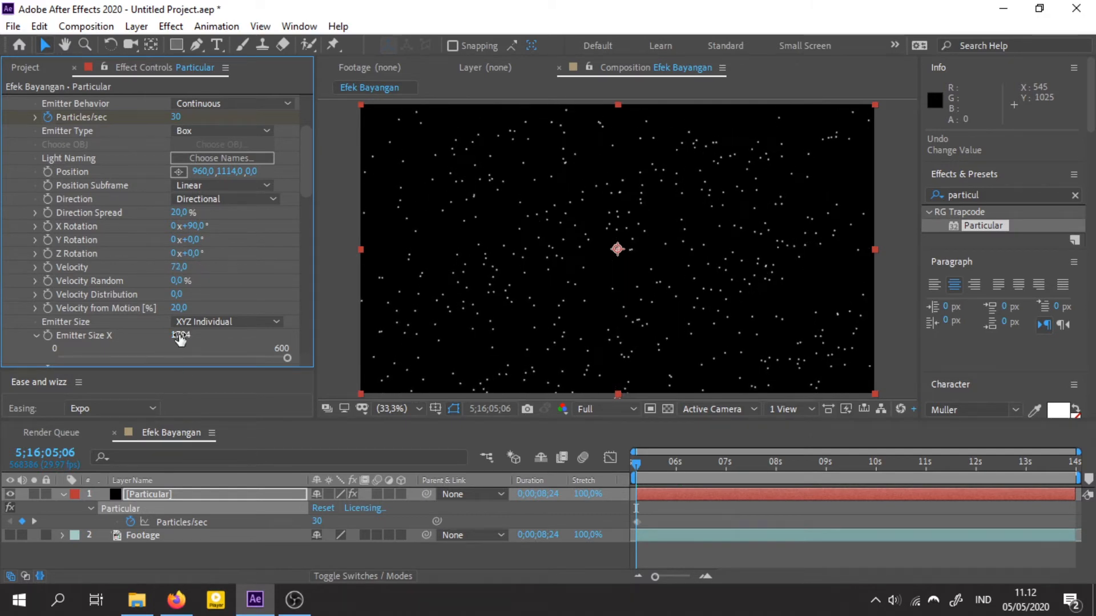
click(179, 311)
text(0)
key(Return)
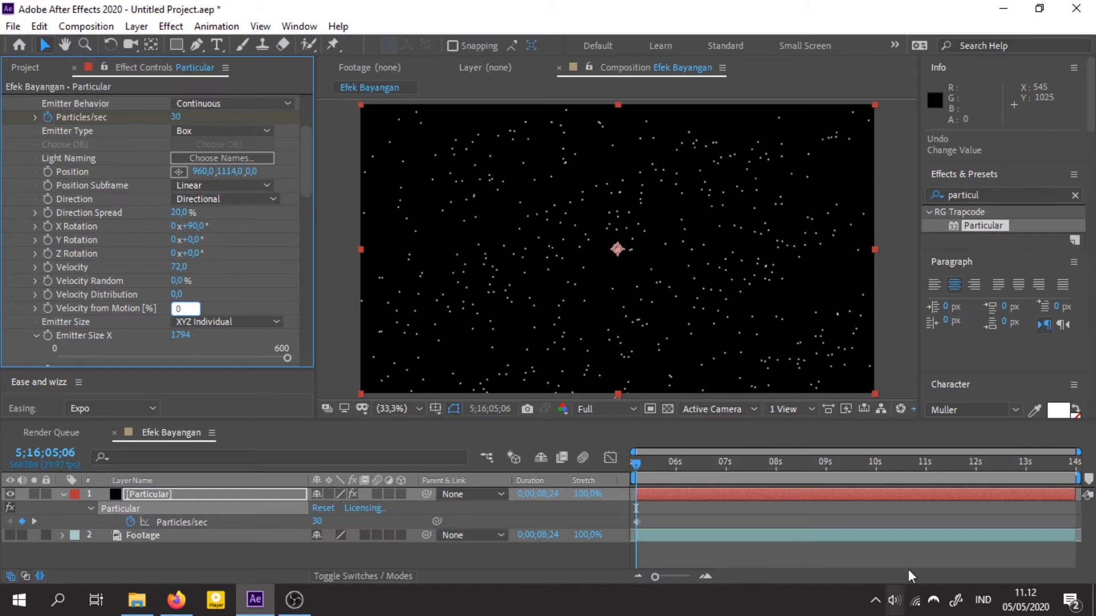
click(699, 494)
drag(629, 463, 943, 502)
key(Home)
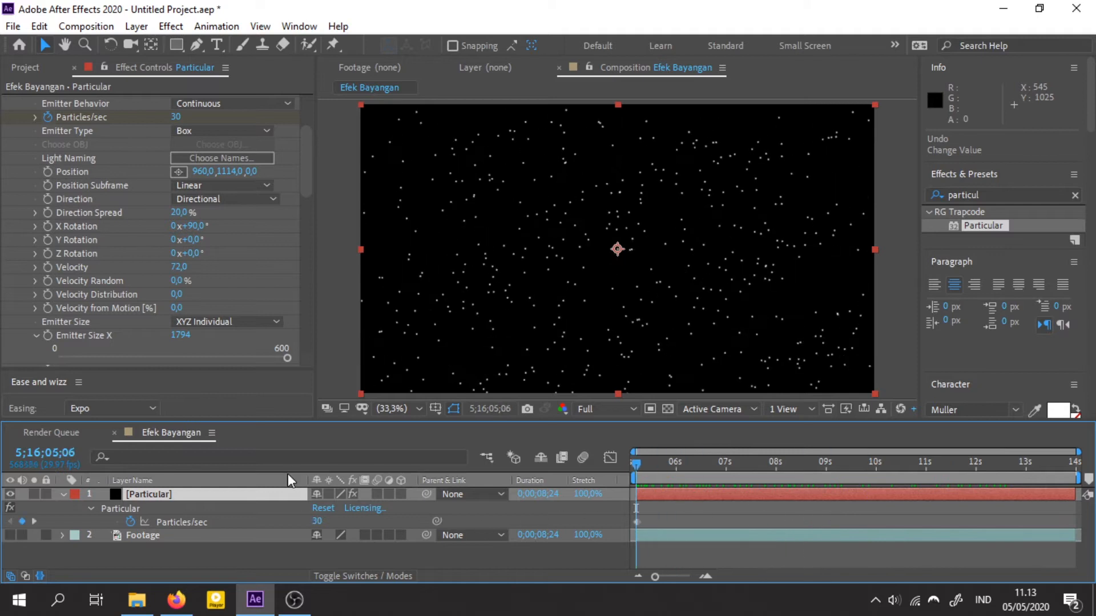
Set the emitter's Direction Spread to 0% and scrub the timeline to check the particle paths
click(182, 213)
text(0)
key(Return)
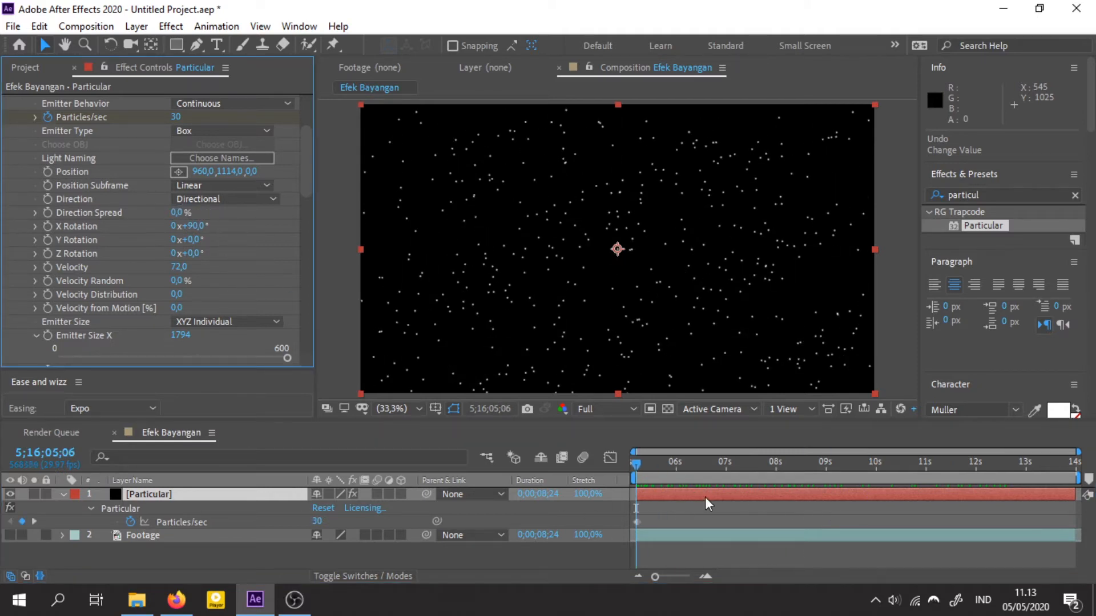
drag(655, 460, 547, 536)
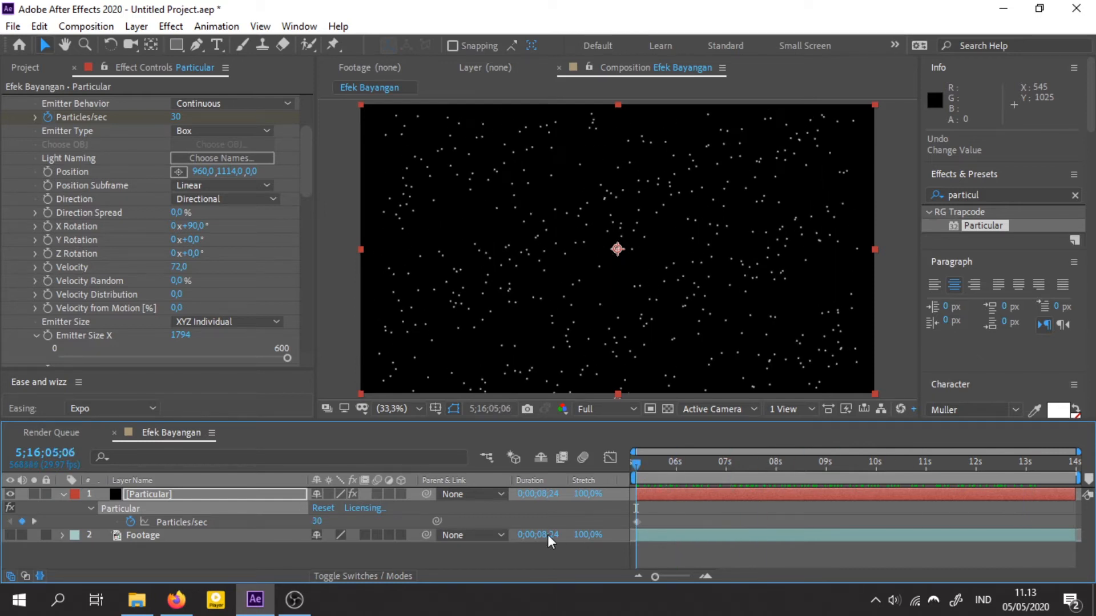
Reduce Pre Run in the Emission Extras to 0% and scrub through the timeline to check the particles
scroll(184, 354, down, 5)
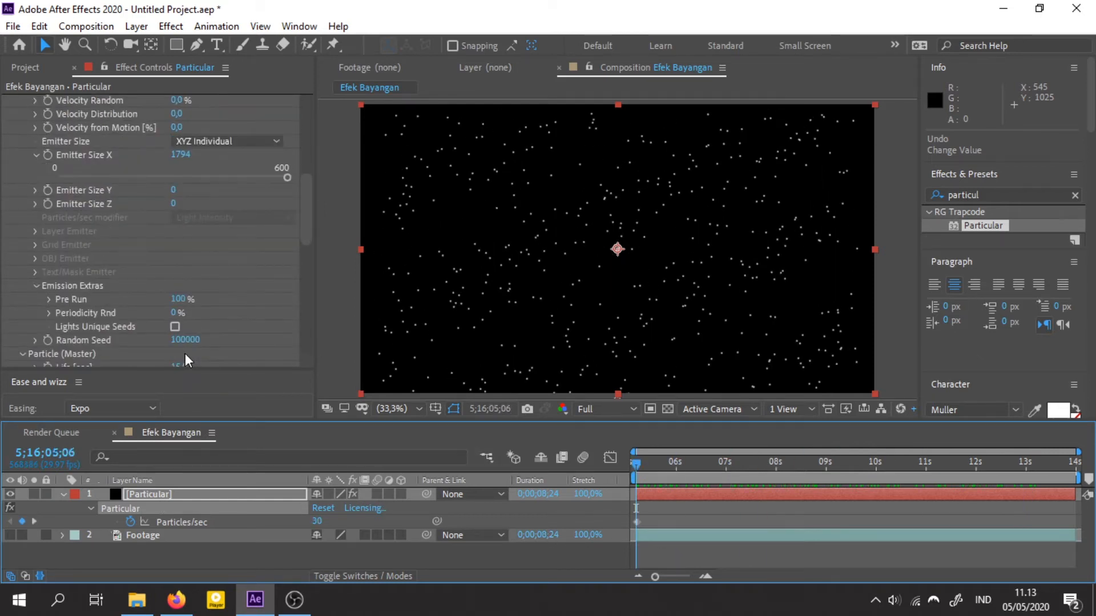
drag(179, 299, 168, 295)
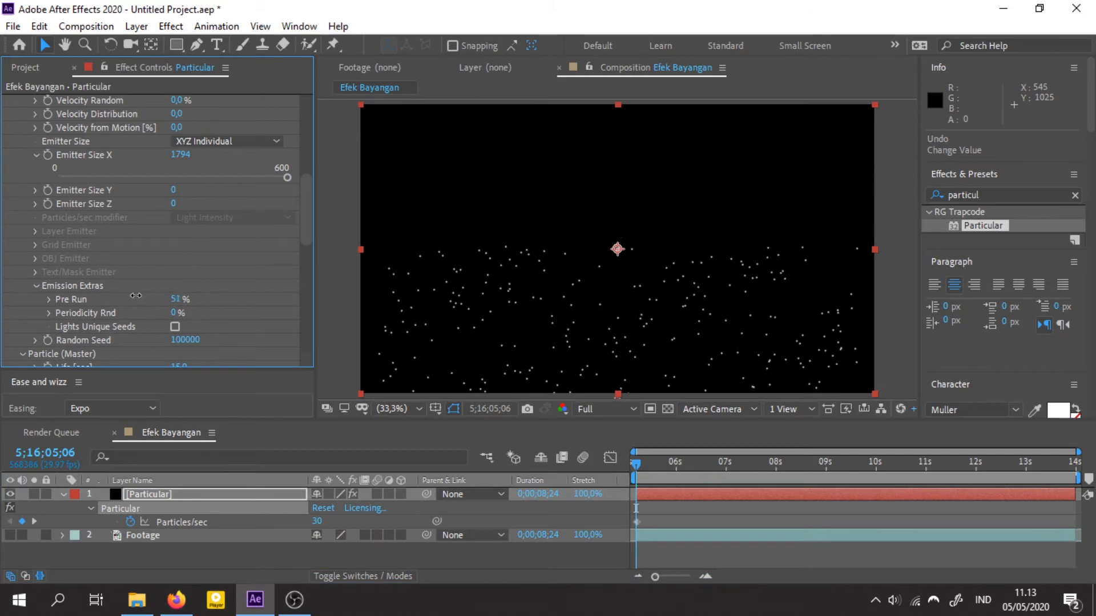
drag(109, 295, 101, 295)
click(638, 472)
drag(636, 468, 995, 467)
Try a different emitter Velocity and undo the change
scroll(122, 281, up, 4)
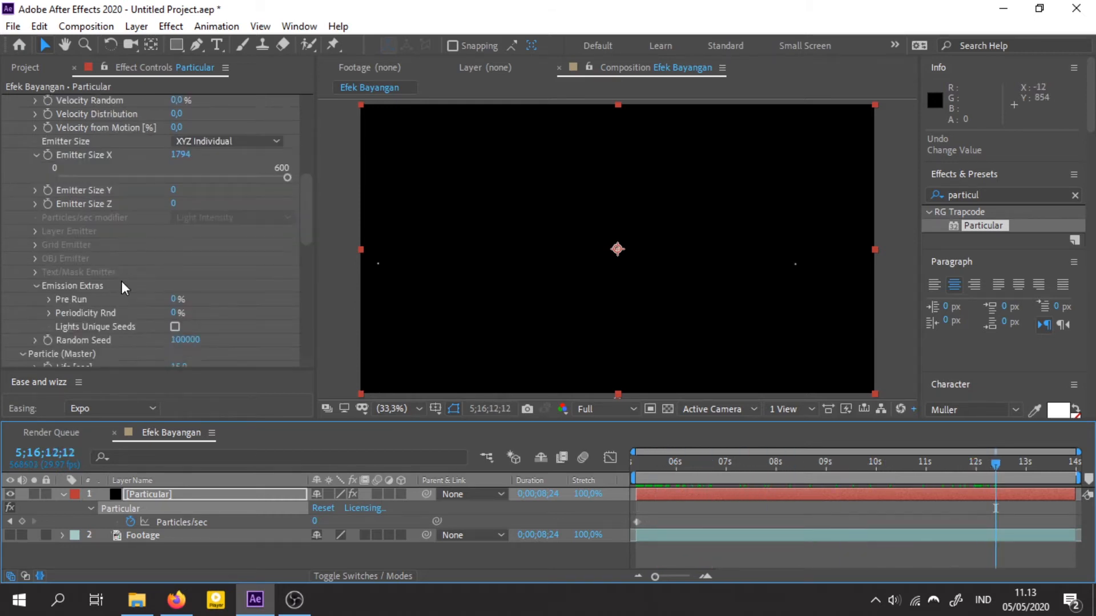
drag(182, 230, 163, 228)
key(ctrl+z)
Recheck the Pre Run value and scrub from the first frame to examine how the particles rise
click(636, 468)
scroll(193, 317, down, 4)
click(178, 299)
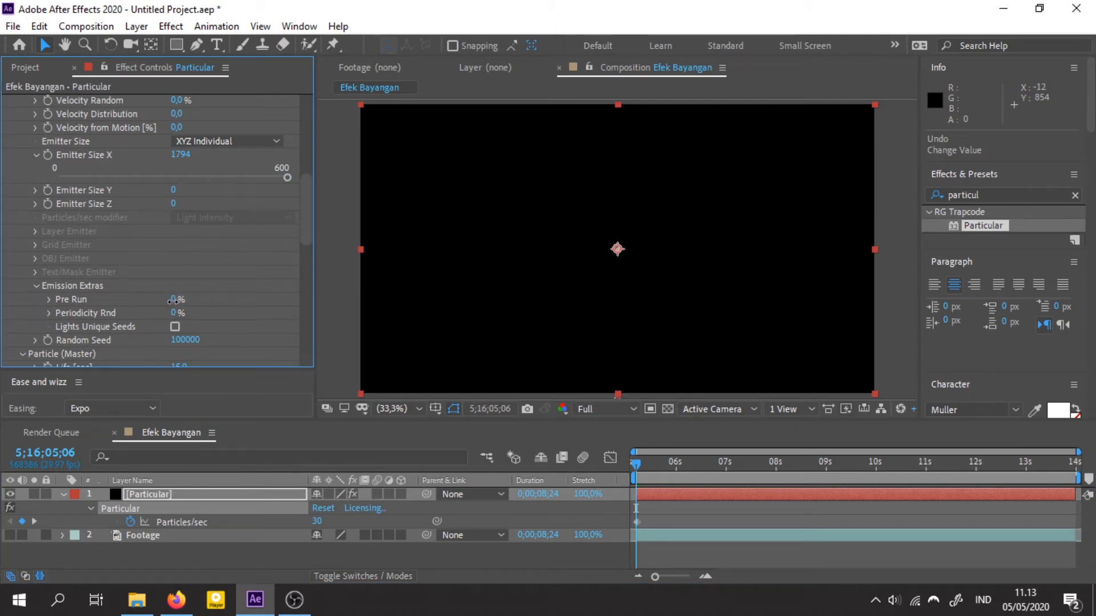
drag(657, 482, 782, 474)
key(Home)
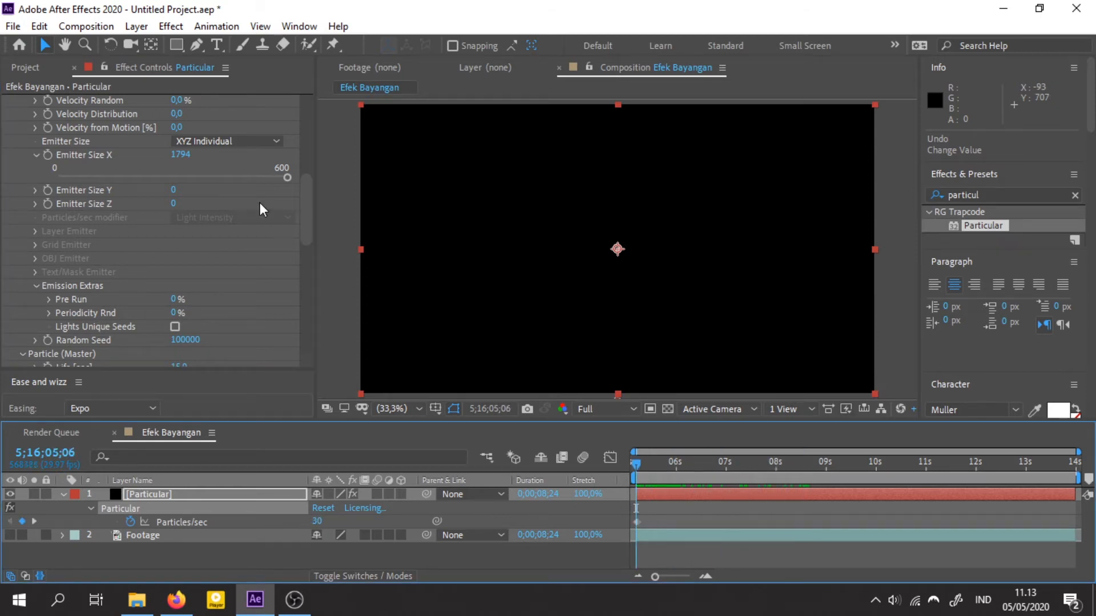
Set Particles/sec at the first keyframe to 500 and scrub the timeline to check the row of particles
scroll(258, 202, up, 10)
click(180, 189)
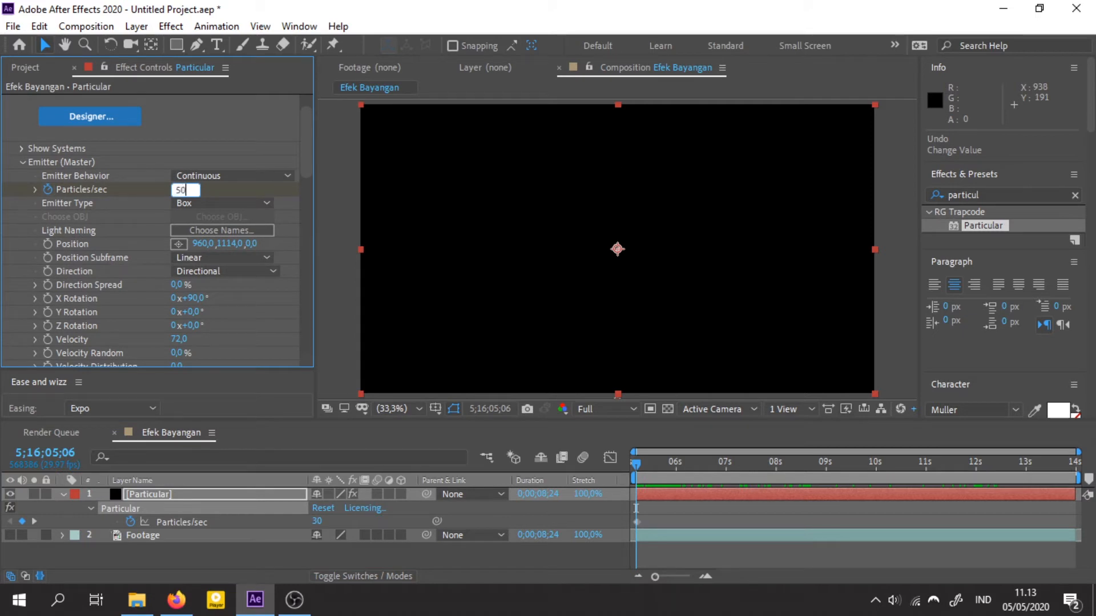
key(Return)
drag(646, 467, 872, 472)
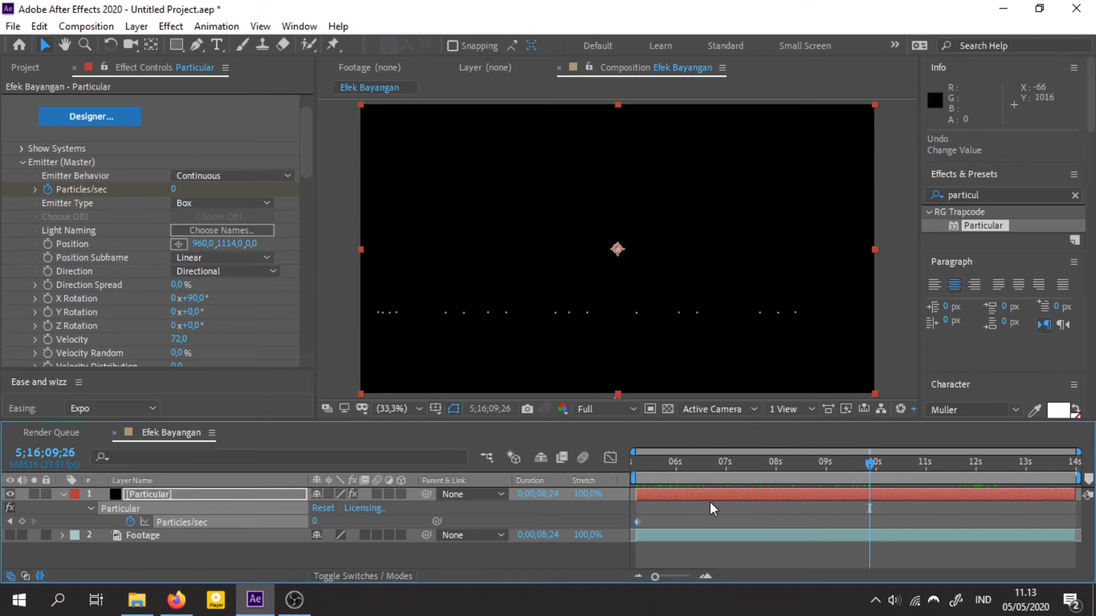
key(Home)
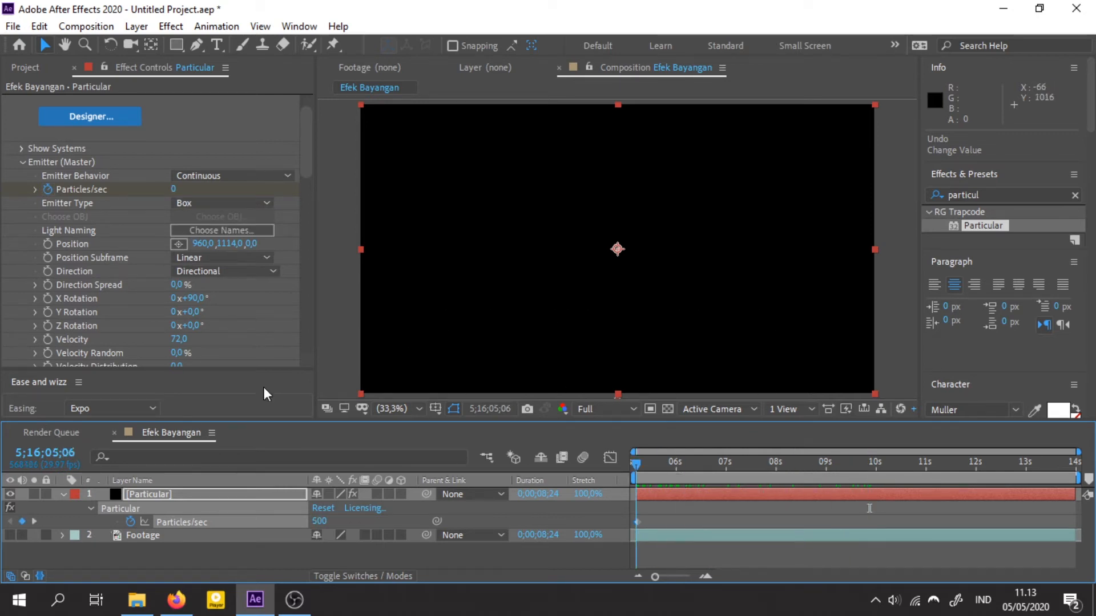
Set the emitter's Particles/sec at the first keyframe to 1000 and scrub the timeline to check the particle row
click(173, 190)
text(100)
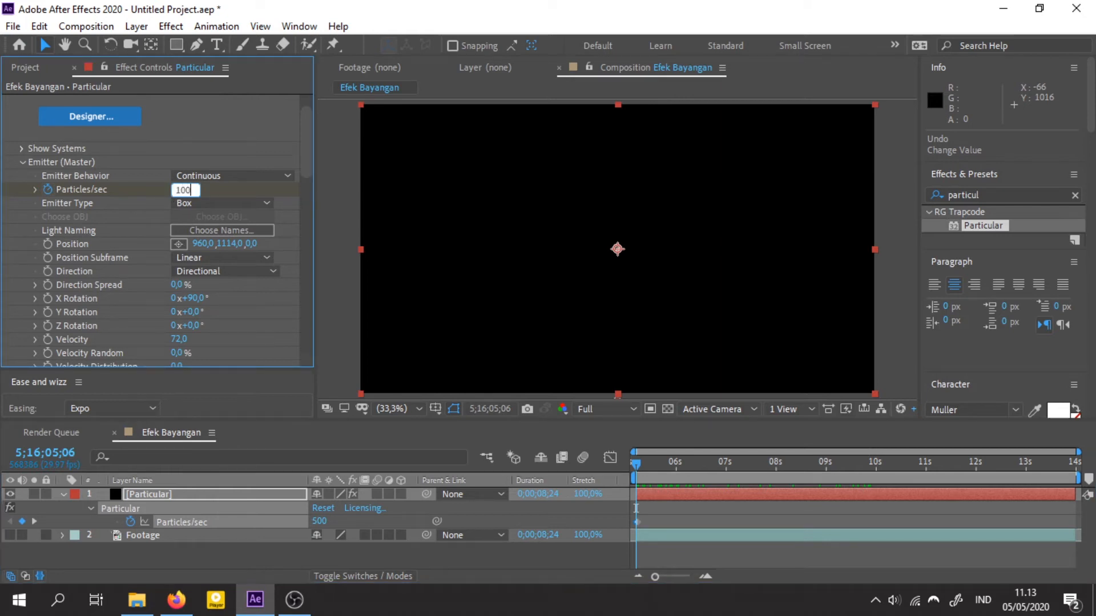
text(0)
key(Return)
click(643, 462)
drag(656, 458, 711, 502)
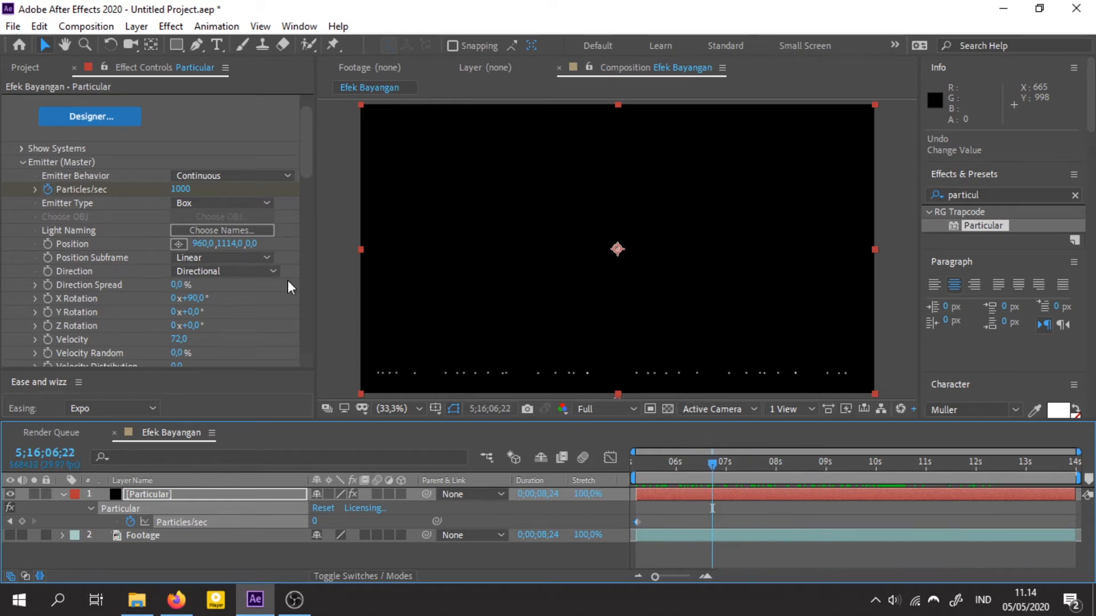
Set the Aux System's Emit option to Continuously and scrub the timeline to check the trails
drag(307, 165, 320, 347)
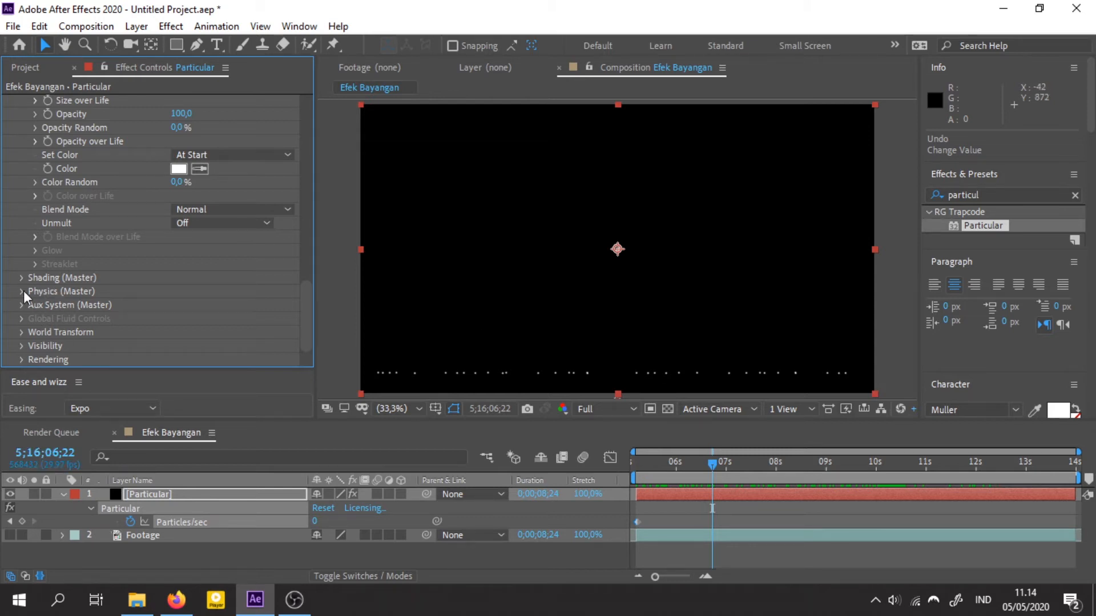
click(22, 305)
scroll(69, 350, down, 5)
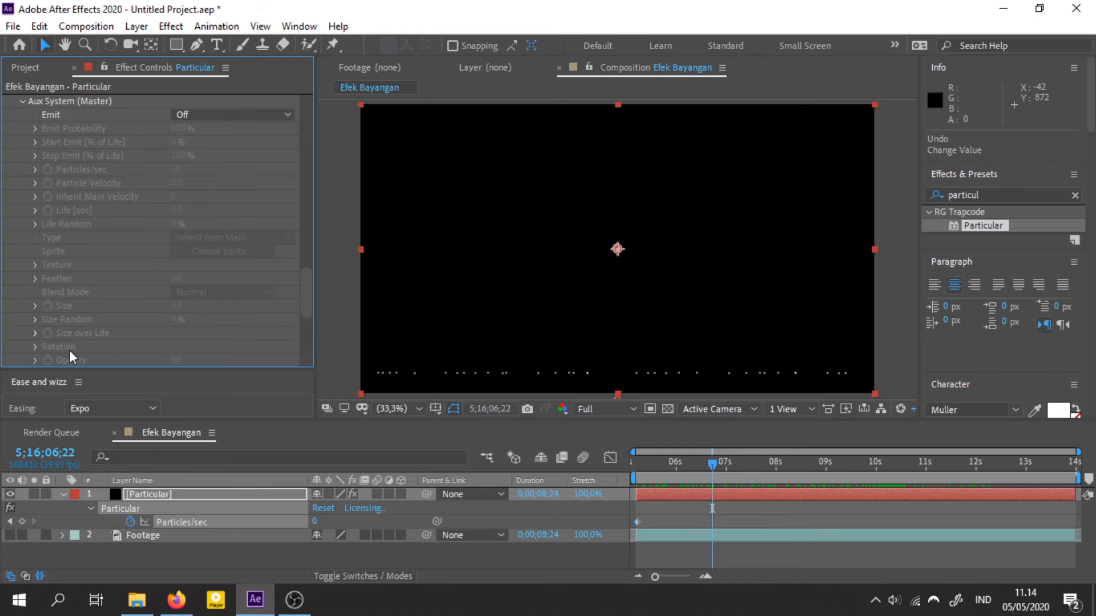
click(197, 117)
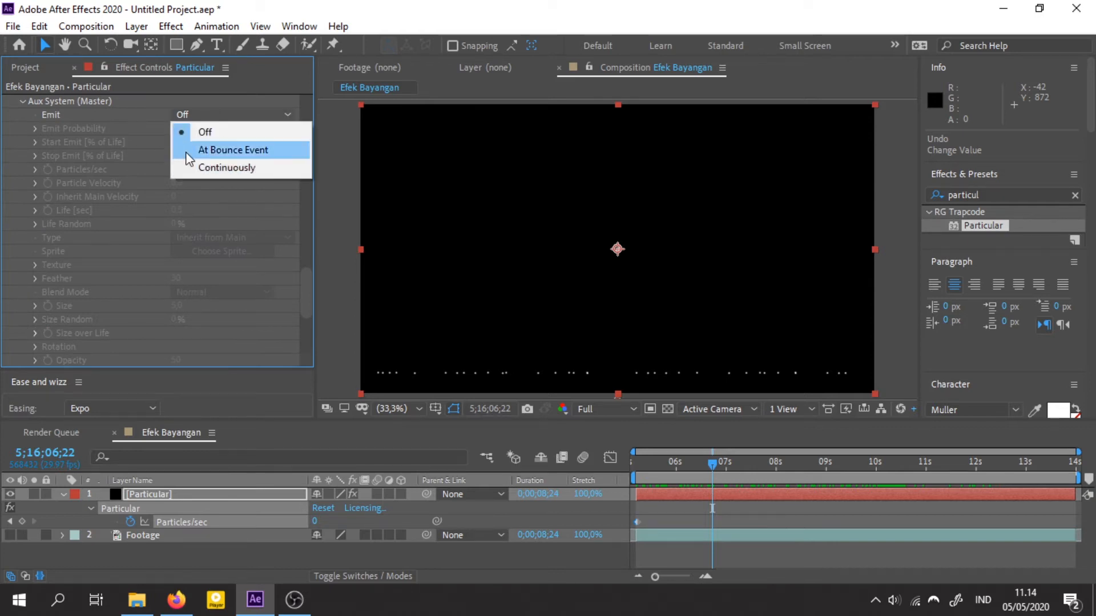
click(182, 168)
drag(673, 474, 874, 475)
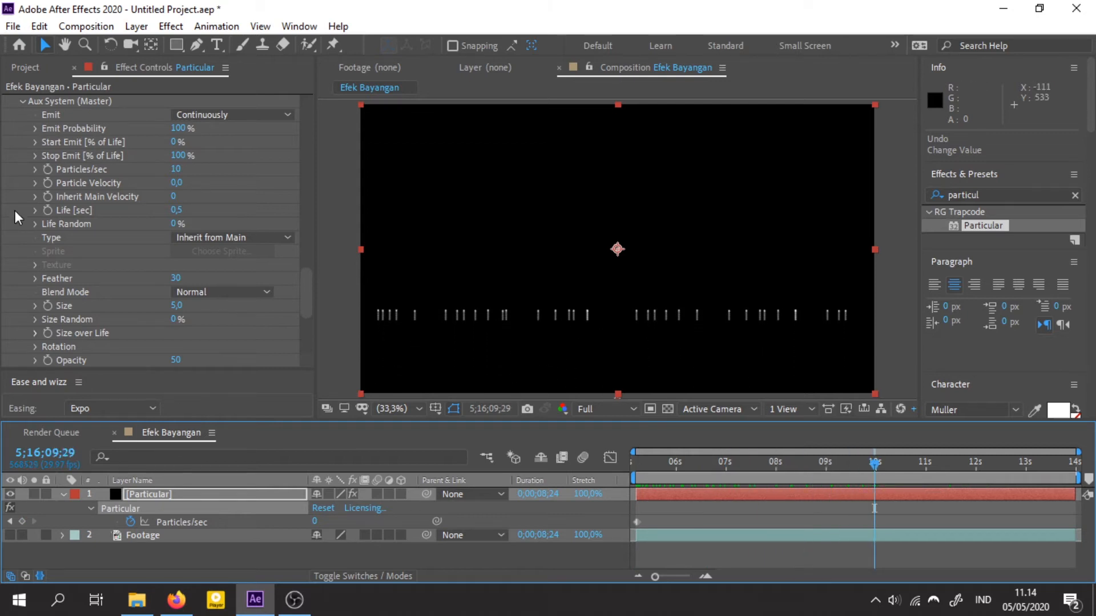
Set the Aux System's Particles/sec to 15 and Life to 15 seconds, and check the trails up to the last frame
click(175, 170)
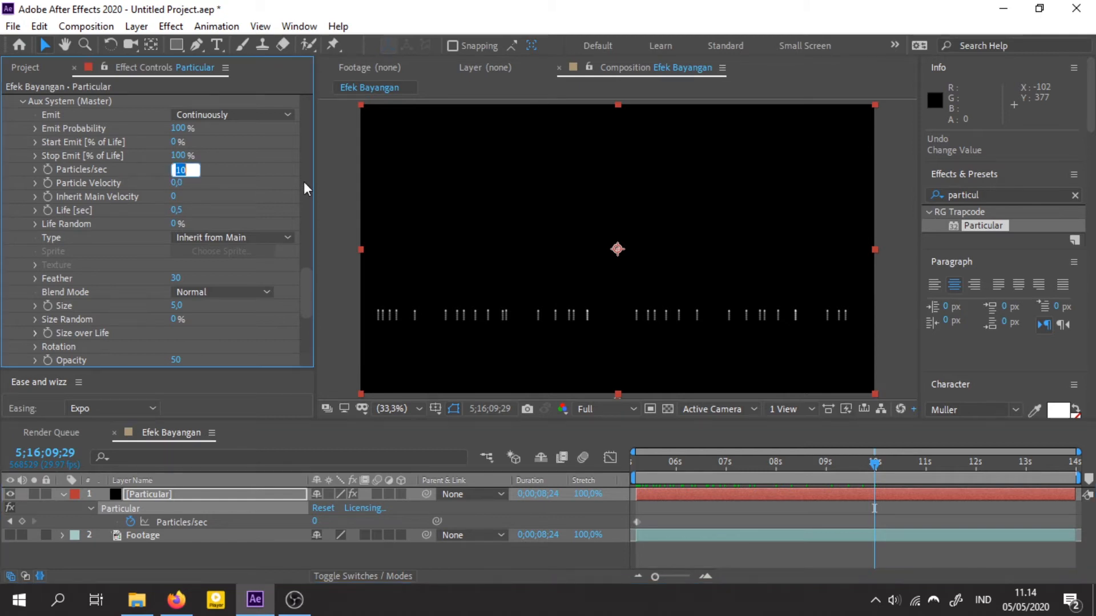
text(15)
key(Return)
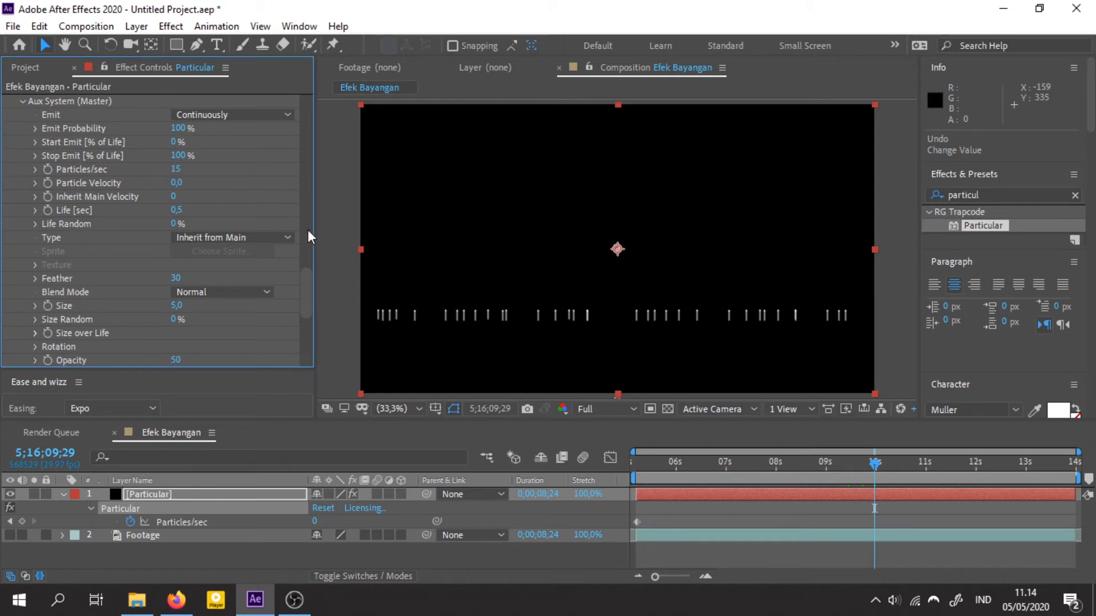
click(172, 210)
text(15)
key(Return)
drag(792, 467, 1076, 469)
key(space)
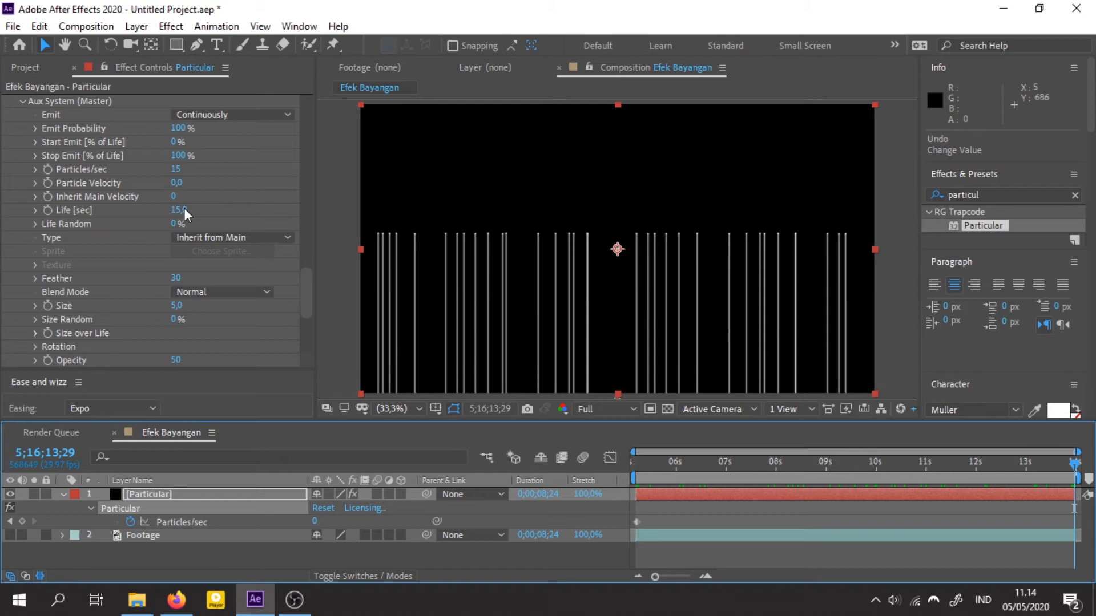
Raise the emitter Velocity to 130 and preview the rising trails from the first frame
scroll(184, 210, up, 15)
scroll(240, 253, down, 3)
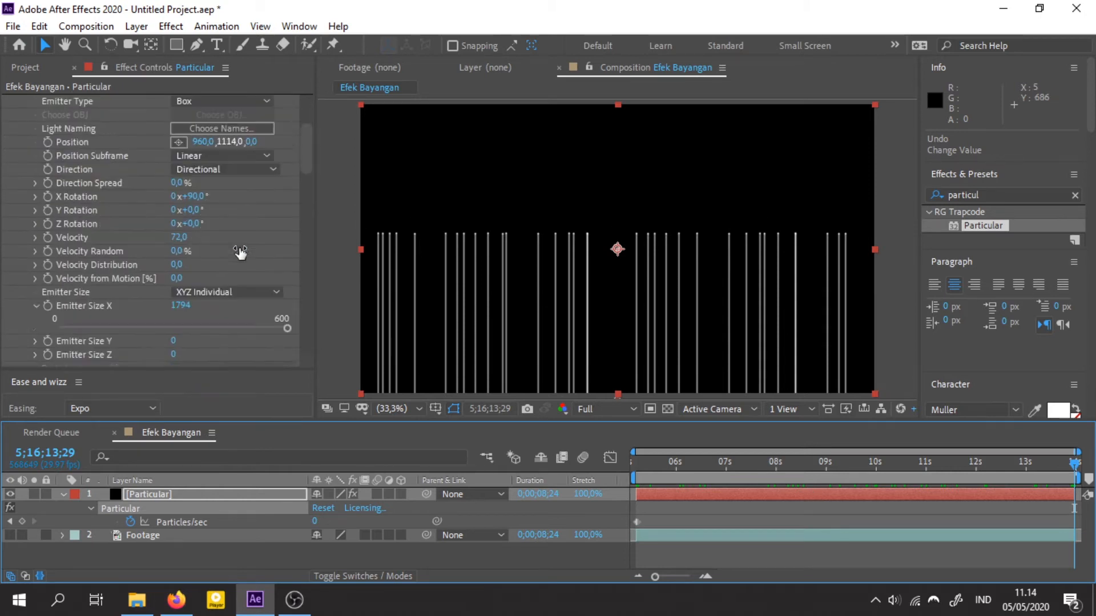
drag(182, 237, 229, 238)
drag(656, 463, 591, 478)
key(space)
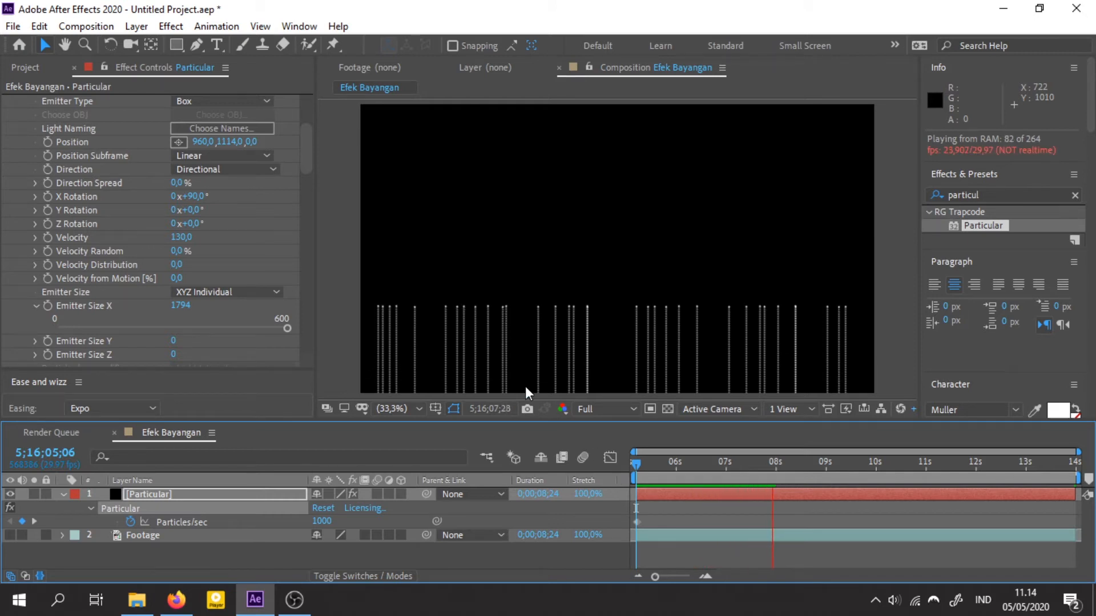
Raise the Aux System's Particles/sec to 38 to close the gaps between the trail dots
scroll(547, 331, up, 4)
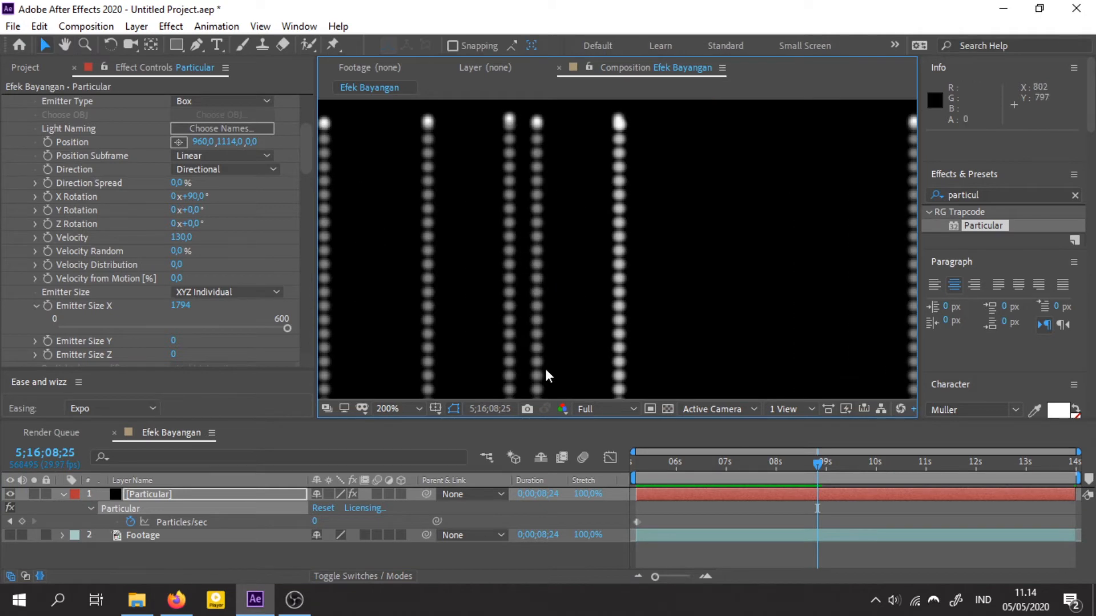
scroll(234, 267, down, 15)
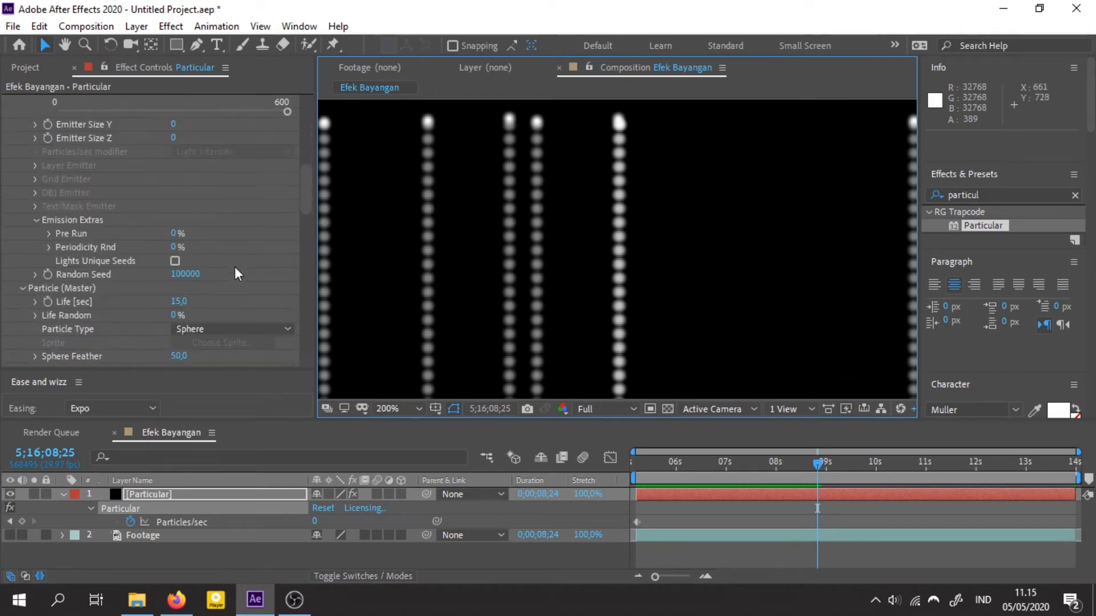
scroll(186, 252, up, 4)
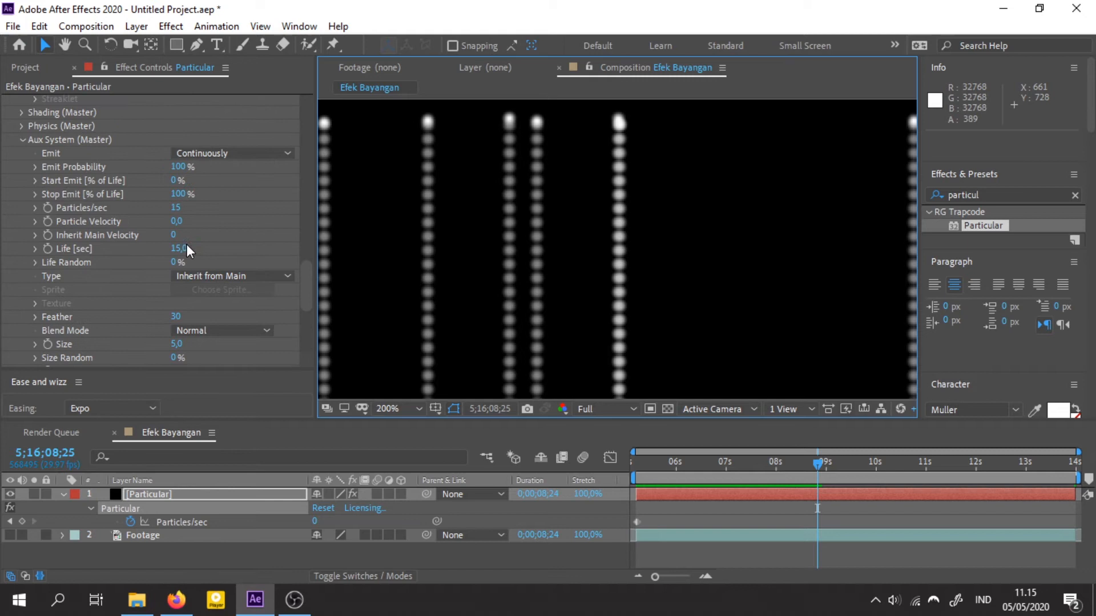
drag(176, 209, 195, 208)
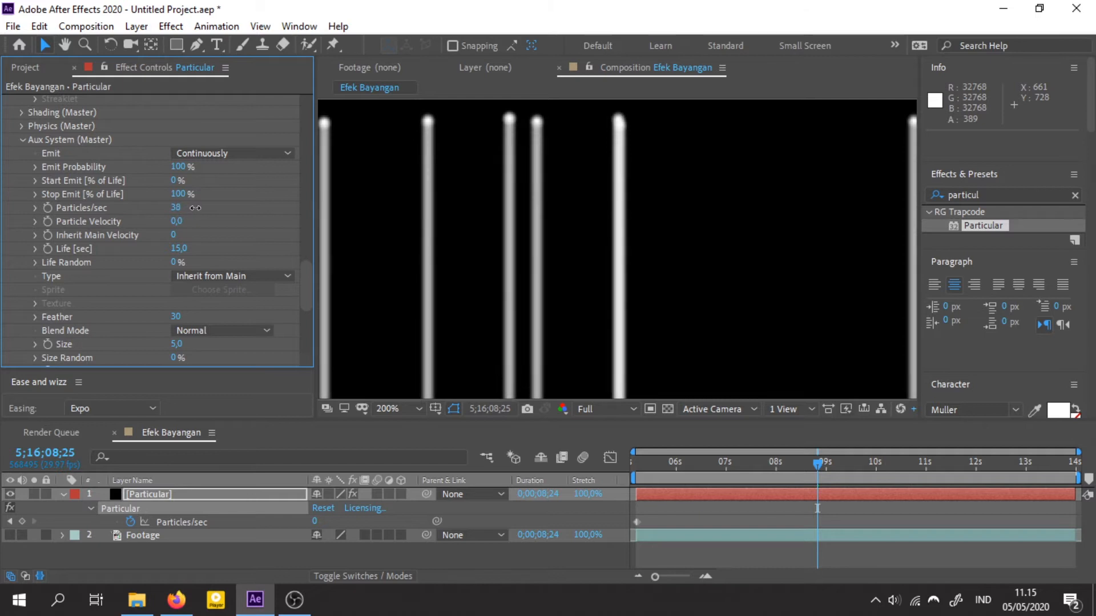
scroll(758, 255, down, 3)
scroll(736, 257, up, 1)
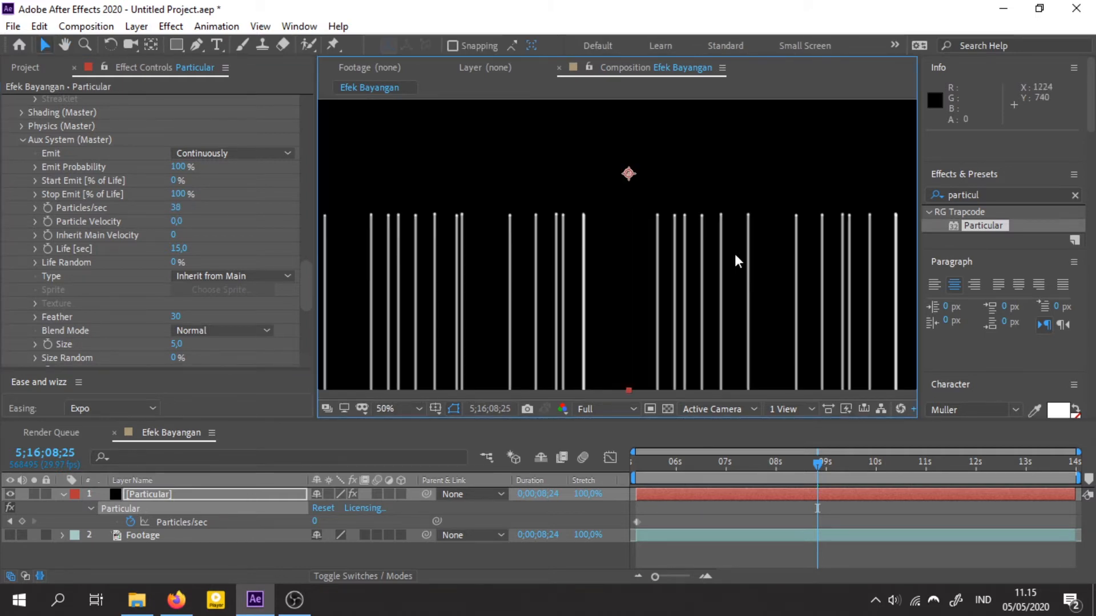
Set Affect Position to 112 in the Turbulence Field of the Air physics settings to make the trails wavy
click(22, 141)
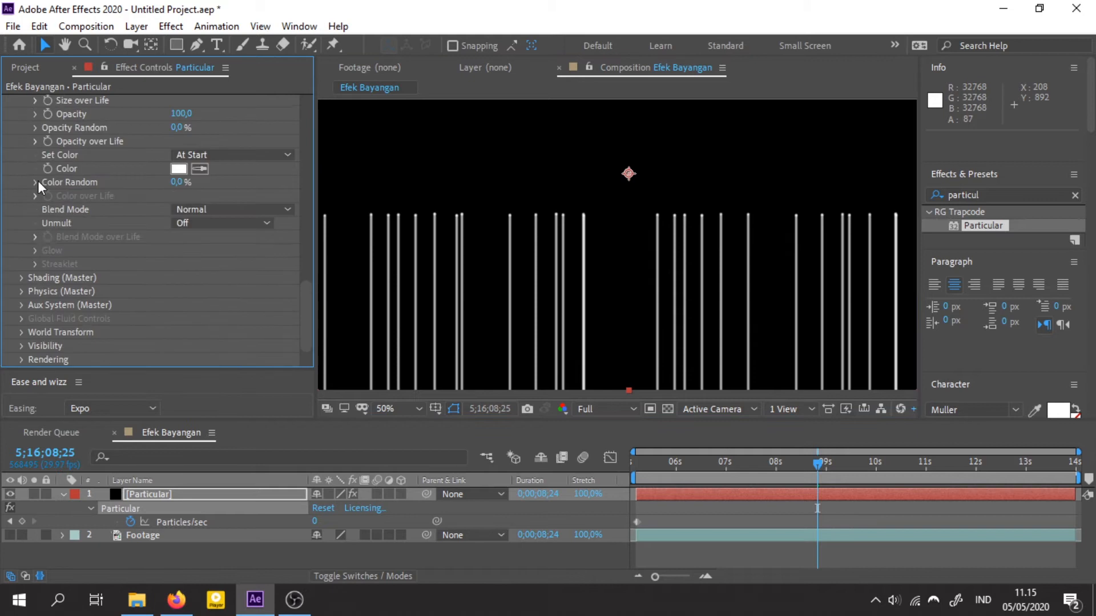
click(21, 292)
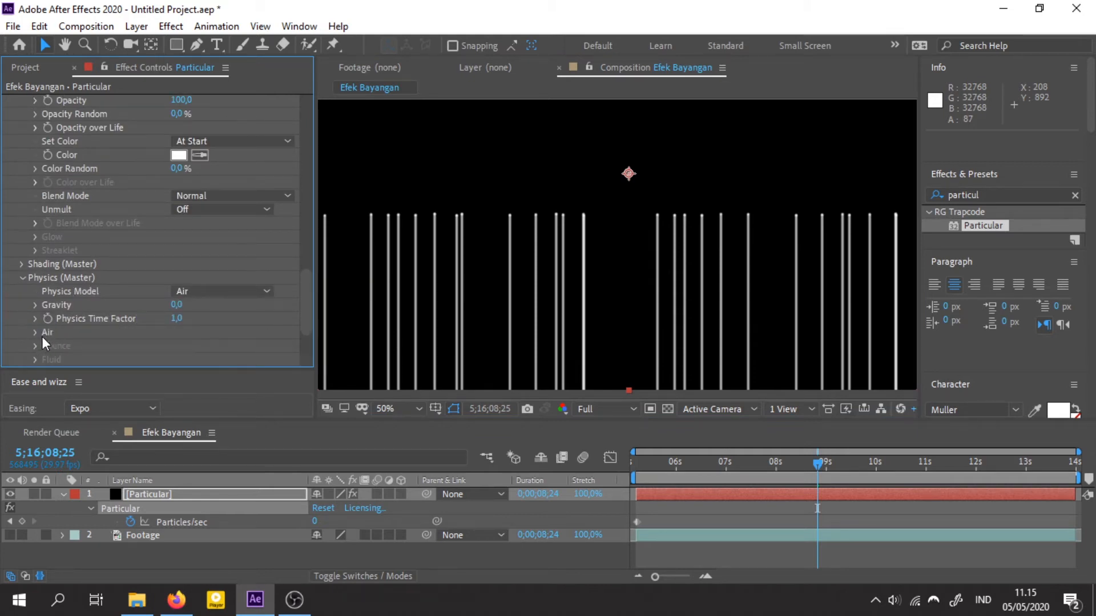
scroll(42, 337, down, 1)
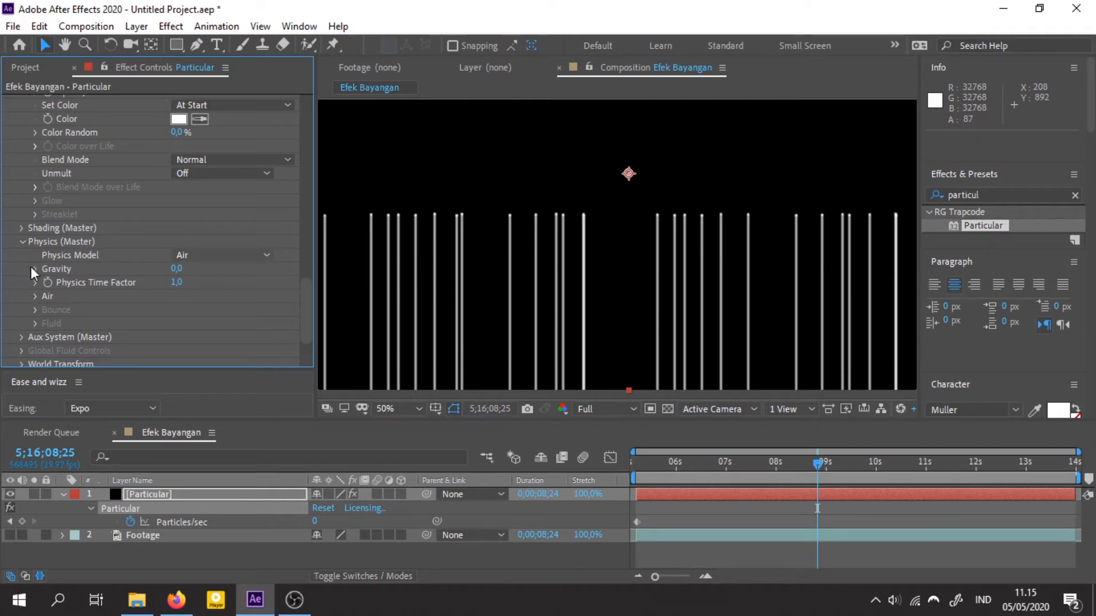
click(34, 296)
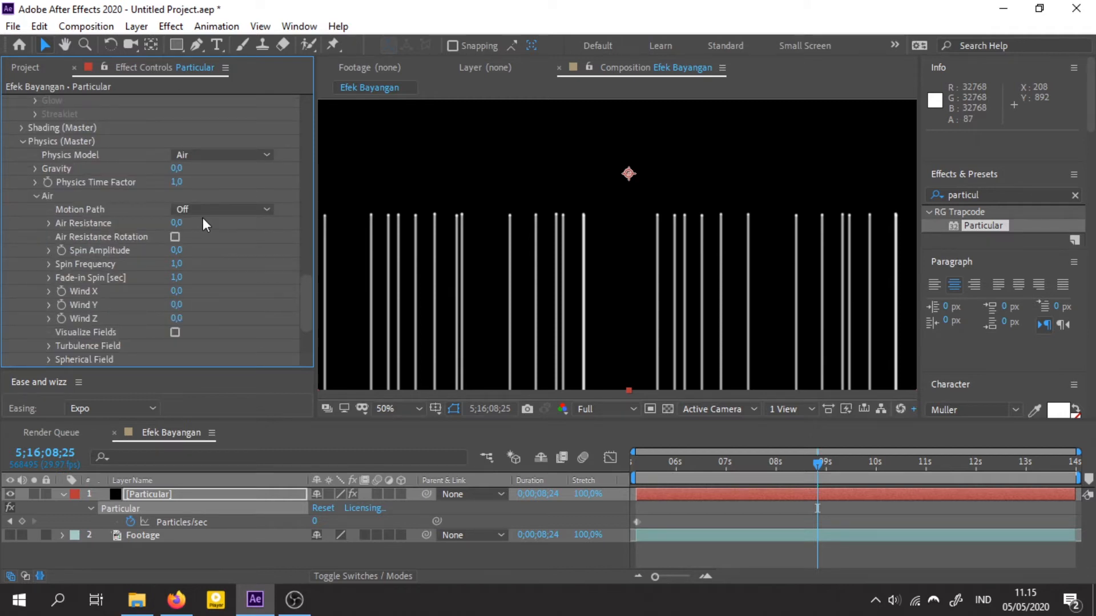
click(48, 346)
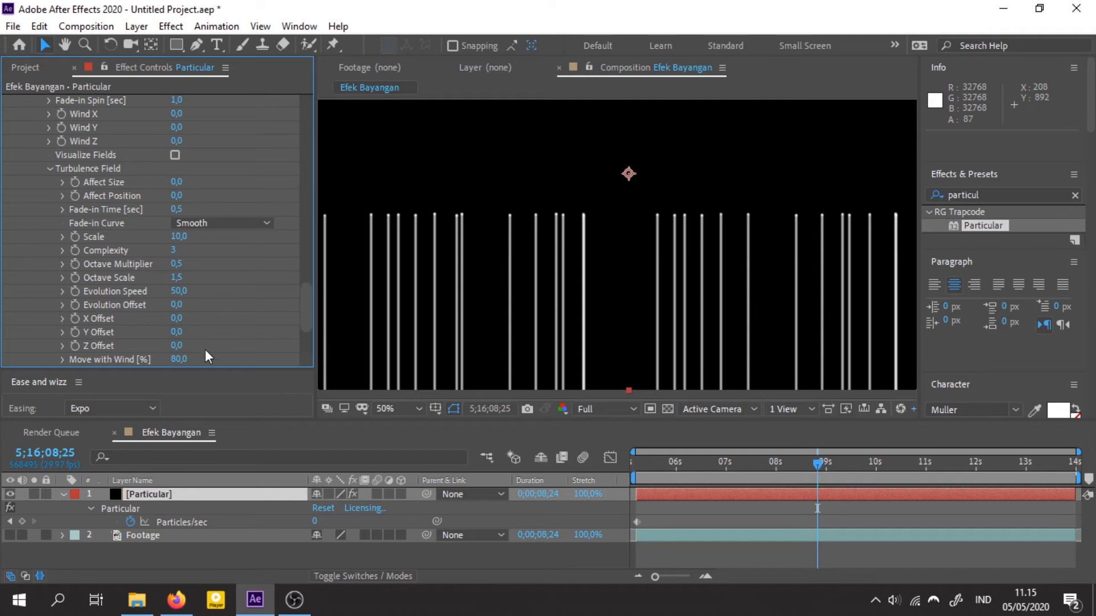
scroll(205, 355, down, 2)
scroll(204, 349, up, 2)
mouse_move(179, 195)
mouse_down()
mouse_move(285, 203)
mouse_move(276, 207)
mouse_up()
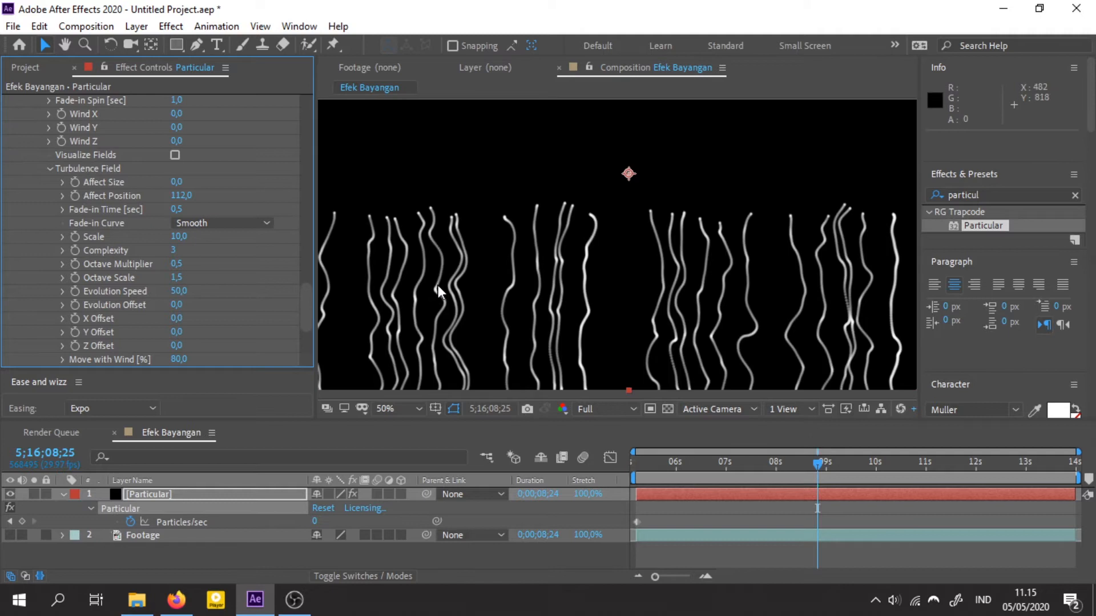
Scrub through the wavy trails in the full frame and adjust the turbulence Affect Position to 137
click(405, 238)
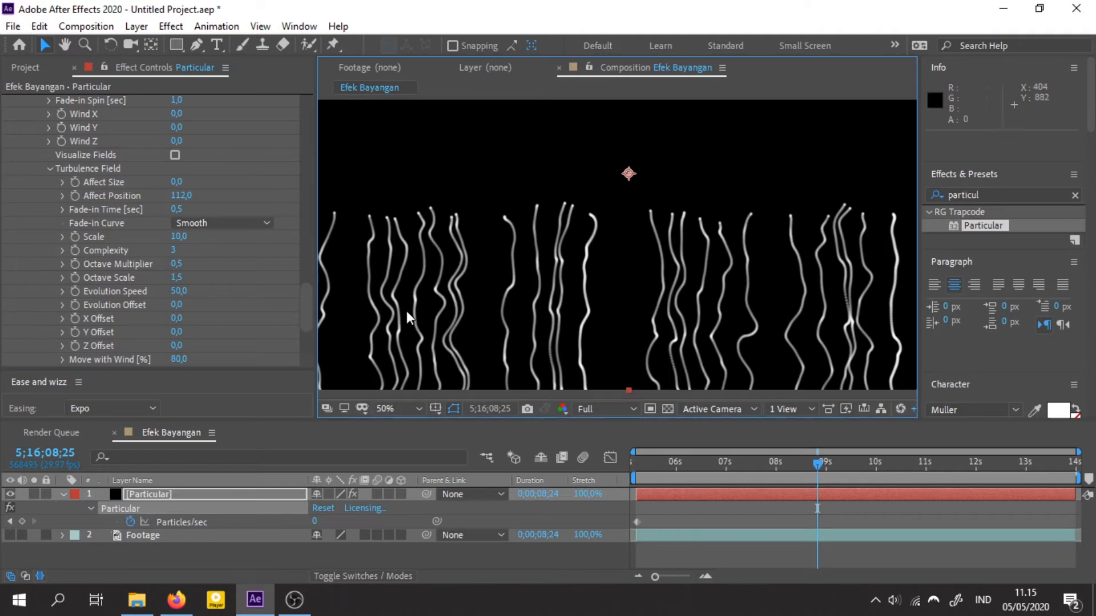
click(392, 410)
click(435, 125)
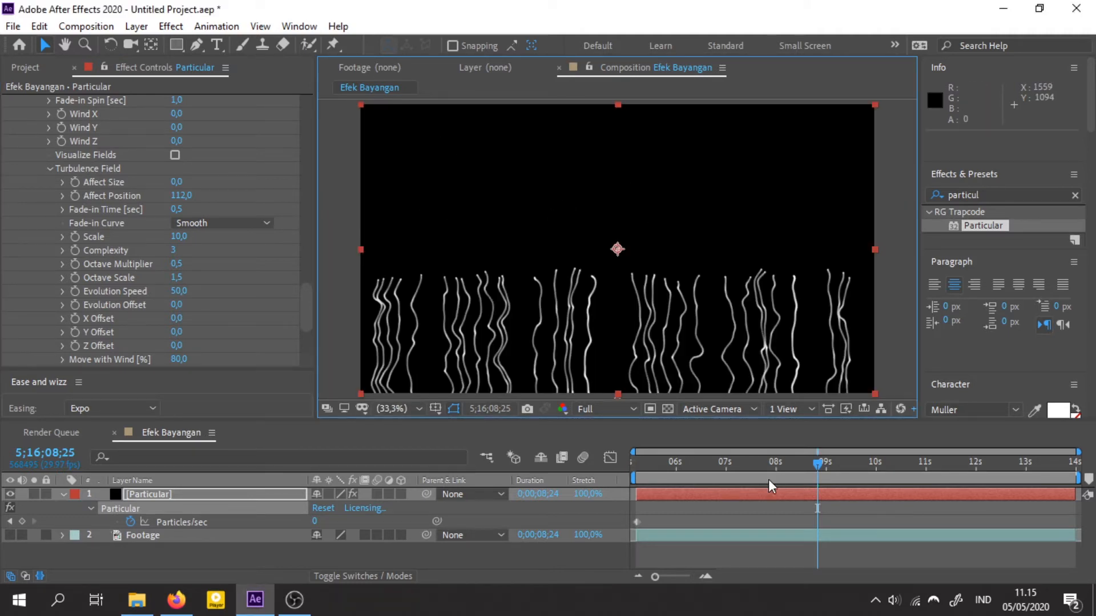
drag(721, 468, 940, 472)
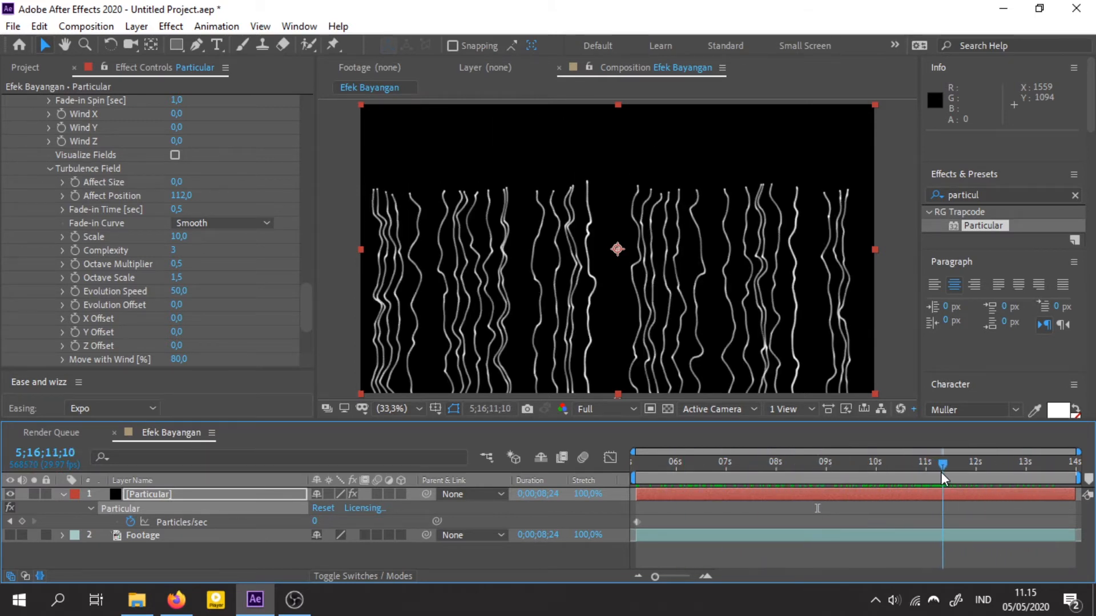
drag(181, 195, 287, 254)
drag(749, 464, 868, 462)
drag(178, 201, 162, 201)
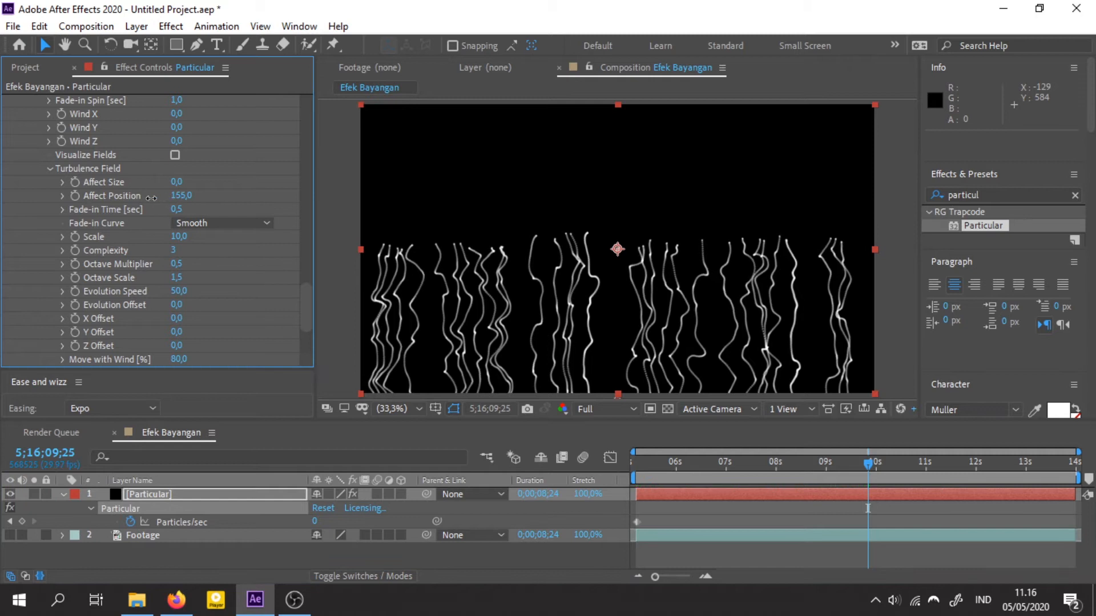
Raise the Aux System's Particles/sec to 60 and inspect how continuous the trails look
scroll(521, 261, up, 4)
drag(535, 280, 612, 257)
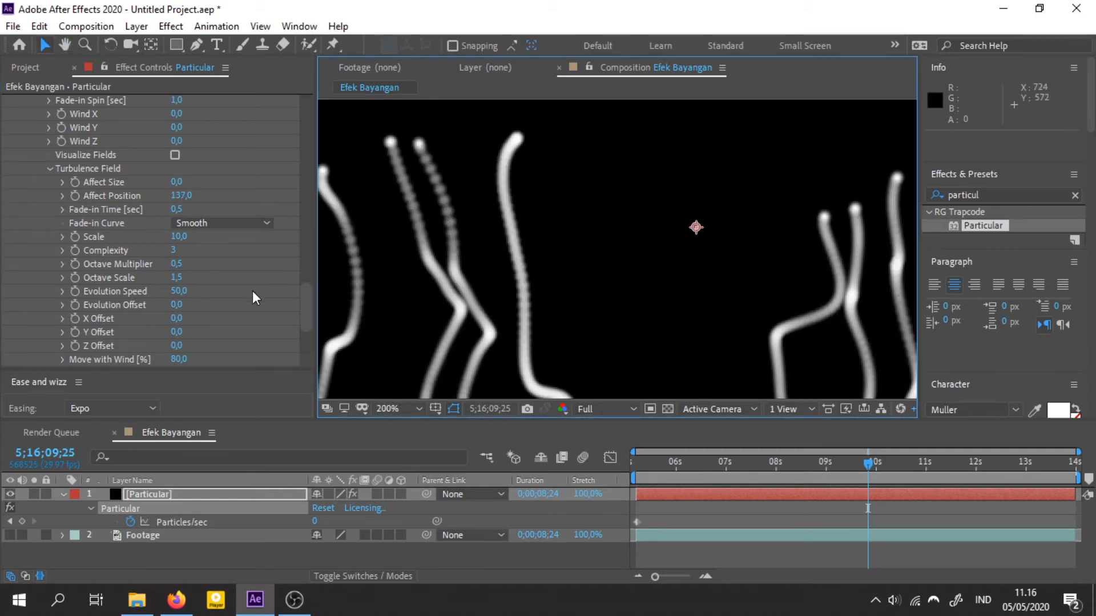
scroll(252, 290, up, 10)
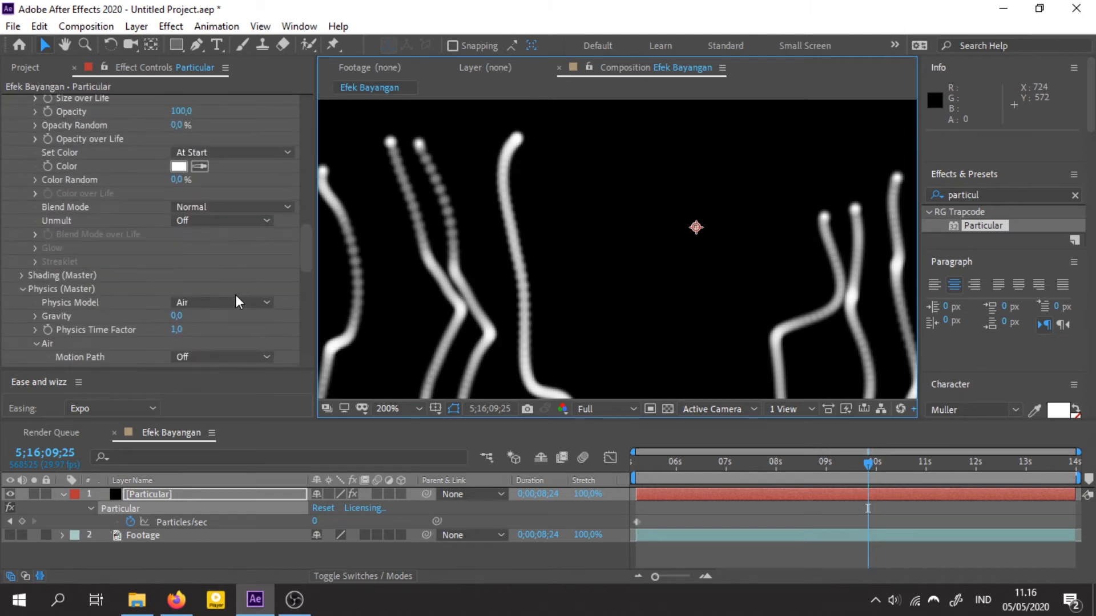
click(23, 290)
click(21, 305)
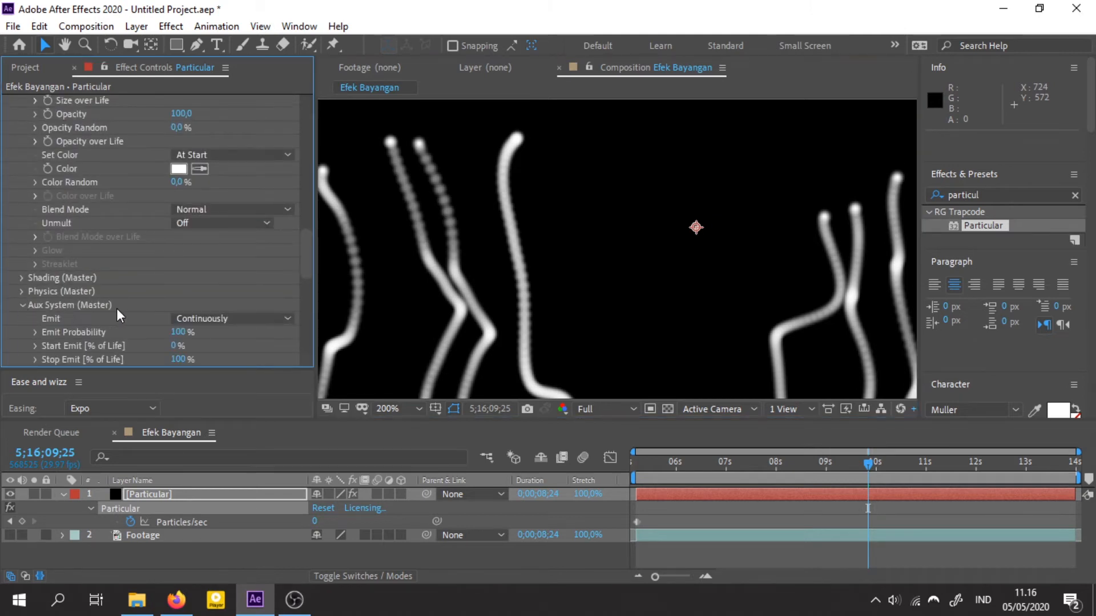
scroll(116, 309, down, 8)
scroll(176, 221, up, 3)
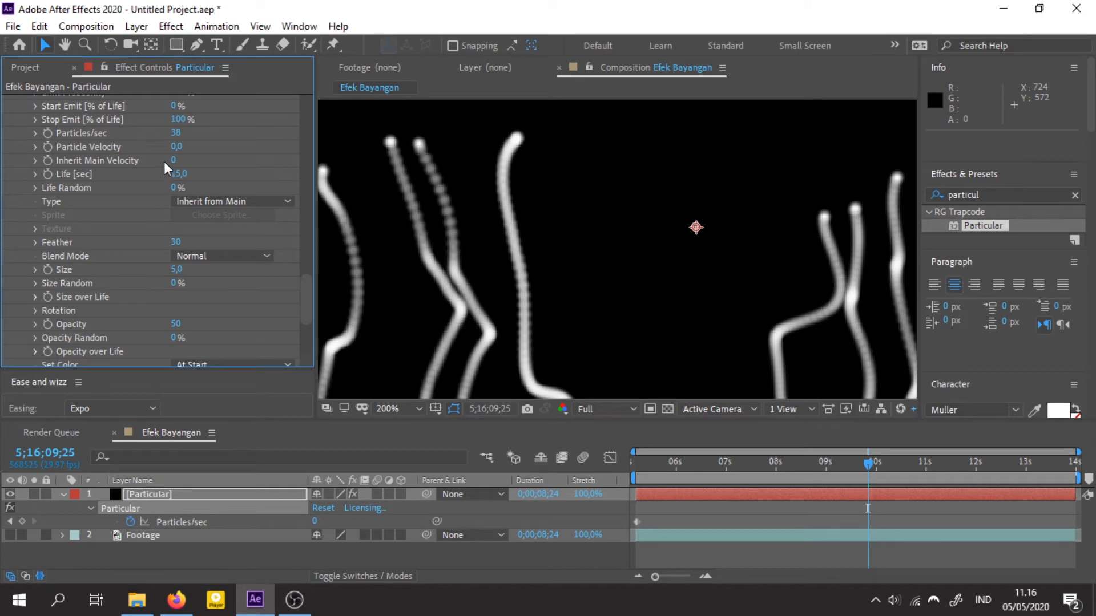
drag(184, 131, 199, 130)
scroll(594, 290, down, 6)
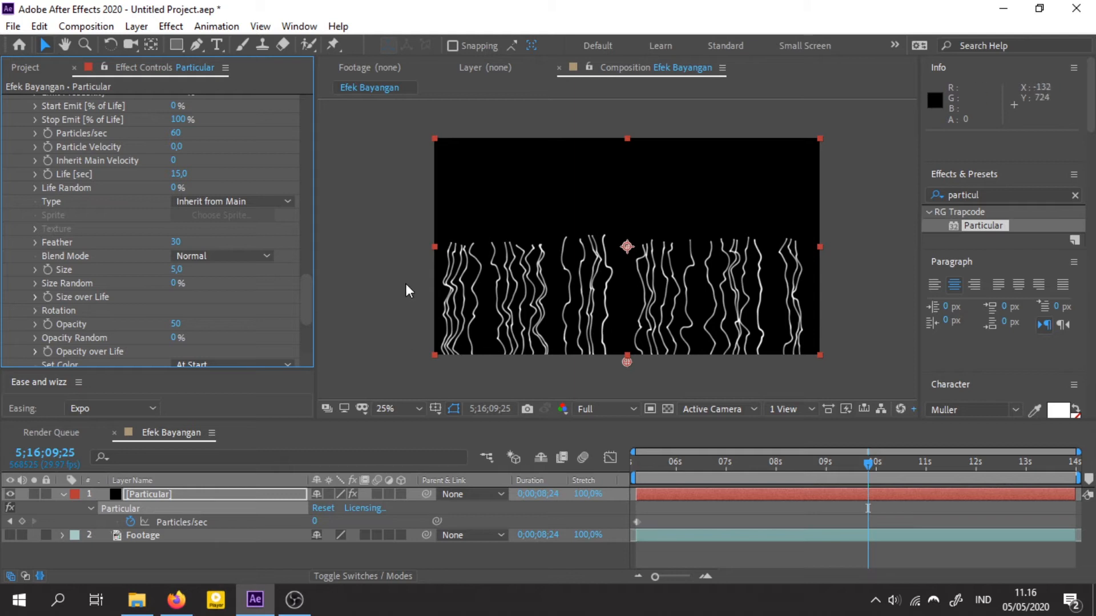
scroll(543, 289, up, 3)
scroll(543, 289, down, 1)
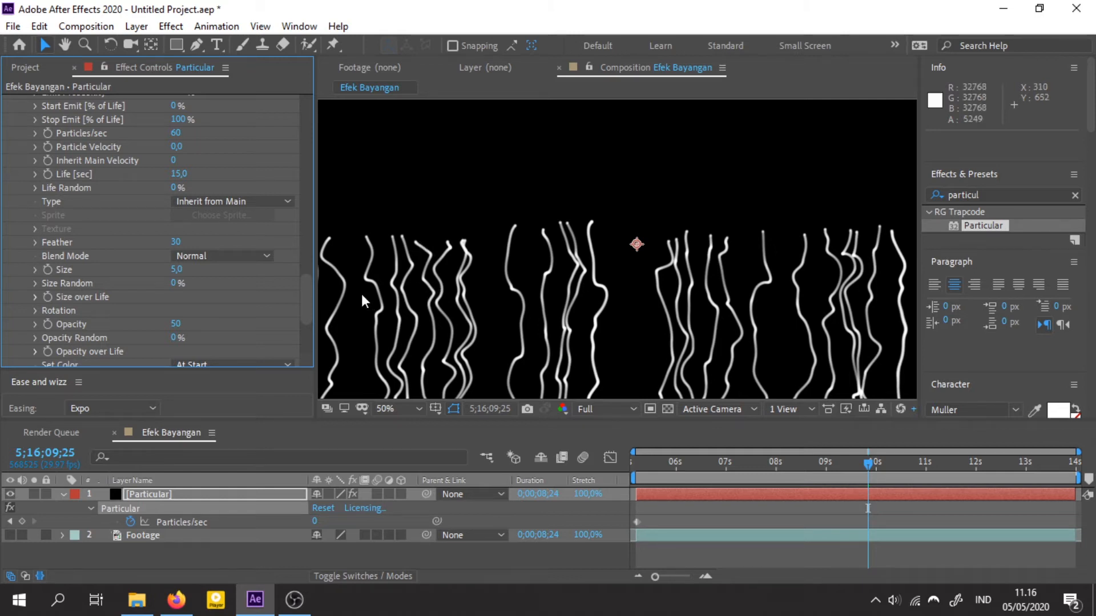
Reduce the master particle Size to 0 to remove the dots at the trail tips
drag(570, 293, 633, 197)
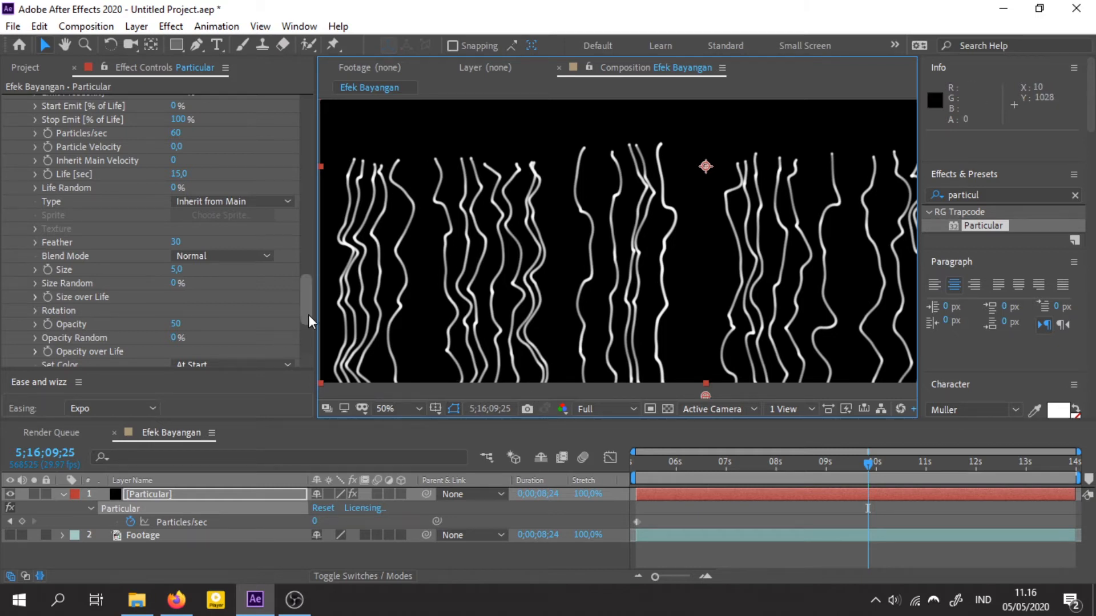
drag(307, 315, 307, 231)
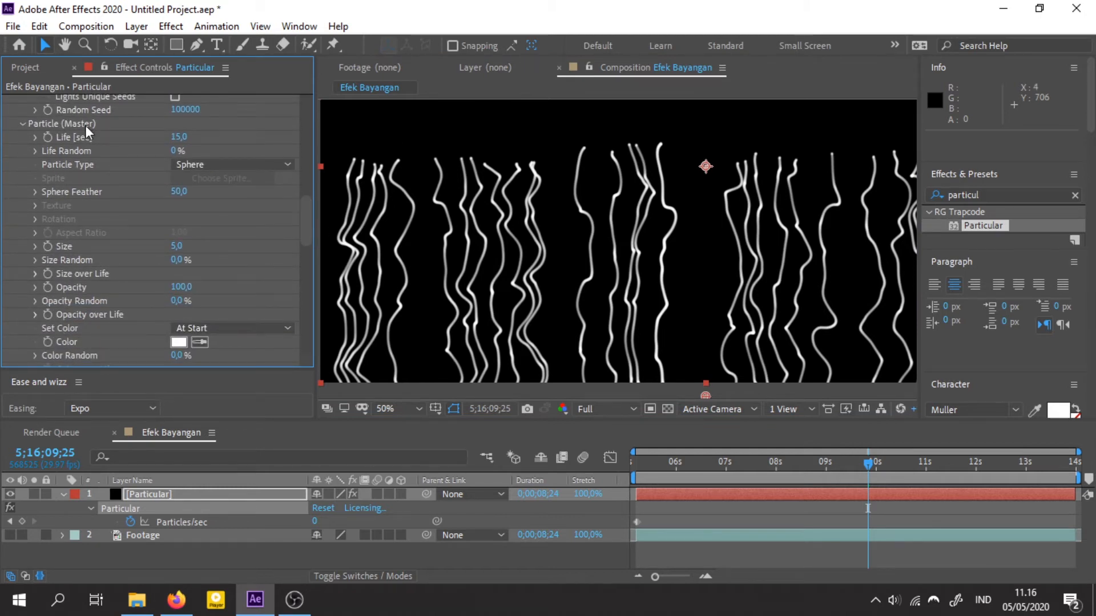
mouse_move(164, 247)
mouse_down()
mouse_move(180, 249)
mouse_move(150, 253)
mouse_up()
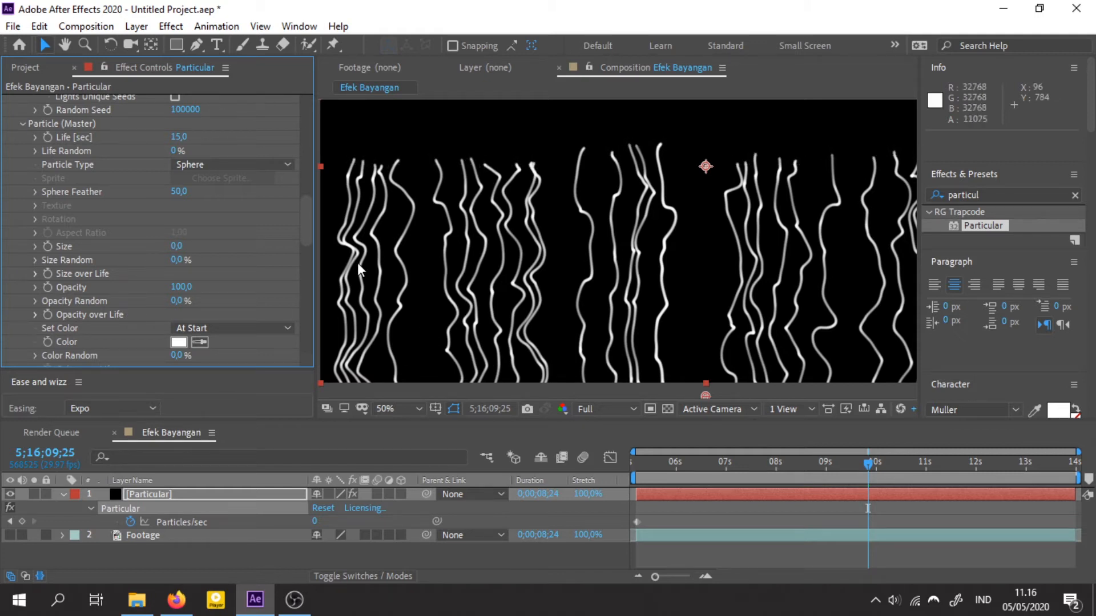
Apply the linear descending preset to the Aux System's Size over Life and flip the curve horizontally so it rises from start to end
drag(307, 235, 297, 289)
scroll(155, 269, down, 5)
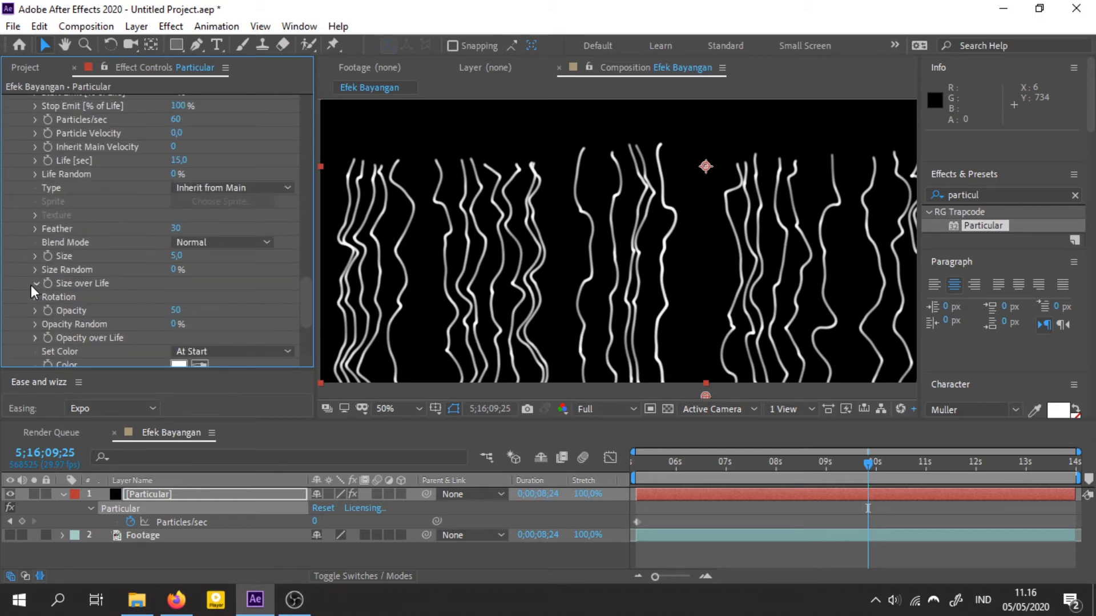
click(35, 283)
click(264, 233)
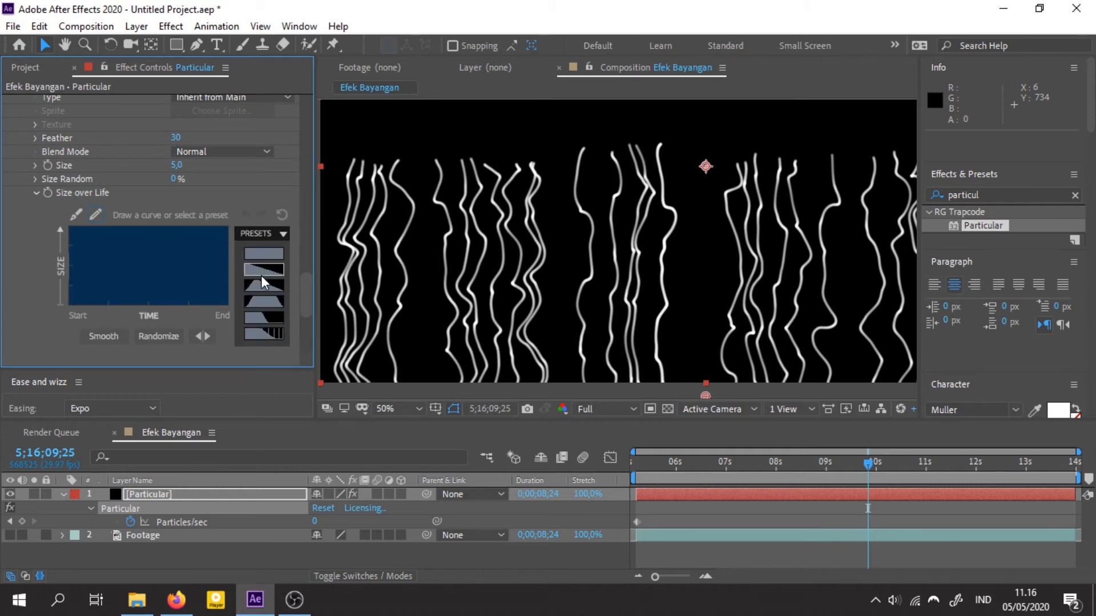
click(262, 275)
click(198, 334)
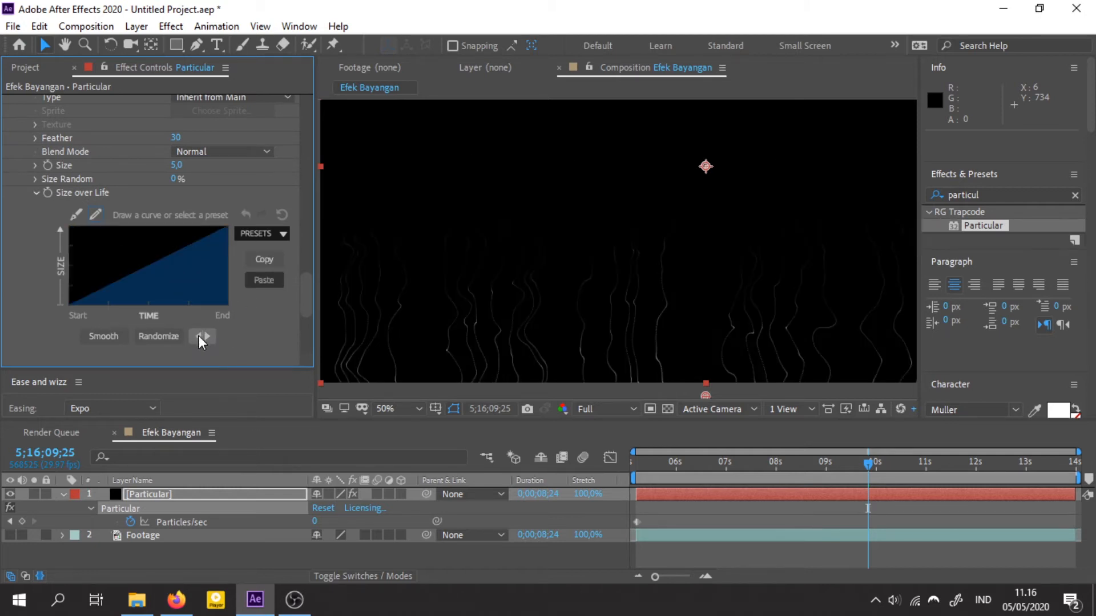
Set the Aux System's Size to 46 and scrub to an earlier time to check the thicker trails
scroll(537, 297, up, 2)
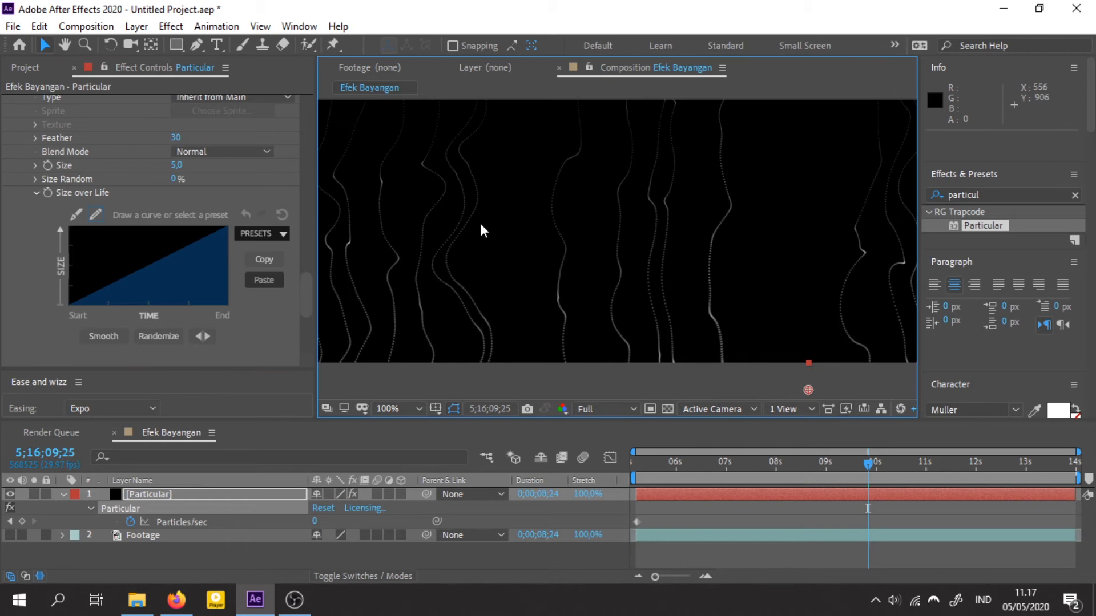
scroll(479, 327, down, 2)
key(h)
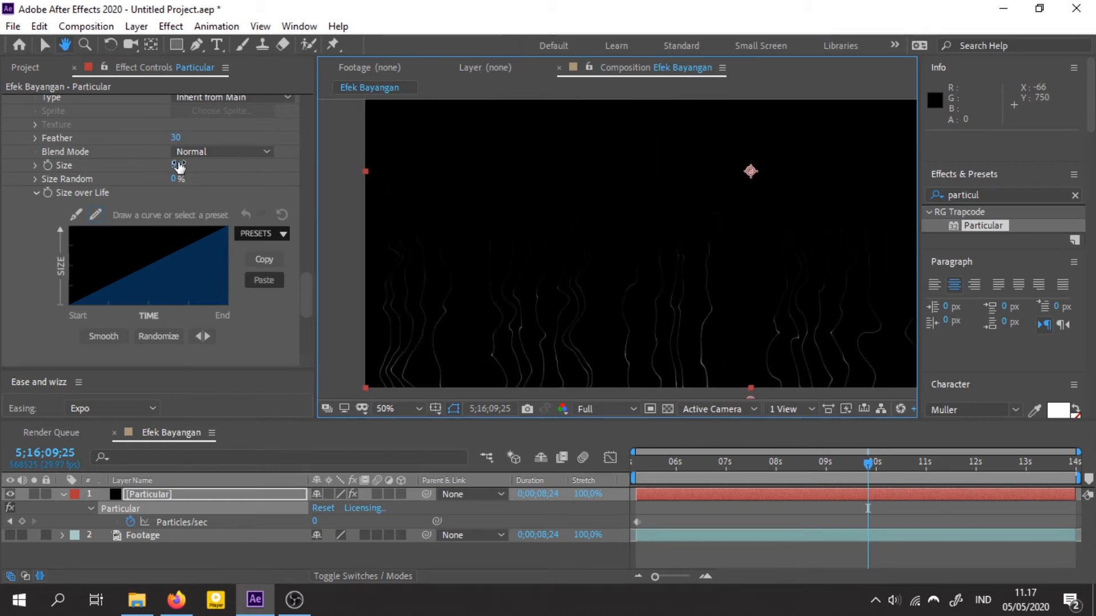
key(v)
drag(180, 164, 214, 166)
scroll(566, 265, up, 2)
drag(742, 479, 763, 482)
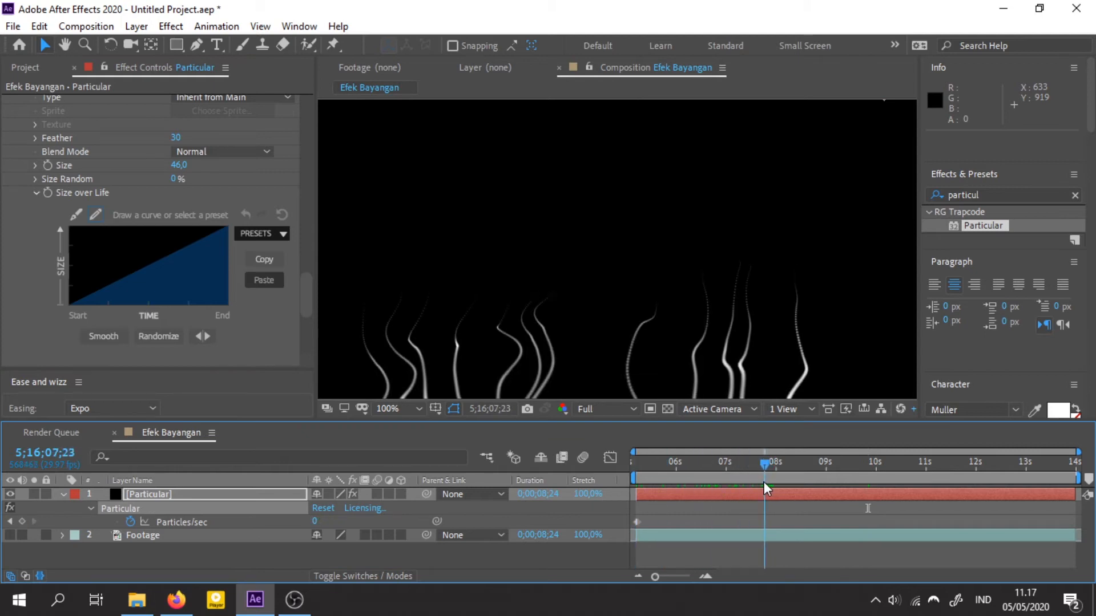
Raise the Aux System's Particles/sec to 120 and scrub through the timeline to check how the trails grow
scroll(691, 379, up, 4)
drag(503, 242, 543, 238)
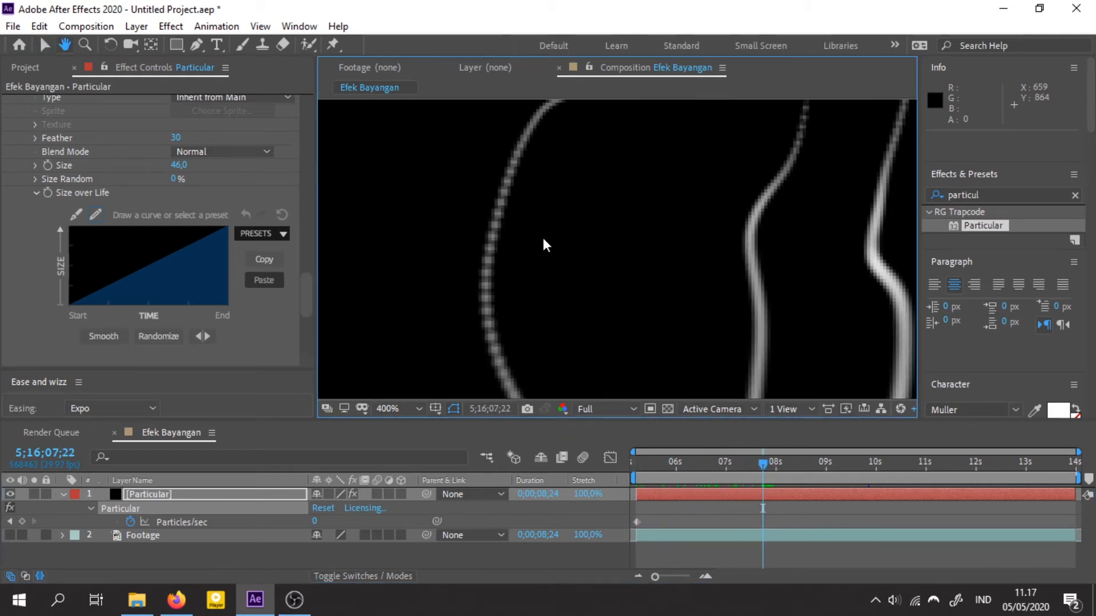
scroll(225, 262, up, 4)
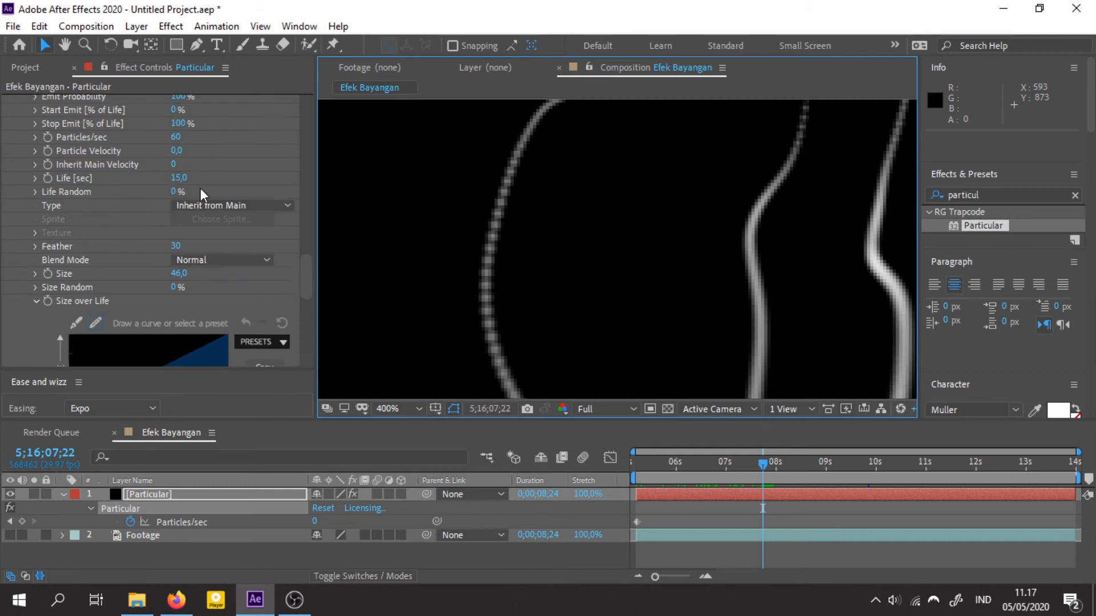
drag(177, 141, 227, 142)
scroll(749, 265, down, 6)
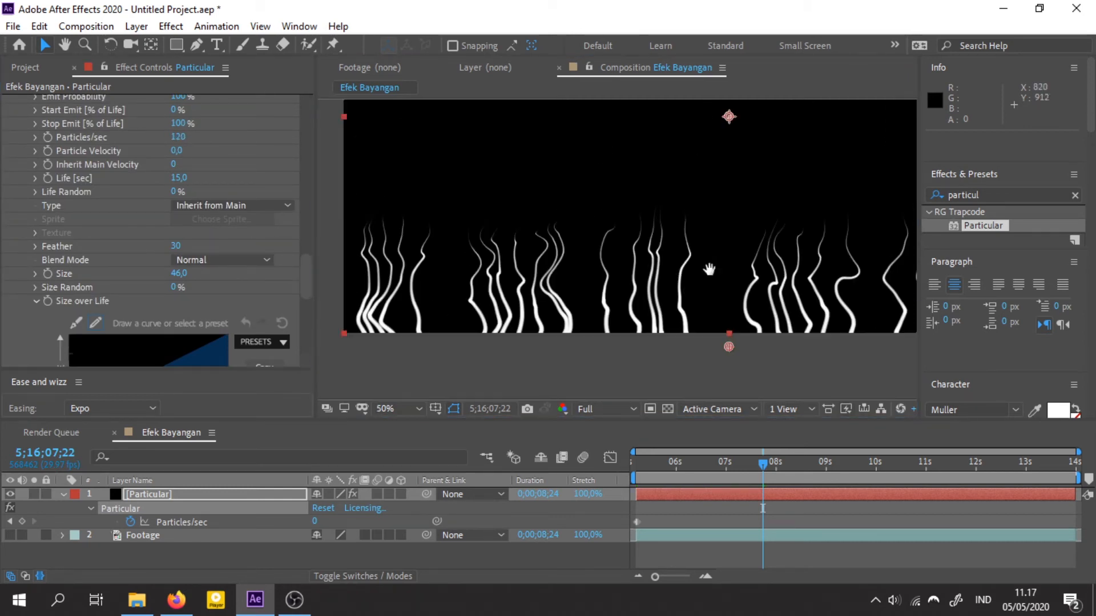
click(644, 463)
mouse_move(680, 470)
mouse_down()
mouse_move(1002, 460)
mouse_move(696, 462)
mouse_up()
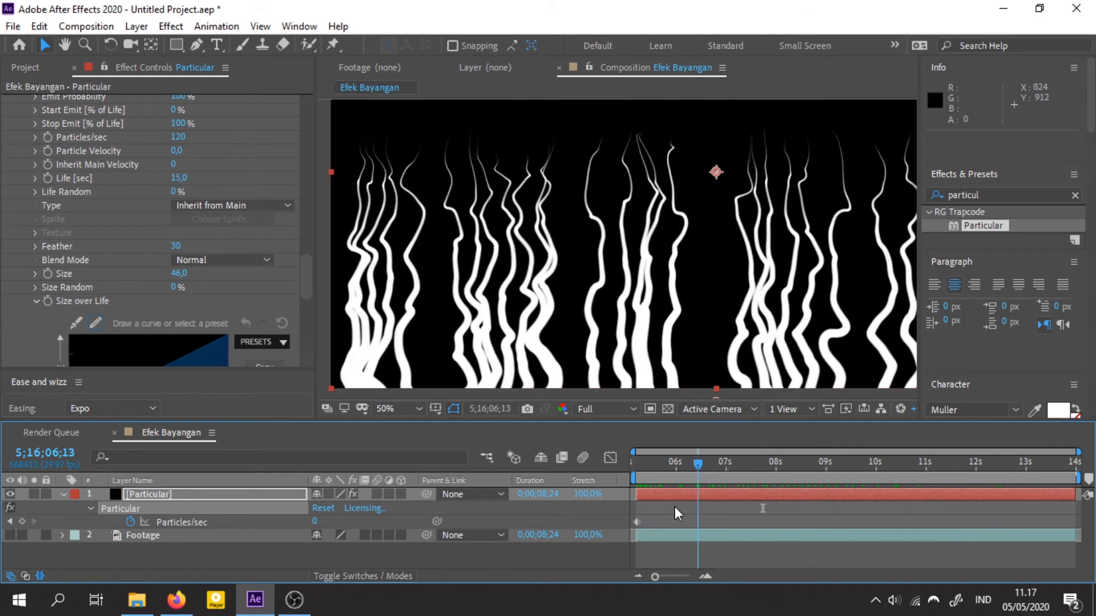
drag(703, 508, 920, 516)
scroll(620, 250, down, 2)
drag(601, 327, 578, 338)
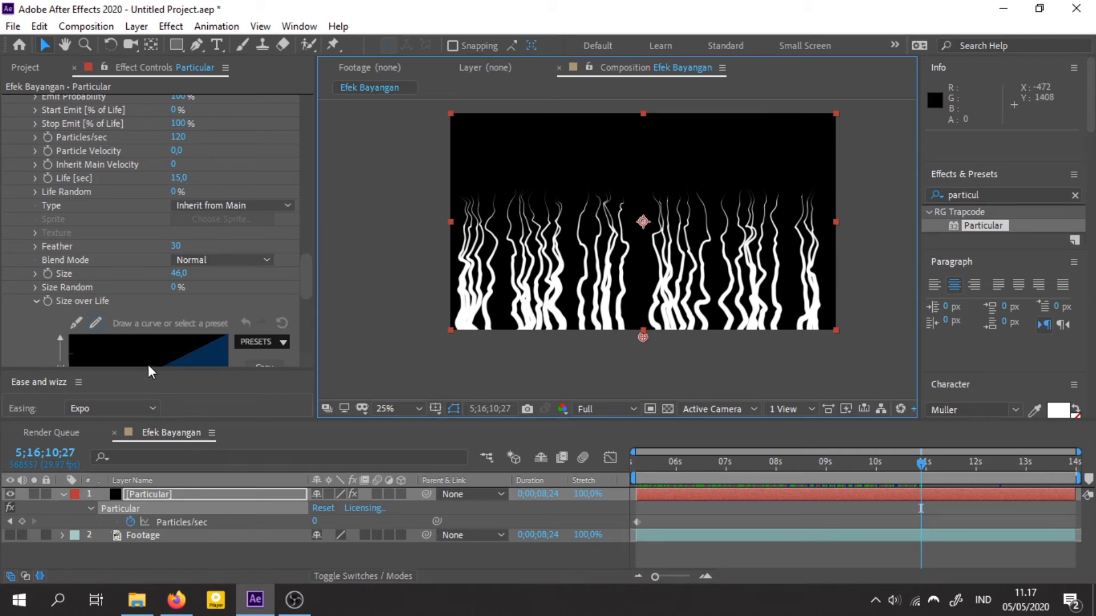
Adjust the master emitter's Emitter Size X to 1778 so the trails span the frame width
scroll(148, 365, up, 5)
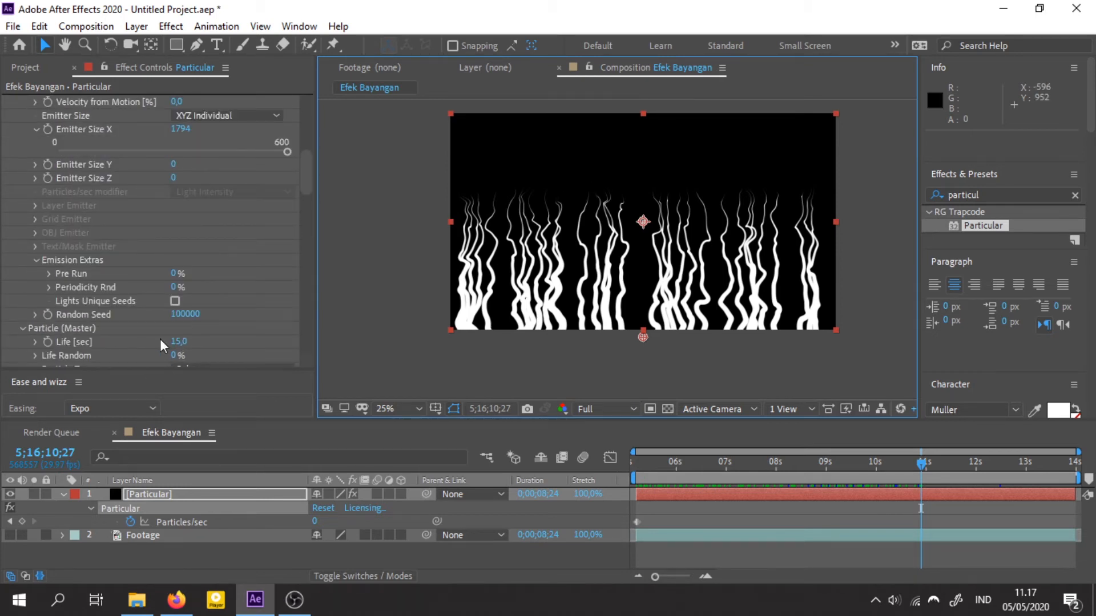
scroll(171, 343, up, 4)
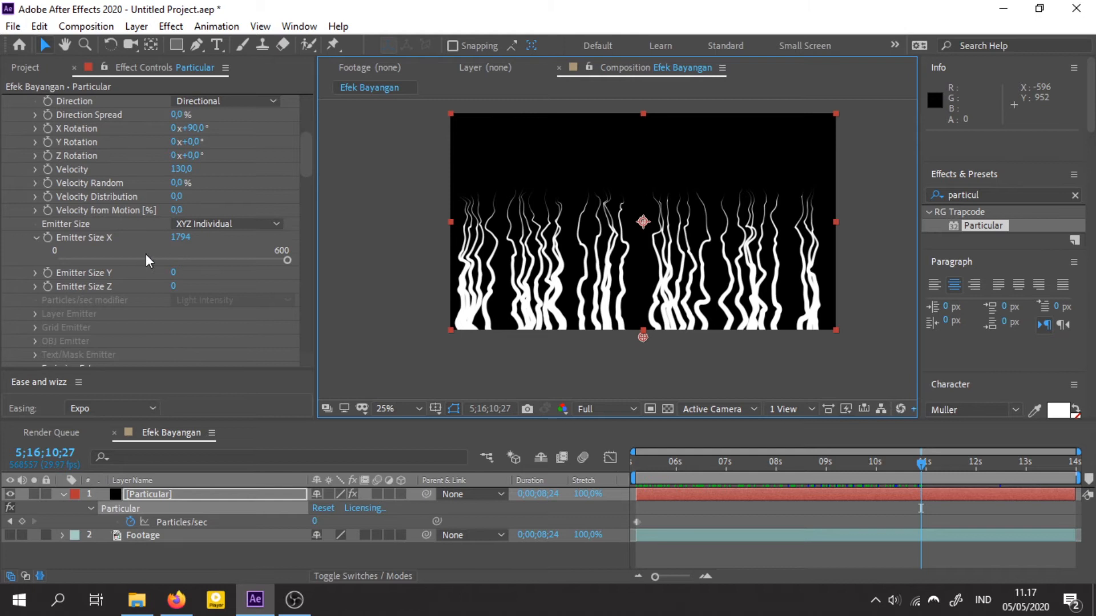
drag(181, 235, 820, 250)
drag(433, 264, 44, 264)
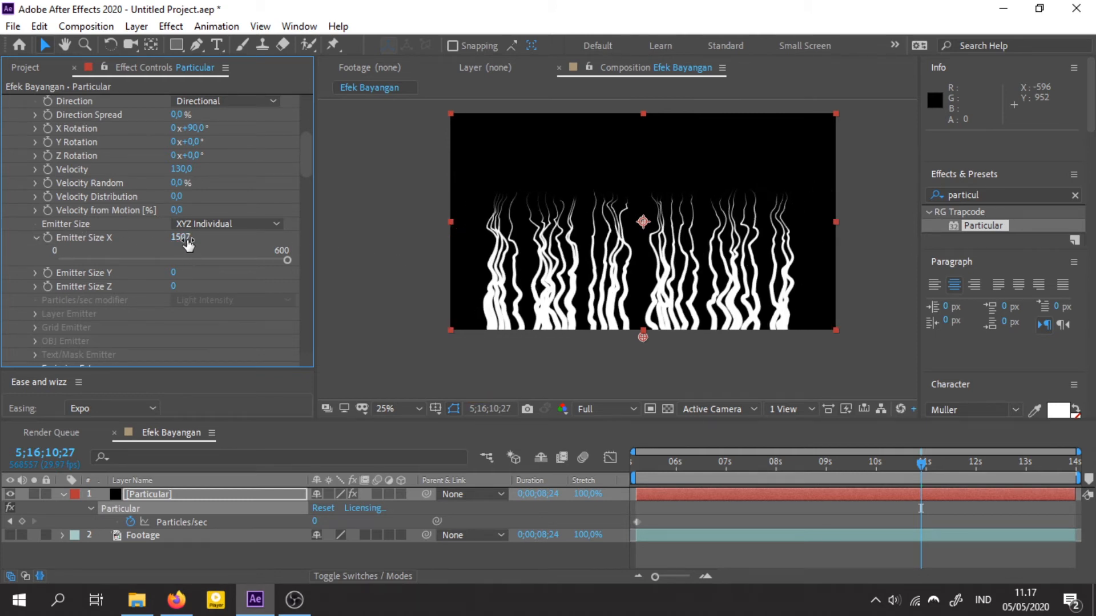
drag(181, 236, 420, 255)
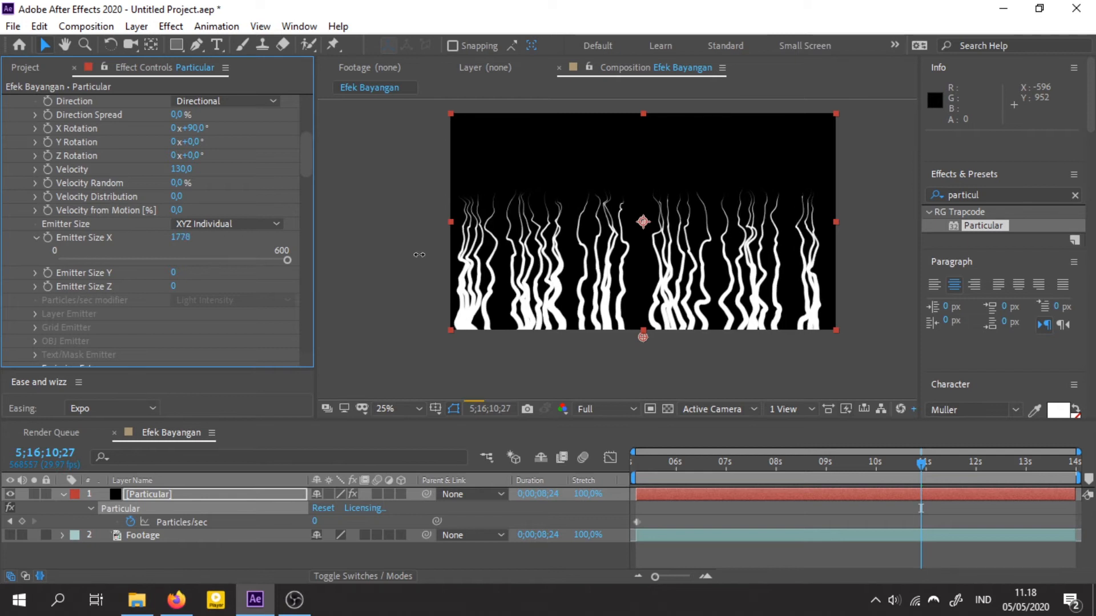
Set Emitter Size Y to 46 and Emitter Size Z to 294, and check where the trails begin at the frame's lower edge
key(period)
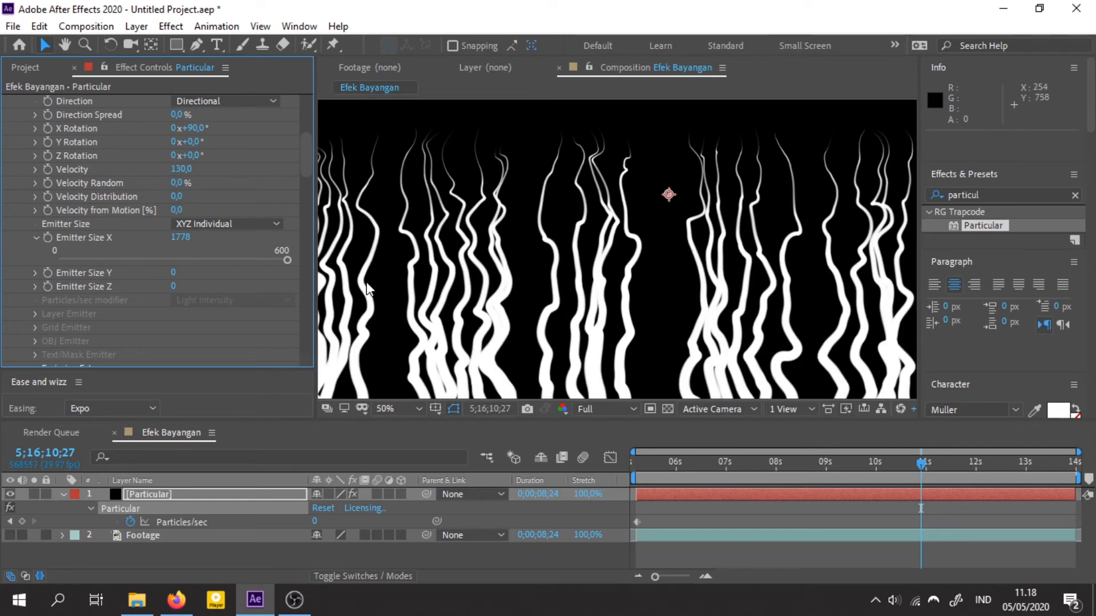
drag(194, 273, 380, 308)
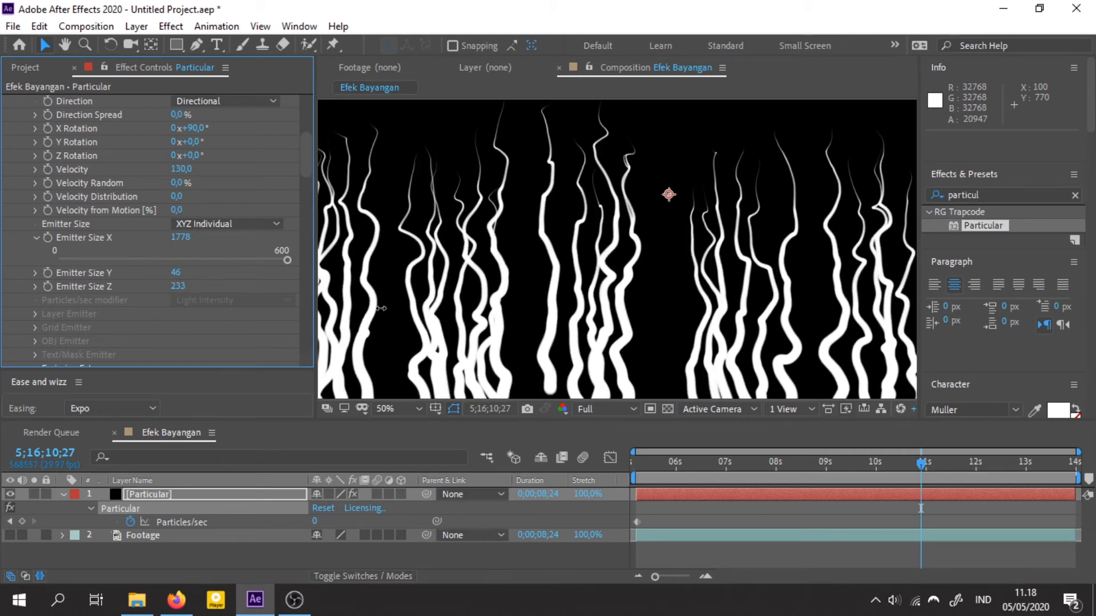
drag(298, 315, 454, 333)
drag(467, 335, 444, 337)
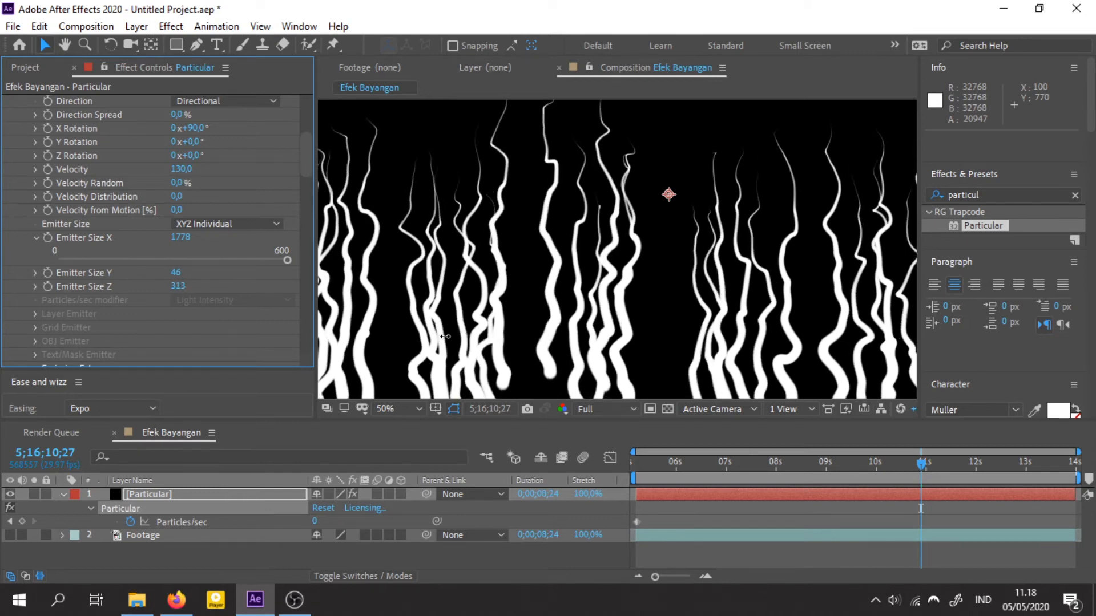
scroll(642, 316, down, 2)
drag(642, 316, 653, 286)
key(period)
key(v)
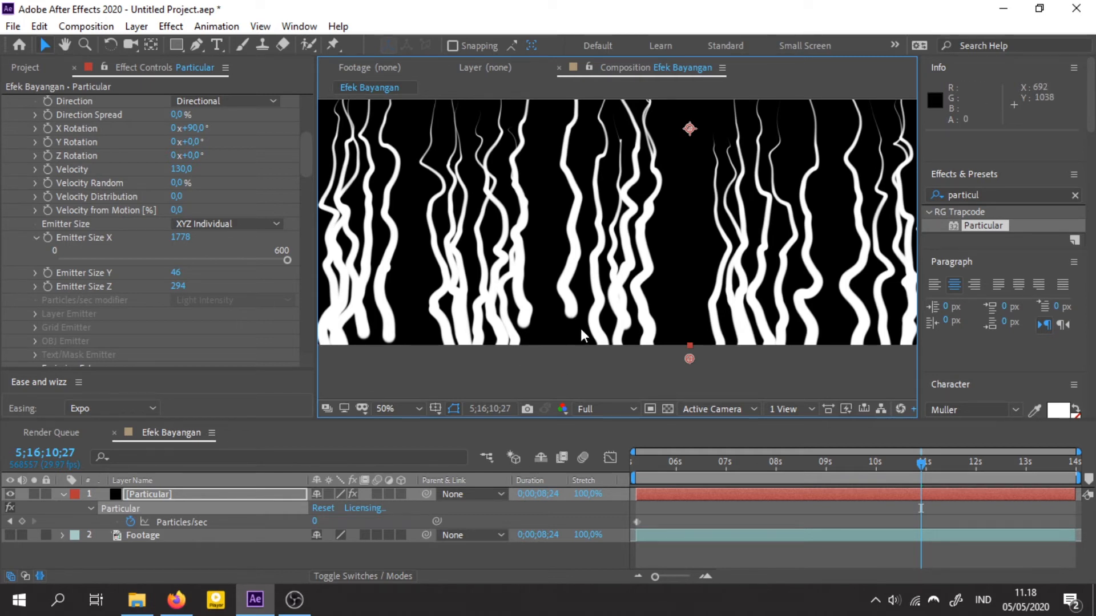
Try a Life of 30 seconds for the Aux System and undo the change
drag(308, 159, 307, 267)
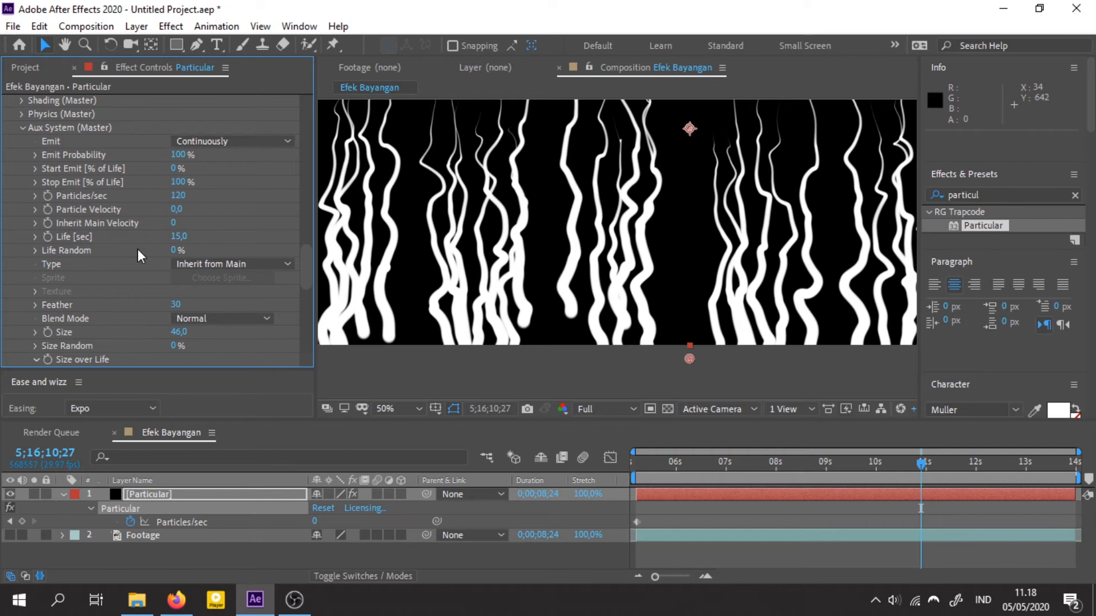
text(30)
key(Return)
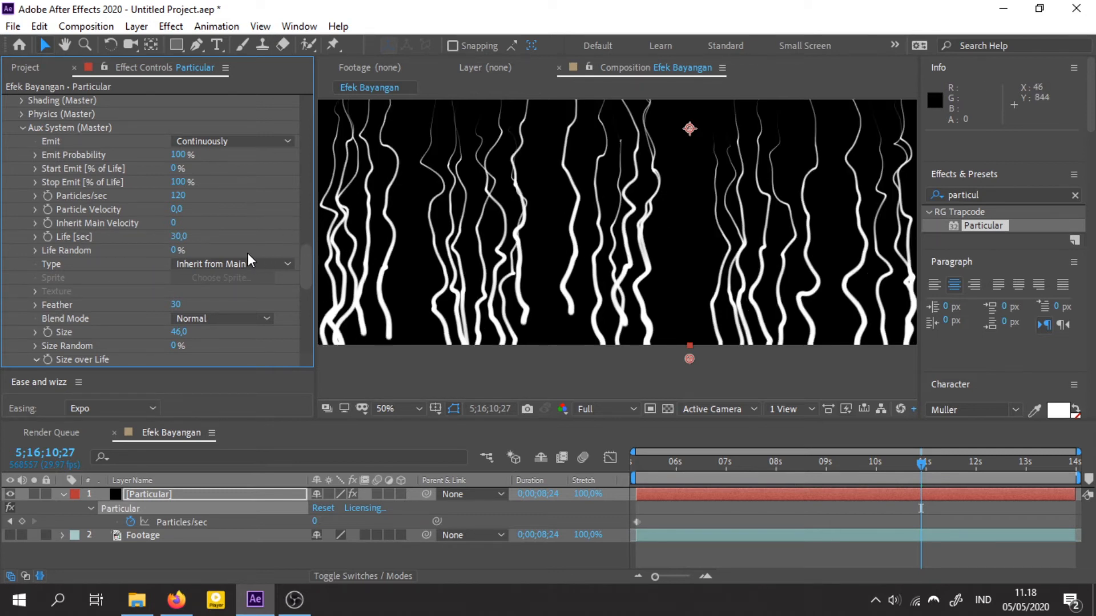
key(ctrl+z)
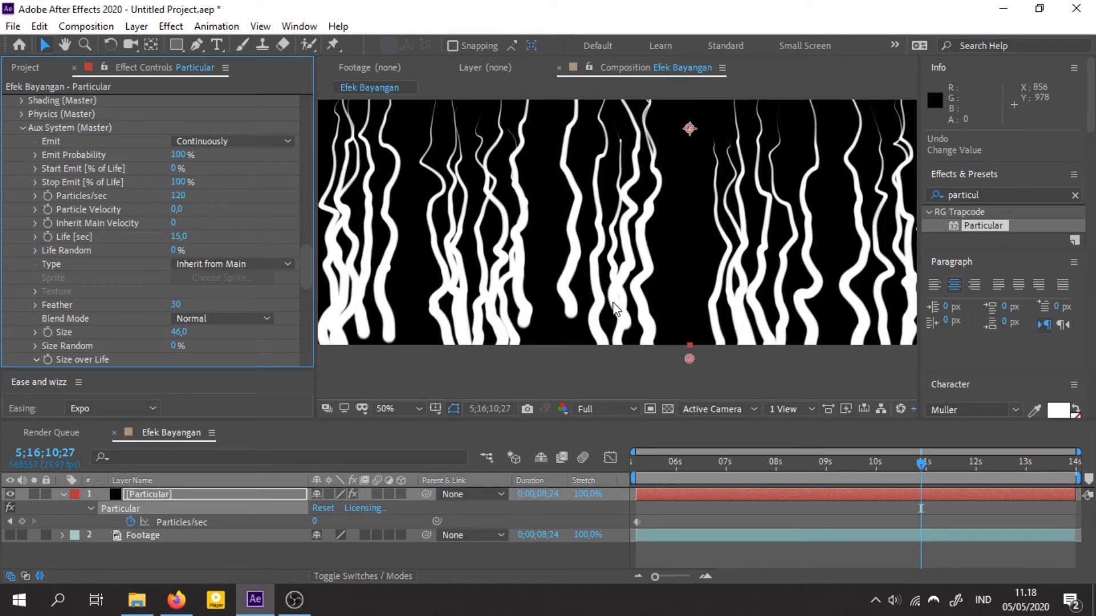
Lower the emitter's Y Position to 1211 so the trail bases sit below the frame, and scrub through the result
scroll(113, 184, up, 15)
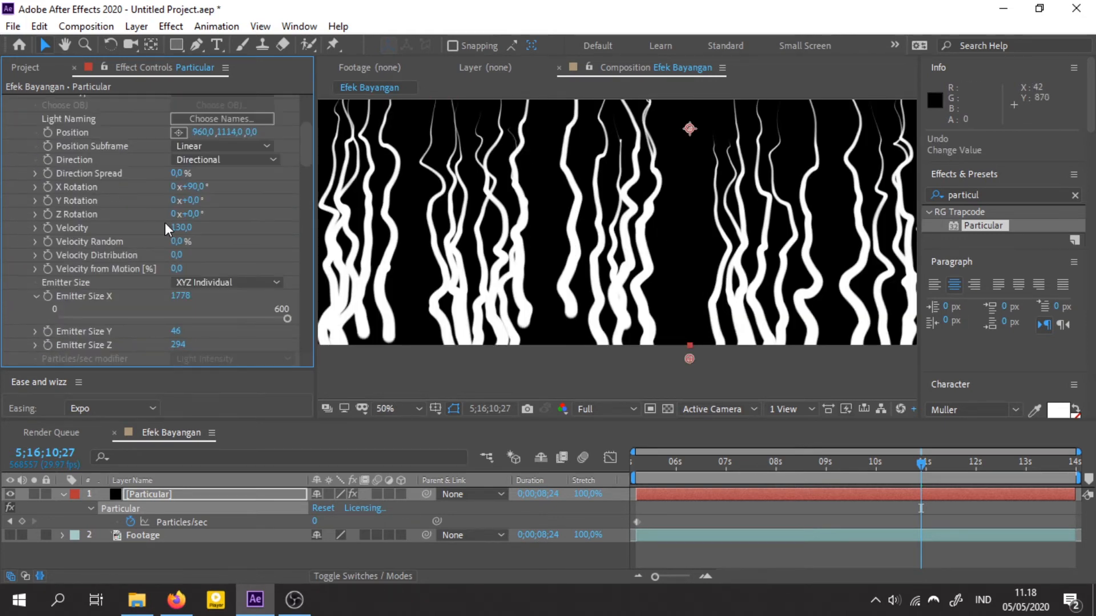
scroll(165, 228, up, 4)
drag(239, 240, 312, 249)
scroll(705, 287, down, 2)
drag(689, 282, 671, 288)
drag(680, 465, 969, 464)
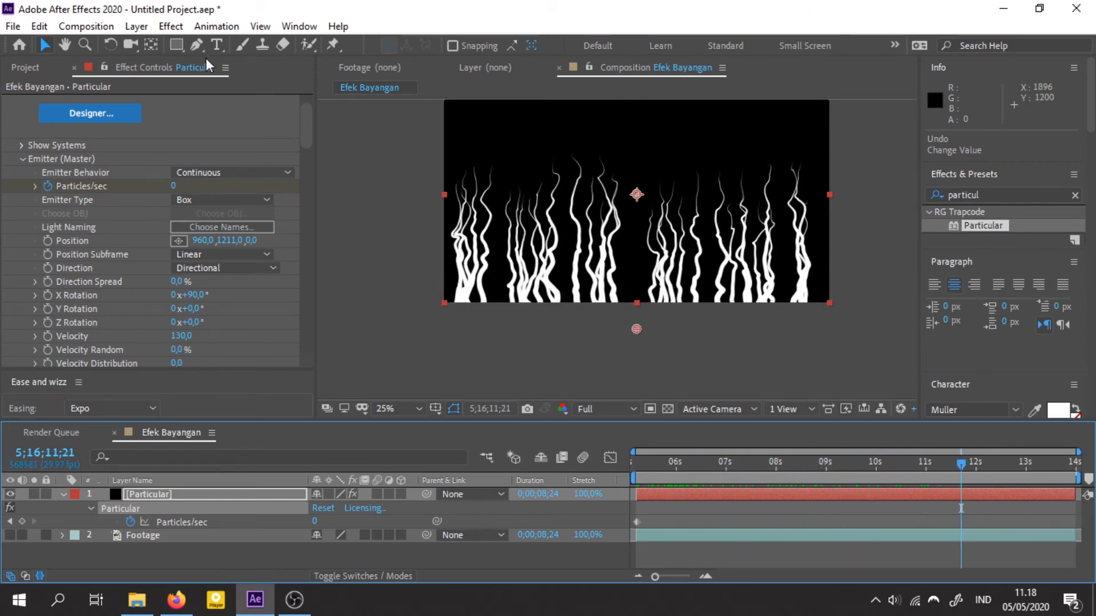
Pre-compose the Particular layer as "Efek_Akar", moving all attributes into the new composition
click(170, 493)
right_click(169, 494)
click(161, 495)
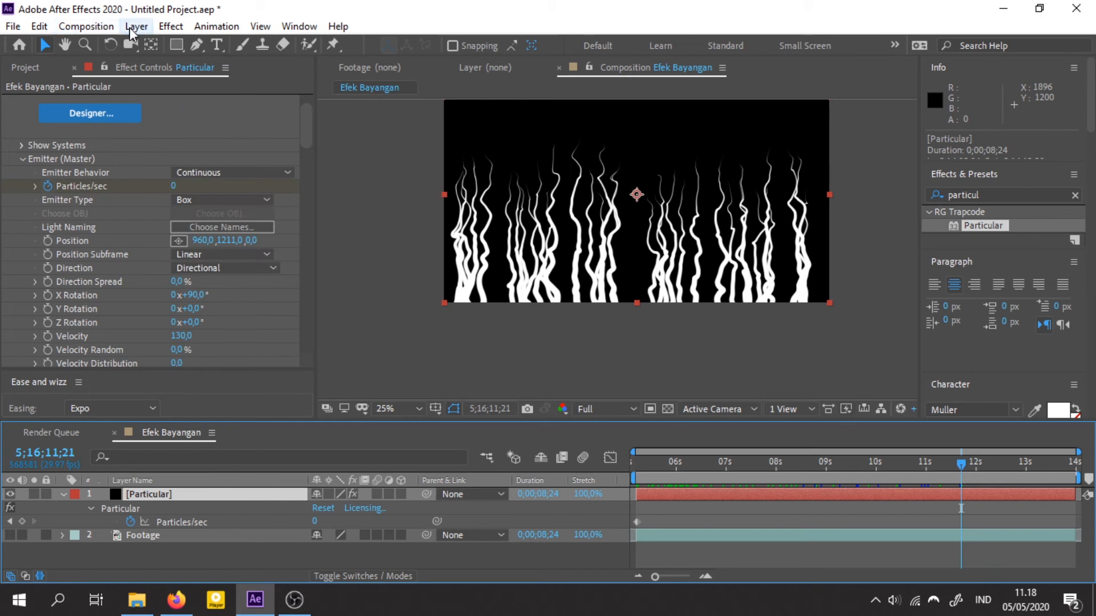
click(135, 27)
click(292, 562)
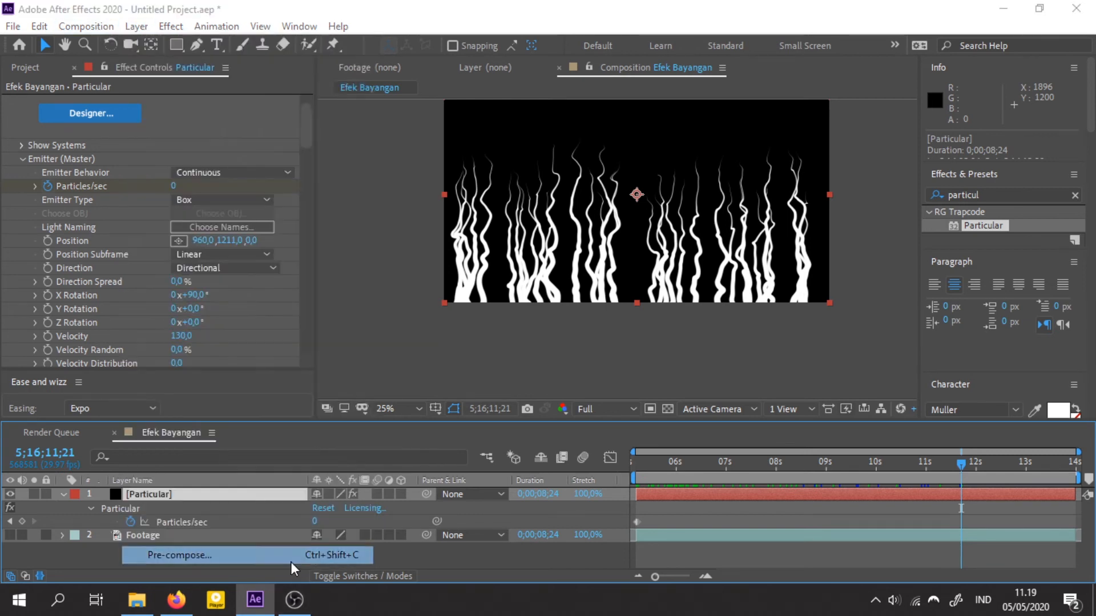
text(Akar)
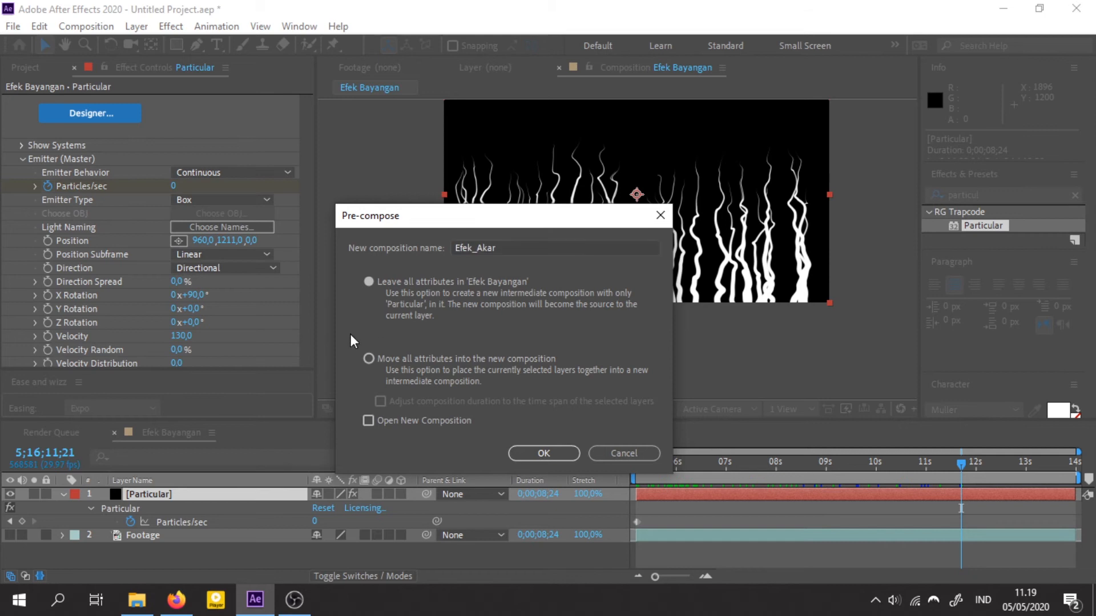
click(369, 358)
click(562, 453)
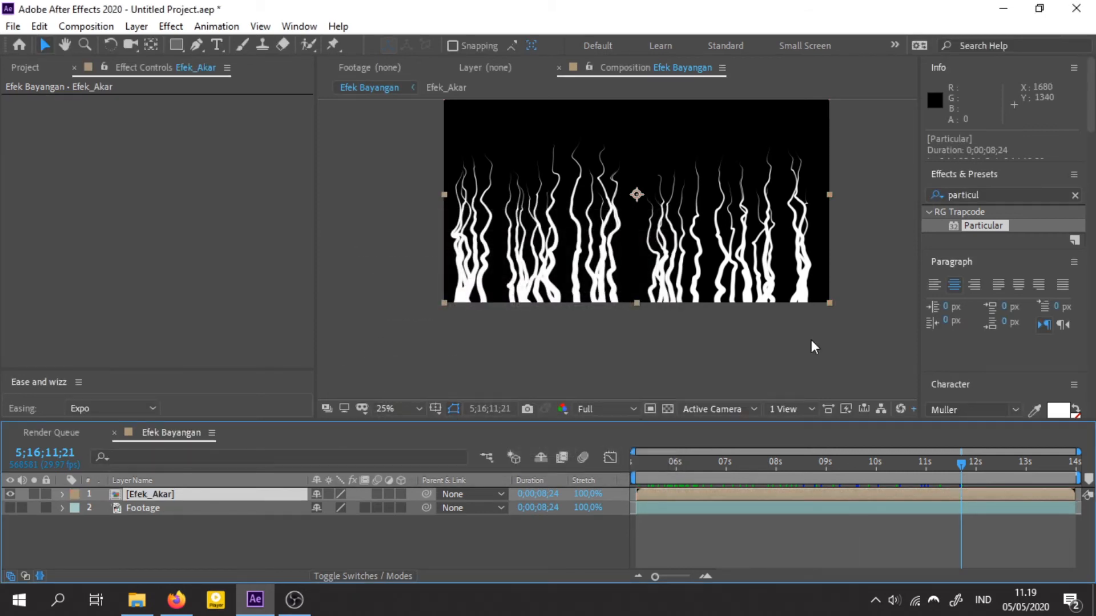
Turn on the Footage layer's visibility and inspect the tendrils over the video
click(16, 516)
click(10, 507)
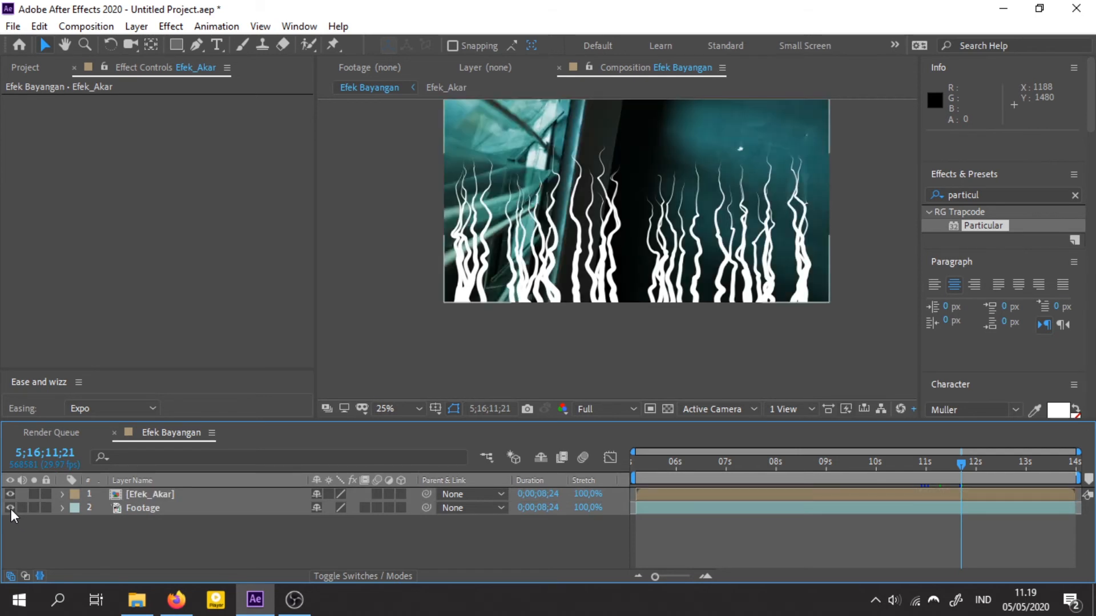
key(h)
scroll(614, 269, up, 2)
key(v)
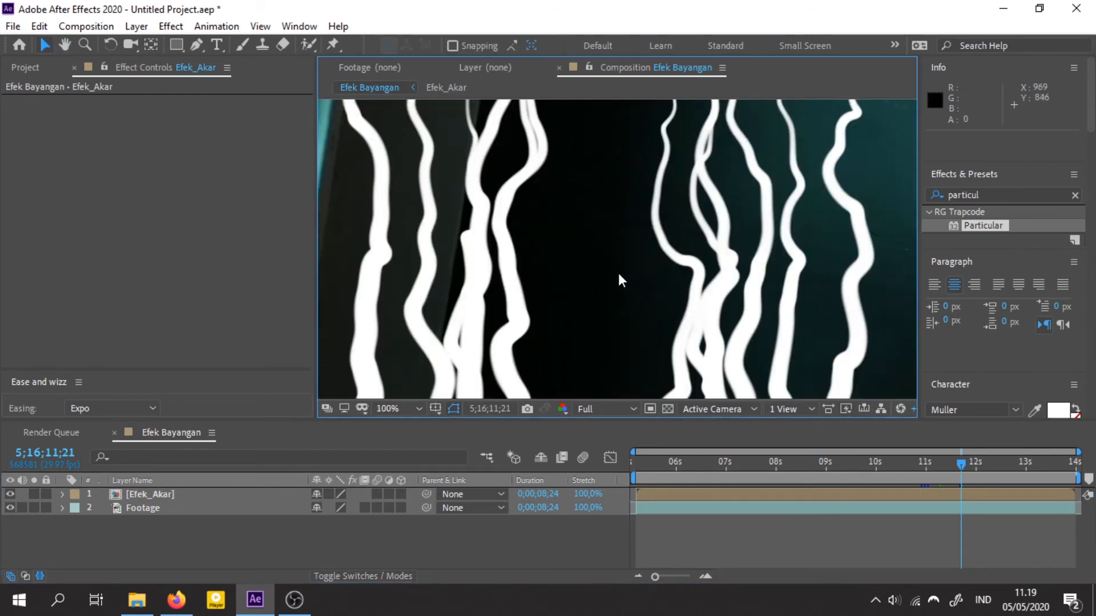
scroll(618, 273, down, 1)
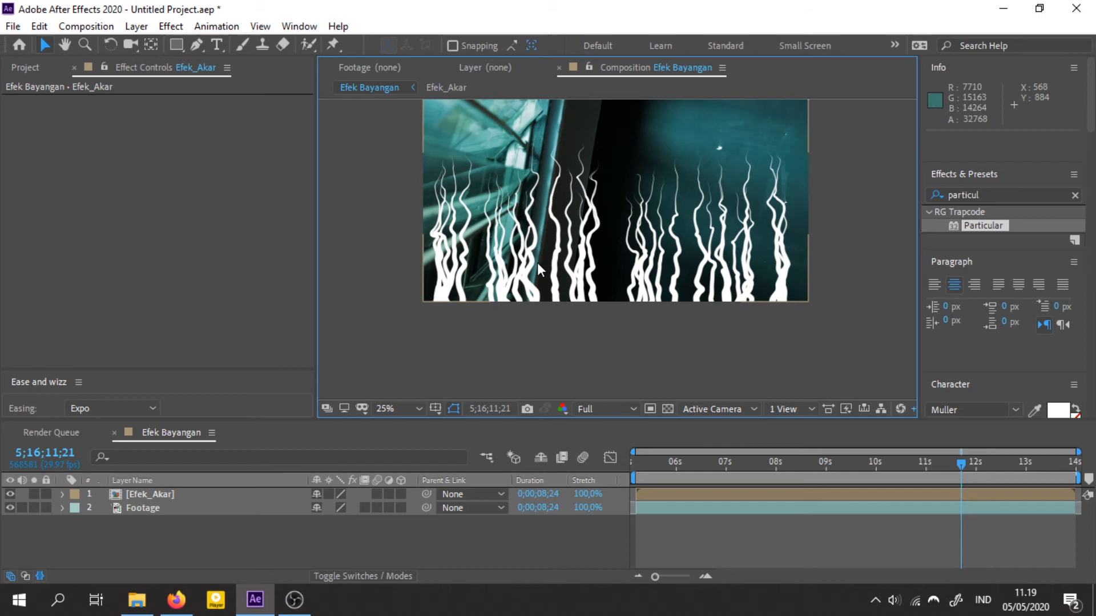
Hide the Efek_Akar layer and apply the 3D Camera Tracker effect to the Footage layer
click(140, 494)
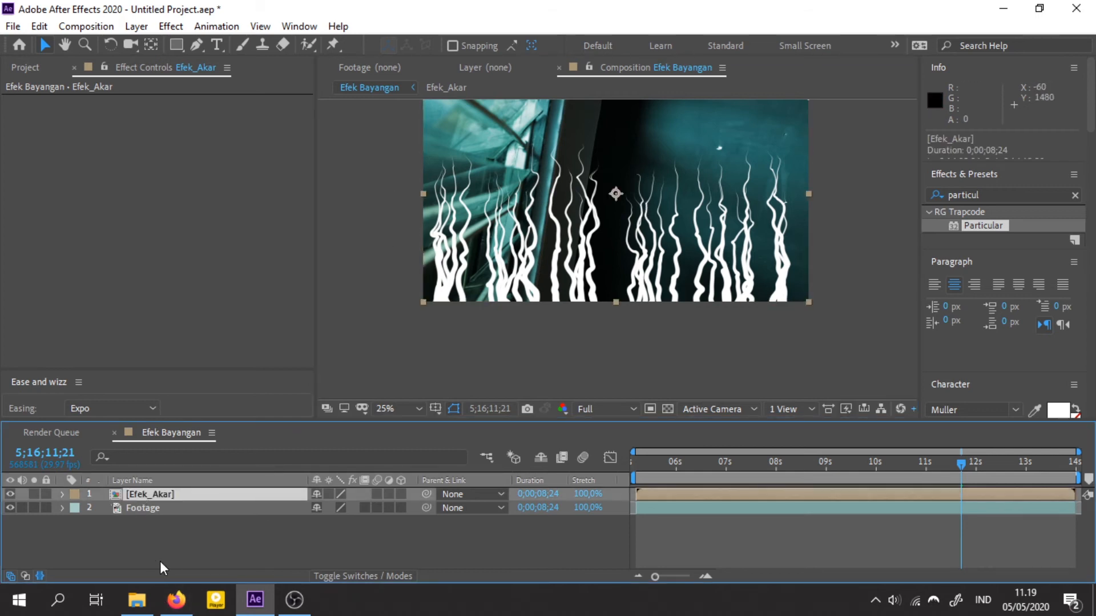
click(10, 494)
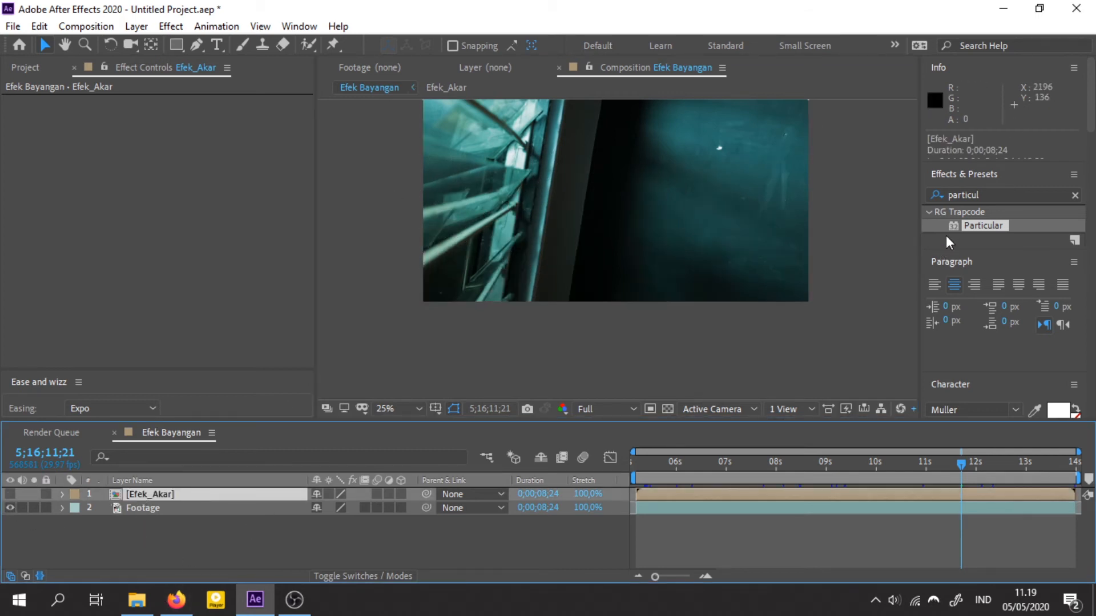
click(989, 195)
text(3d came)
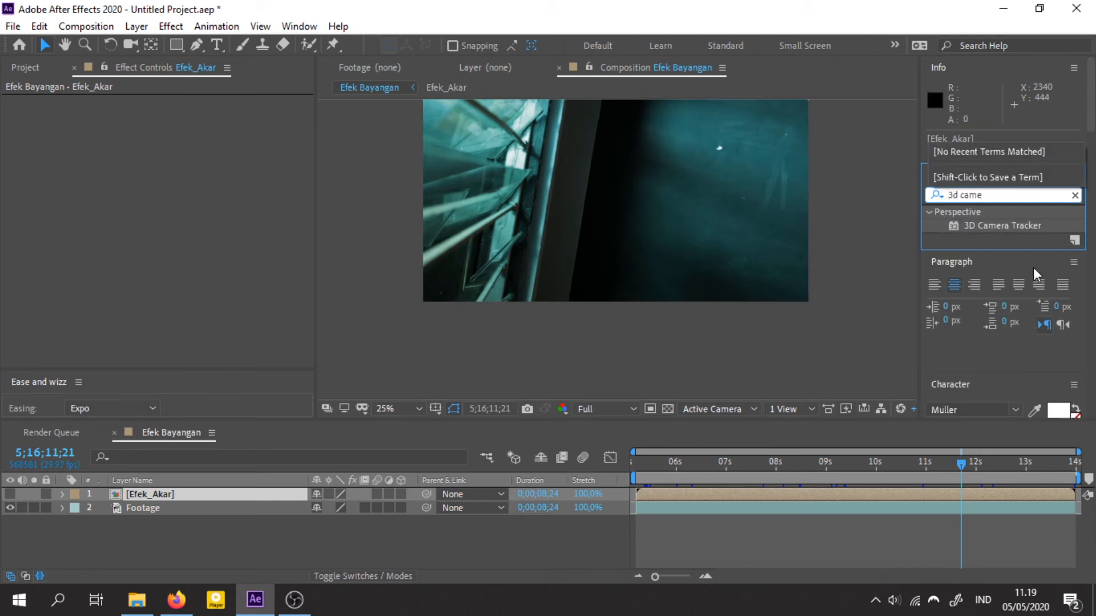
drag(1002, 225, 542, 171)
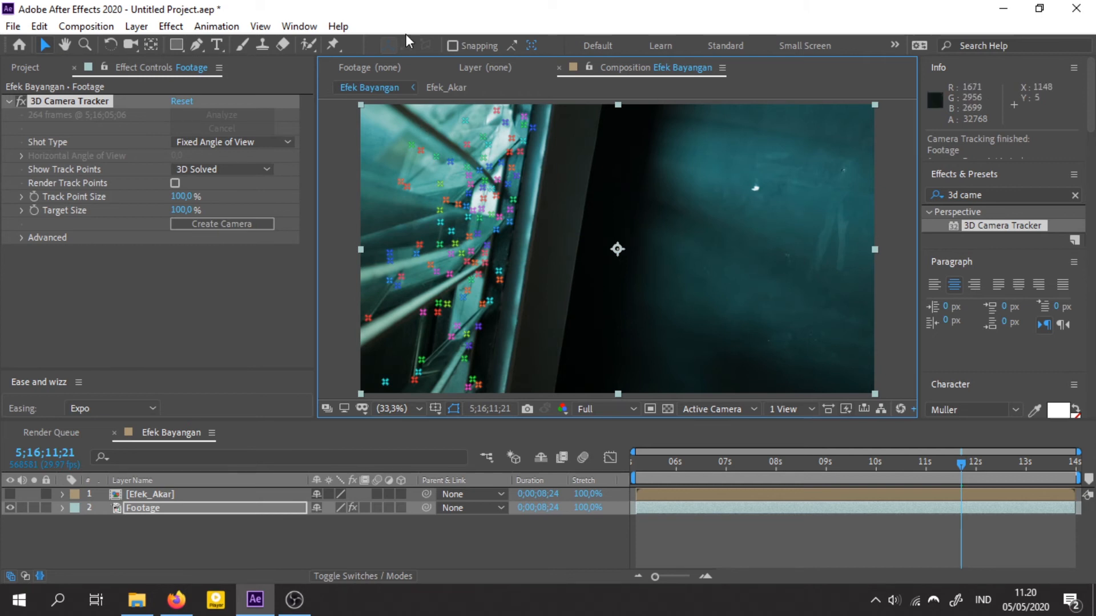
Set the 3D Camera Tracker's Show Track Points to 2D Source and Track Point Size to 664%, and select the wall's track points
click(250, 169)
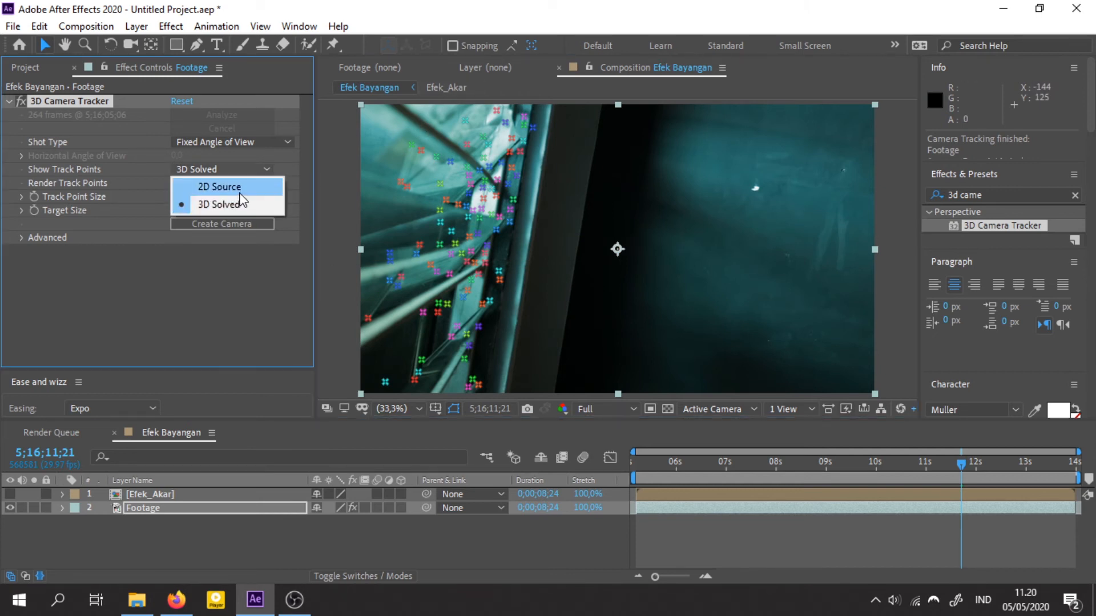
click(234, 187)
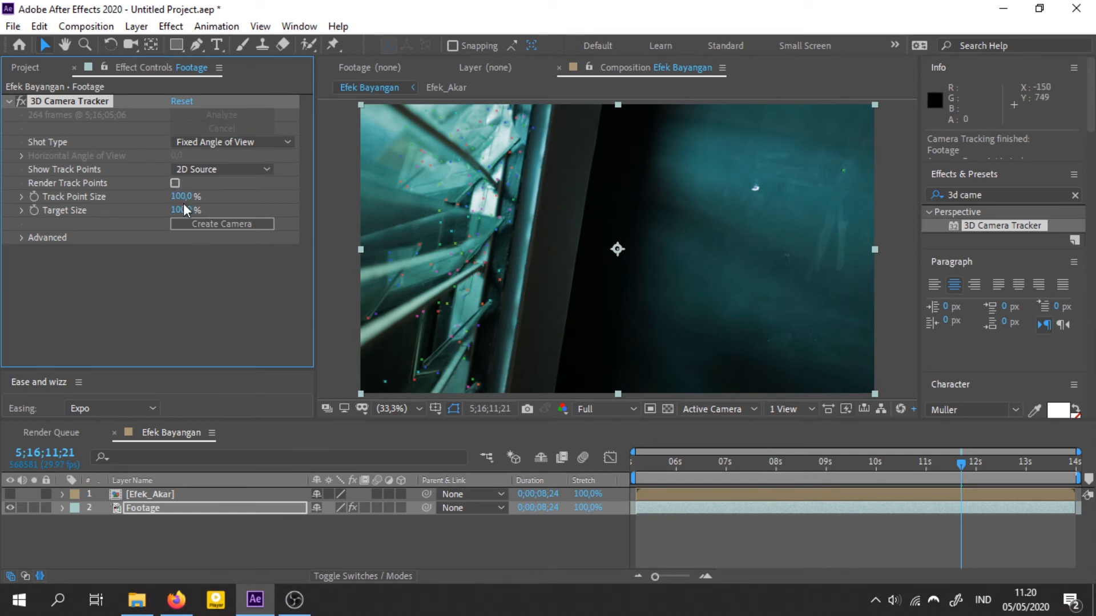
drag(199, 198, 712, 284)
mouse_move(751, 153)
mouse_down()
mouse_move(739, 184)
mouse_move(767, 206)
mouse_move(840, 180)
mouse_move(813, 147)
mouse_move(759, 137)
mouse_move(862, 154)
mouse_up()
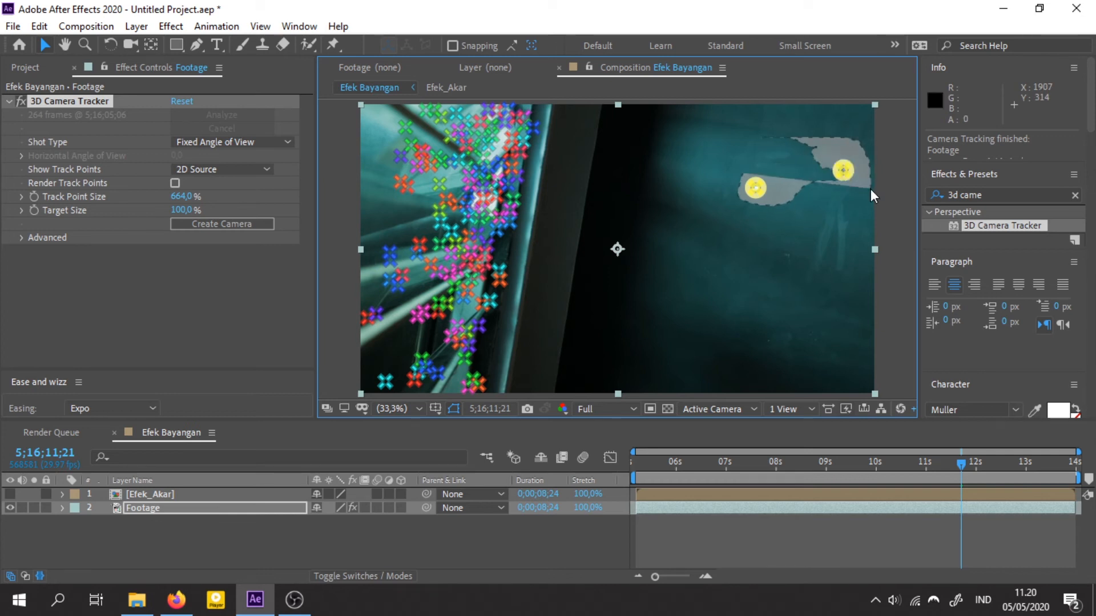
Create a camera from the 3D Camera Tracker effect on the Footage layer
click(117, 279)
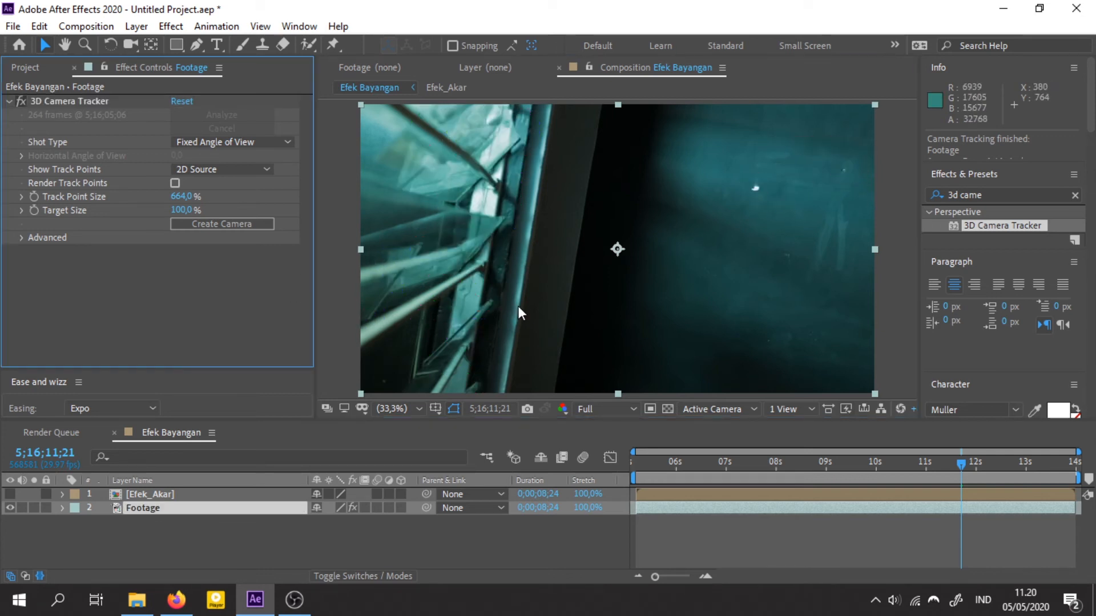
click(64, 101)
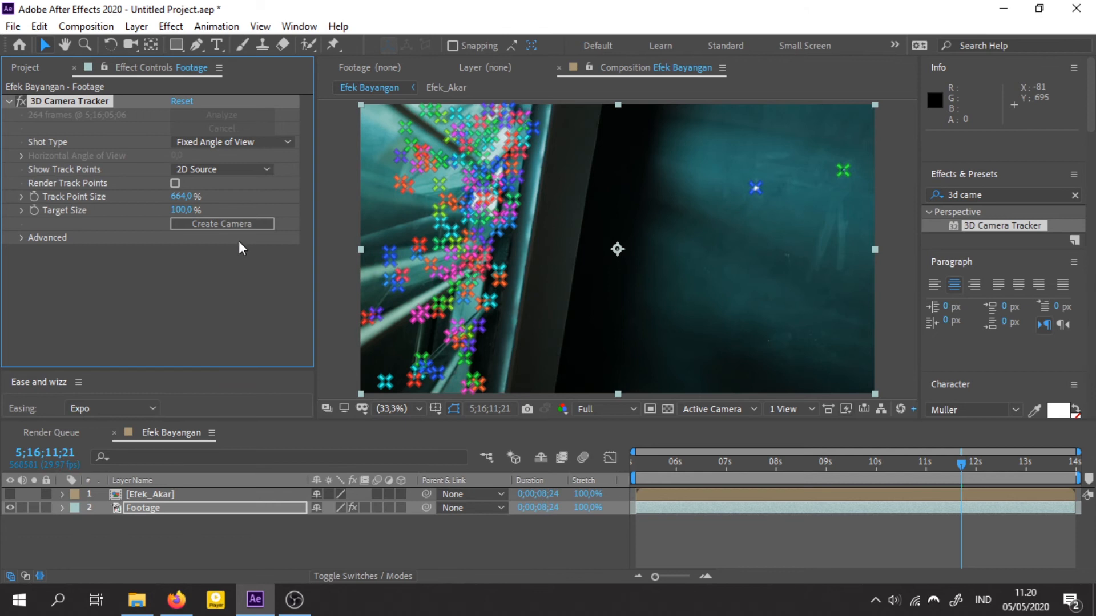
click(228, 224)
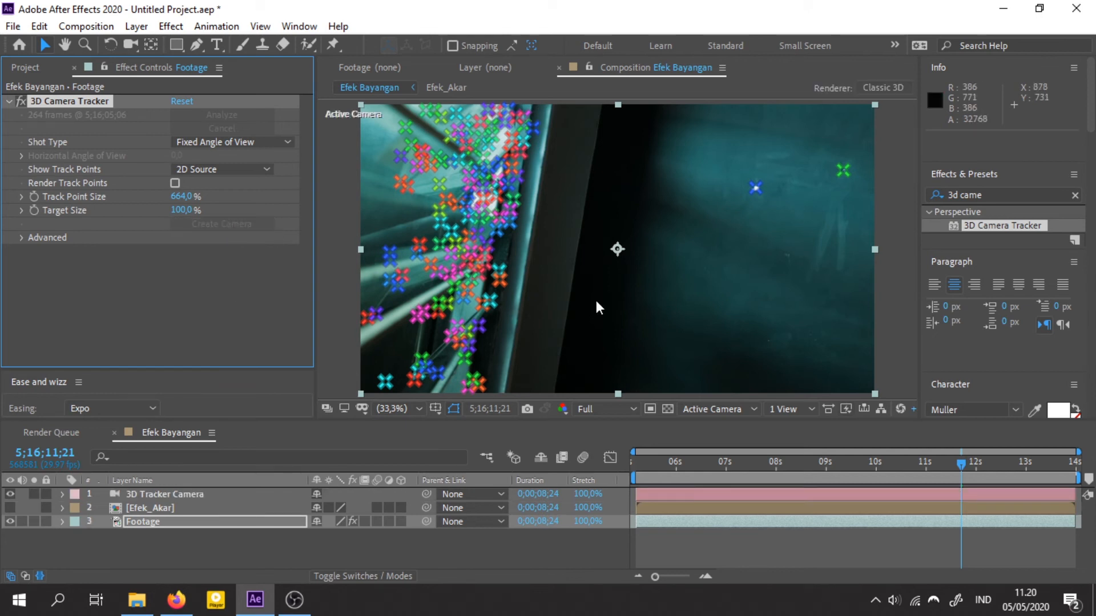
Turn the Efek_Akar layer's visibility back on, make it a 3D layer, and scrub to check how it follows the camera
click(150, 495)
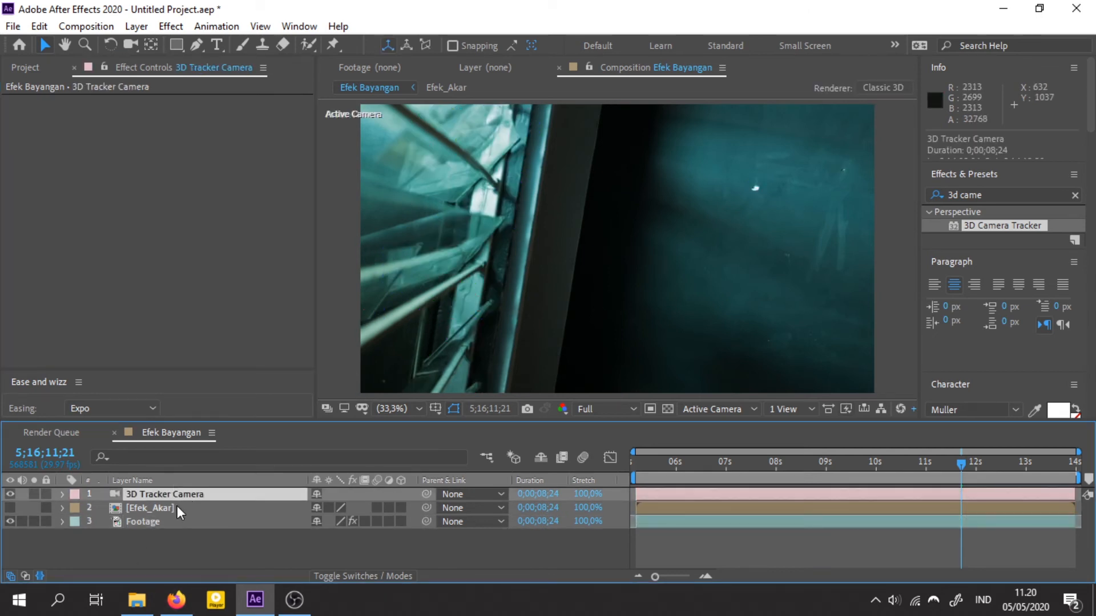
click(174, 507)
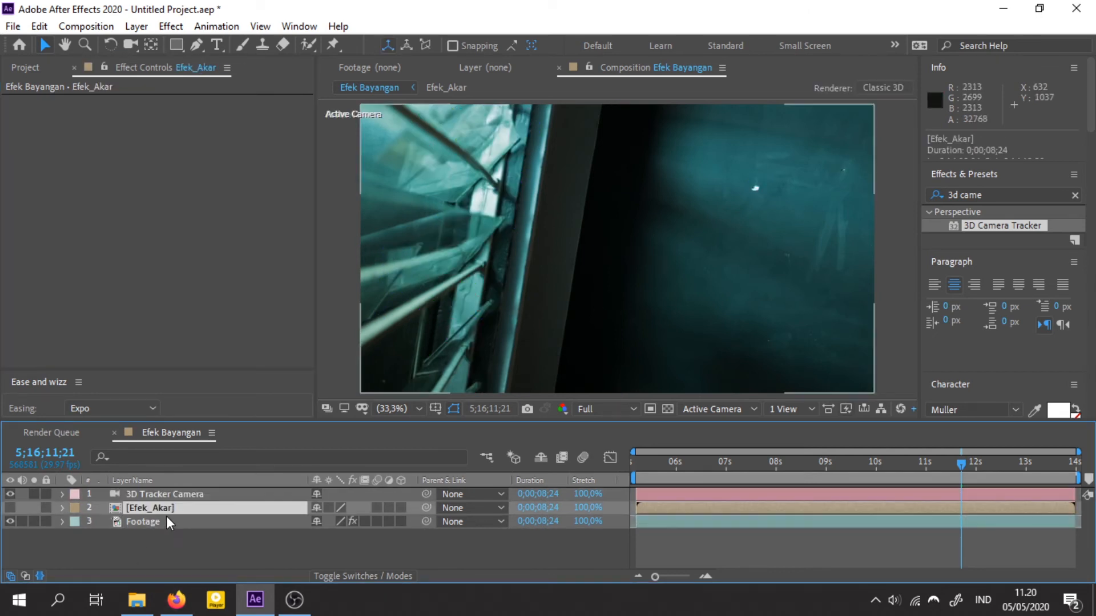
click(10, 507)
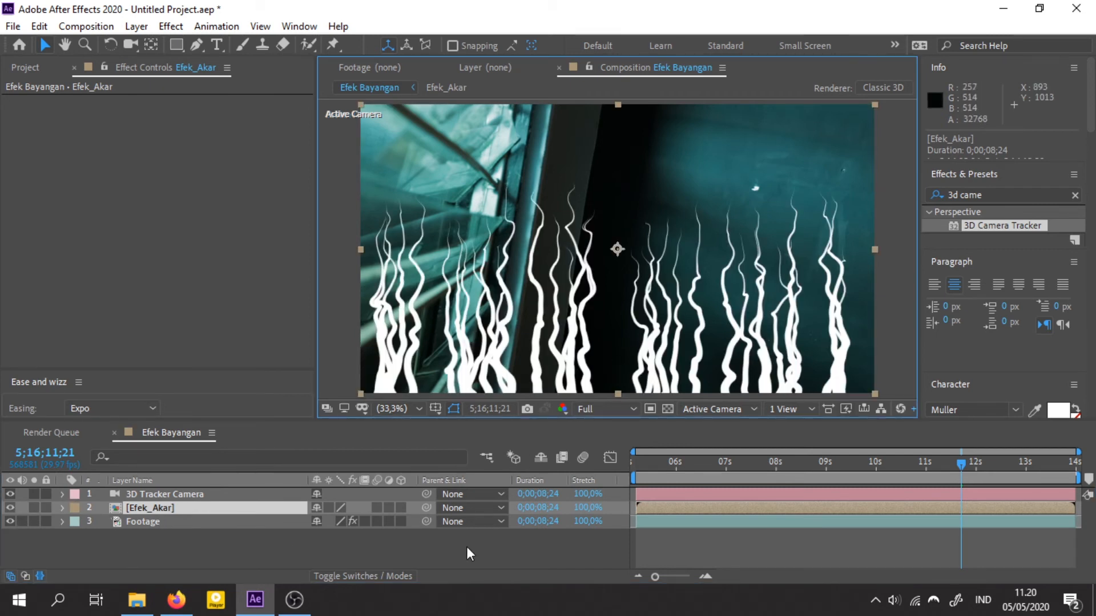
click(400, 508)
drag(650, 465, 1011, 472)
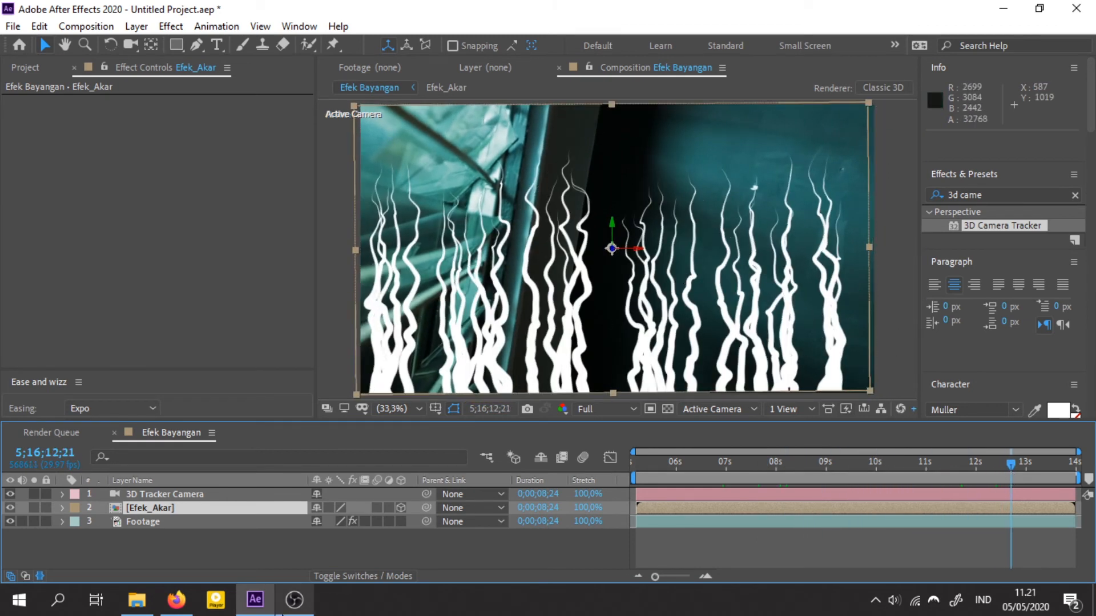
Set the Efek_Akar layer's Z Rotation to 100° and move it so the tendrils extend from the dark edge across the wall
key(r)
click(346, 554)
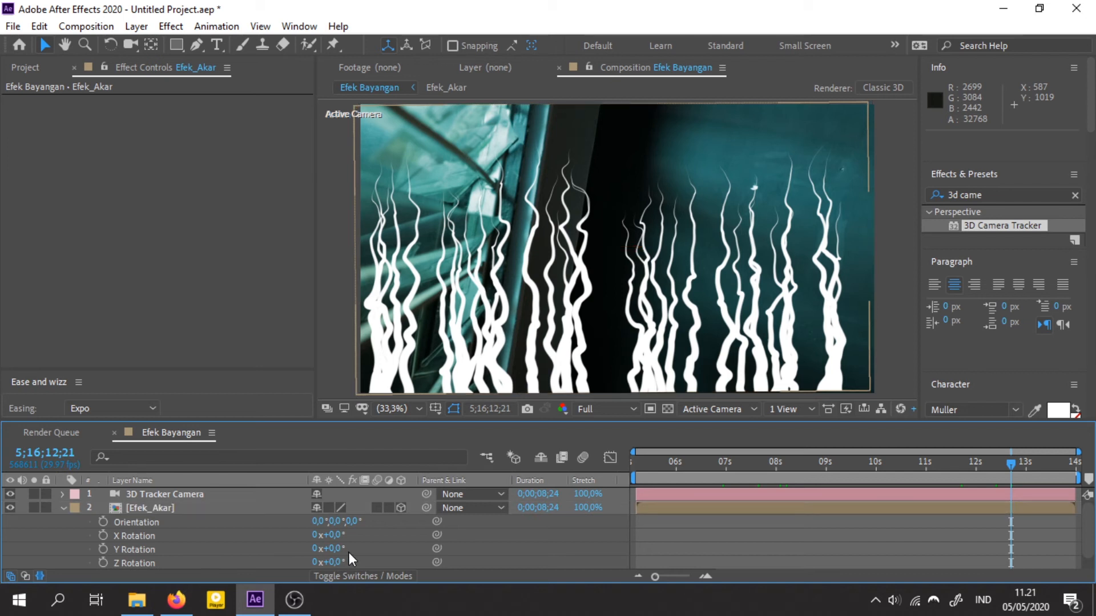
drag(333, 565, 421, 564)
drag(537, 284, 661, 306)
Scale down and reposition the Efek_Akar layer to fit along the dark edge of the wall, and set its Z Rotation to 99.8°
key(comma)
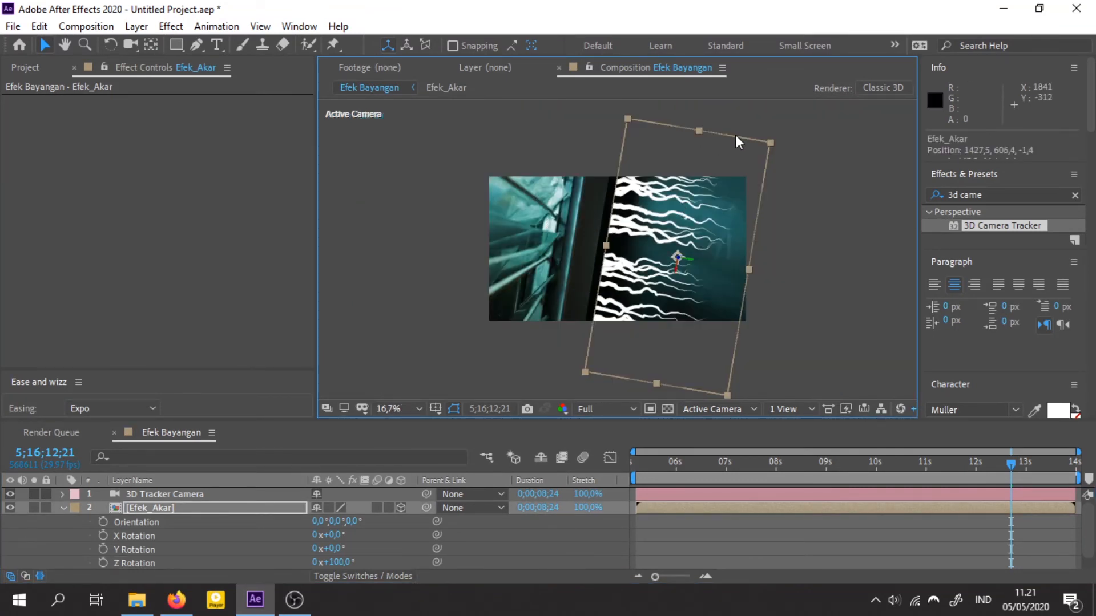
drag(768, 142, 745, 179)
scroll(744, 244, up, 2)
drag(699, 216, 659, 224)
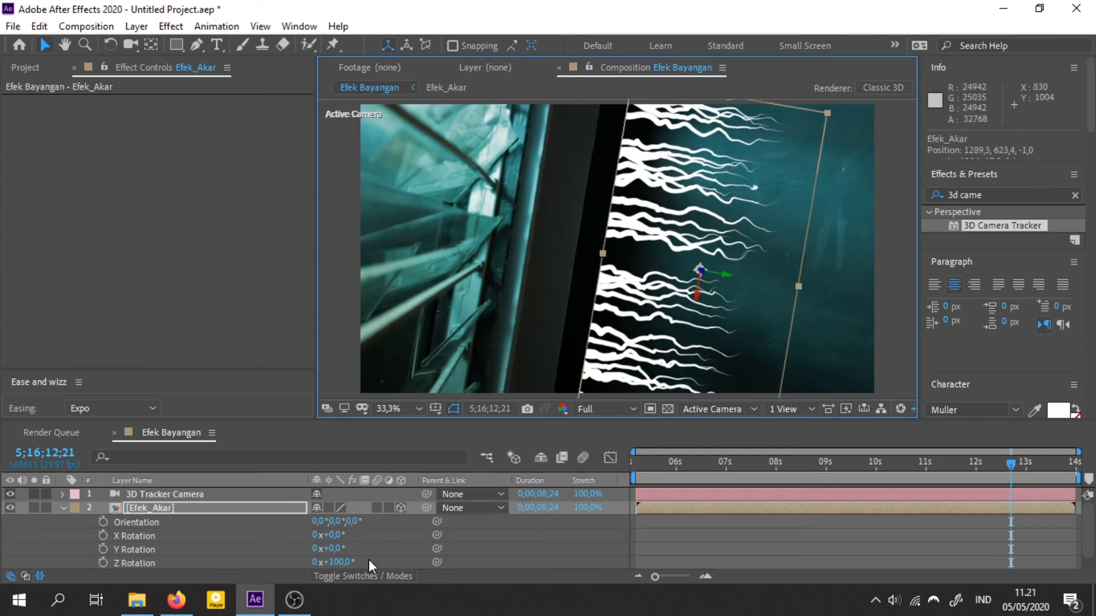
drag(340, 559, 339, 559)
click(964, 539)
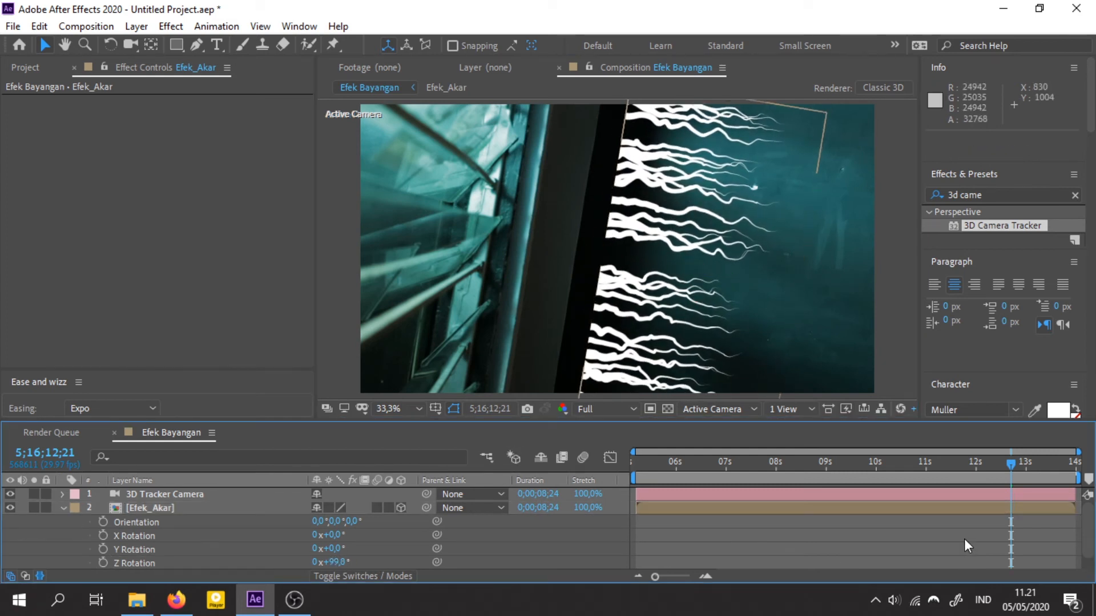
Set the composition preview resolution to Half and scrub through the timeline to check the tendrils against the footage
drag(896, 475, 812, 482)
click(612, 414)
click(622, 467)
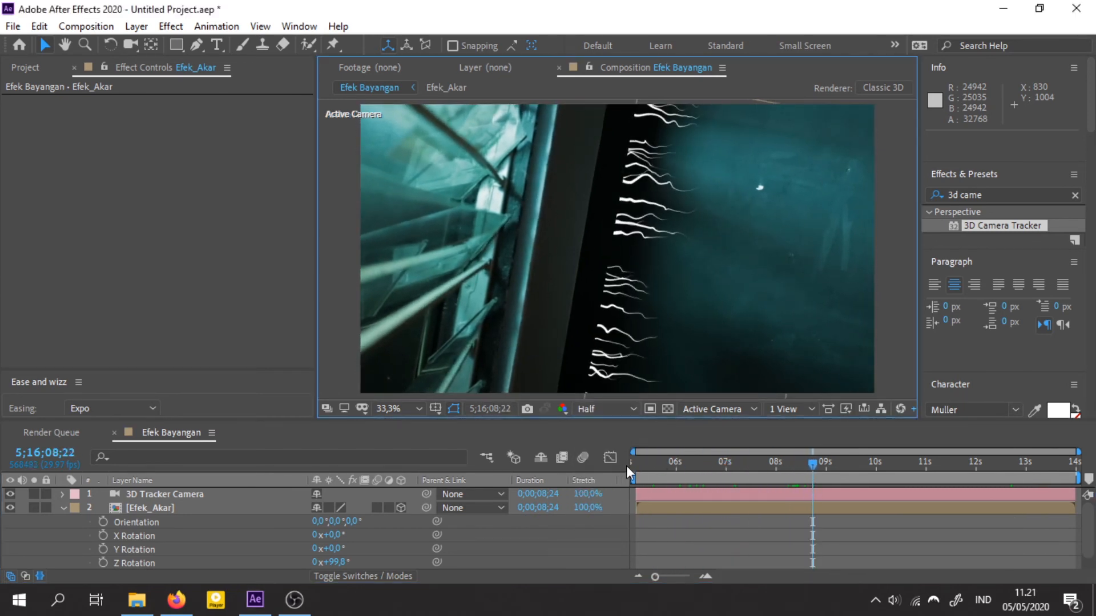
click(773, 501)
drag(754, 464, 1067, 510)
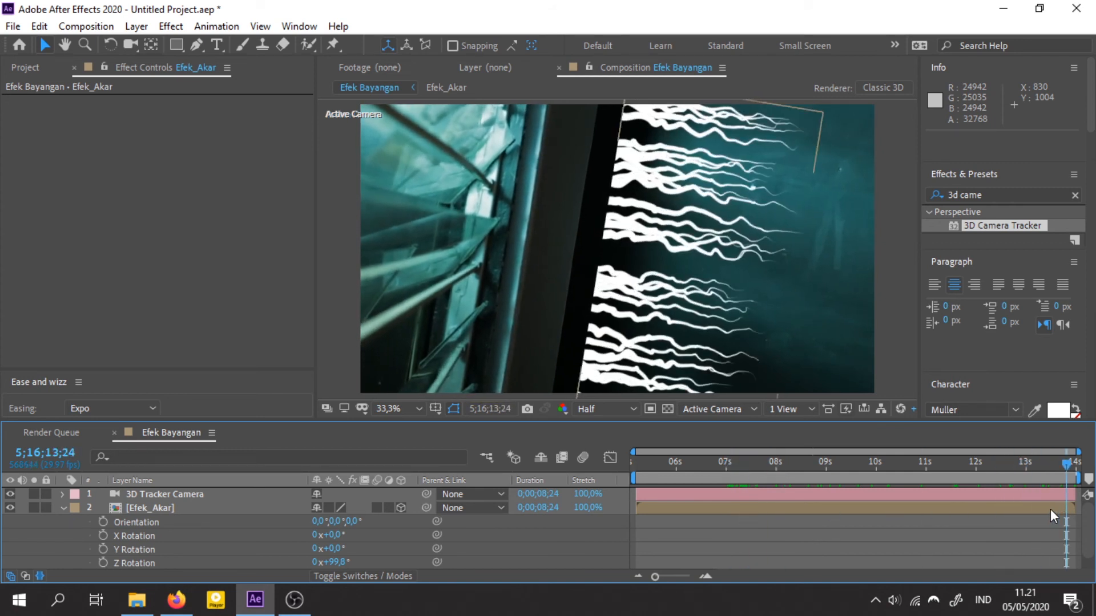
Pre-compose the 3D Tracker Camera and Efek_Akar layers as "Efek Akar + Camera Tracking", and scrub through the result
click(63, 508)
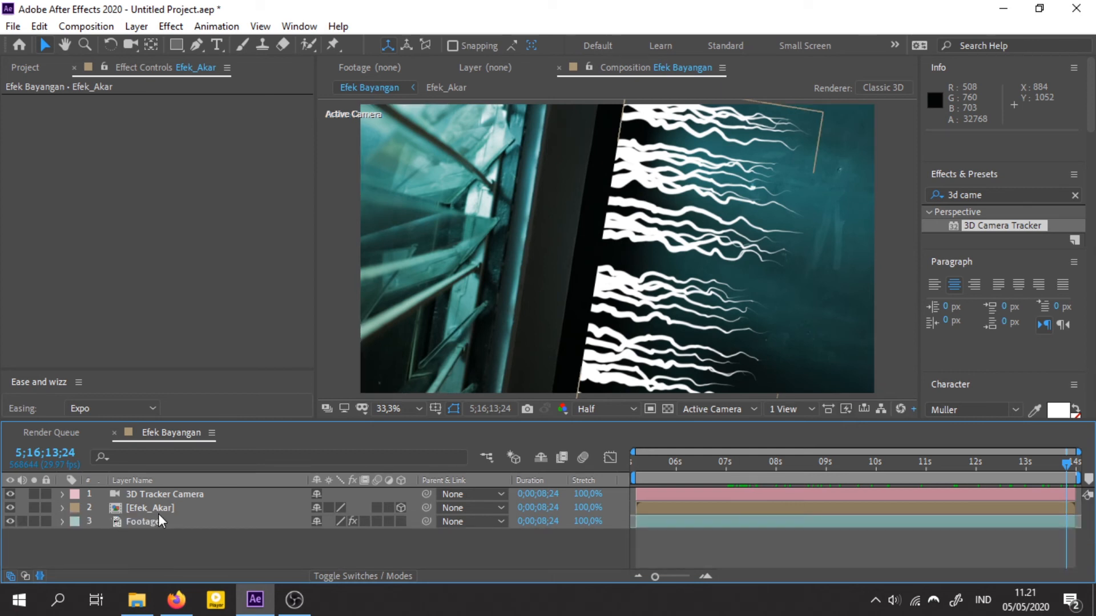
click(177, 508)
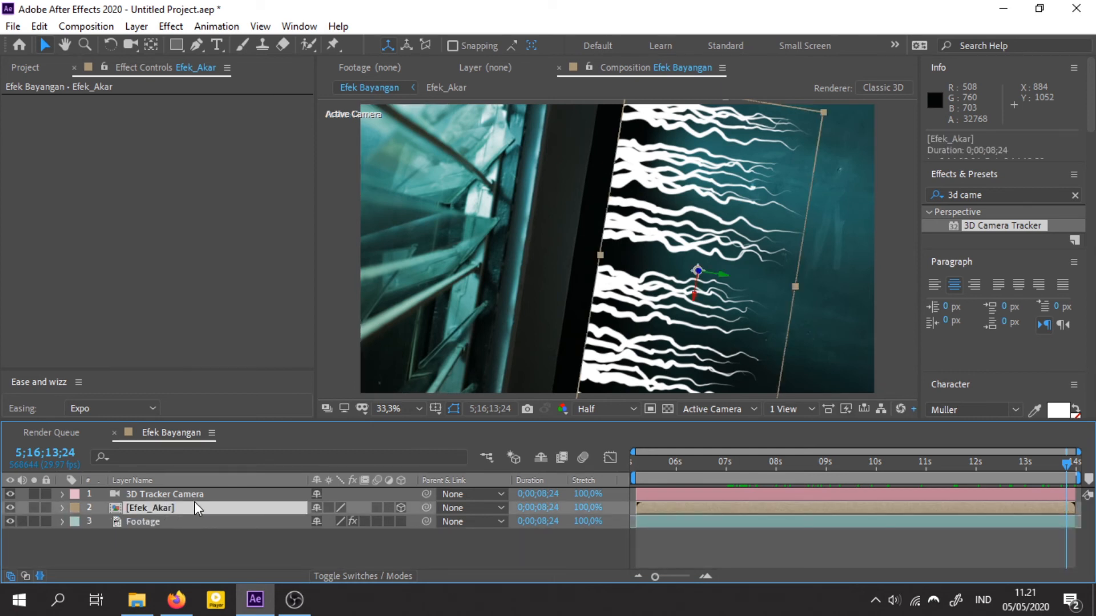
shift+click(197, 495)
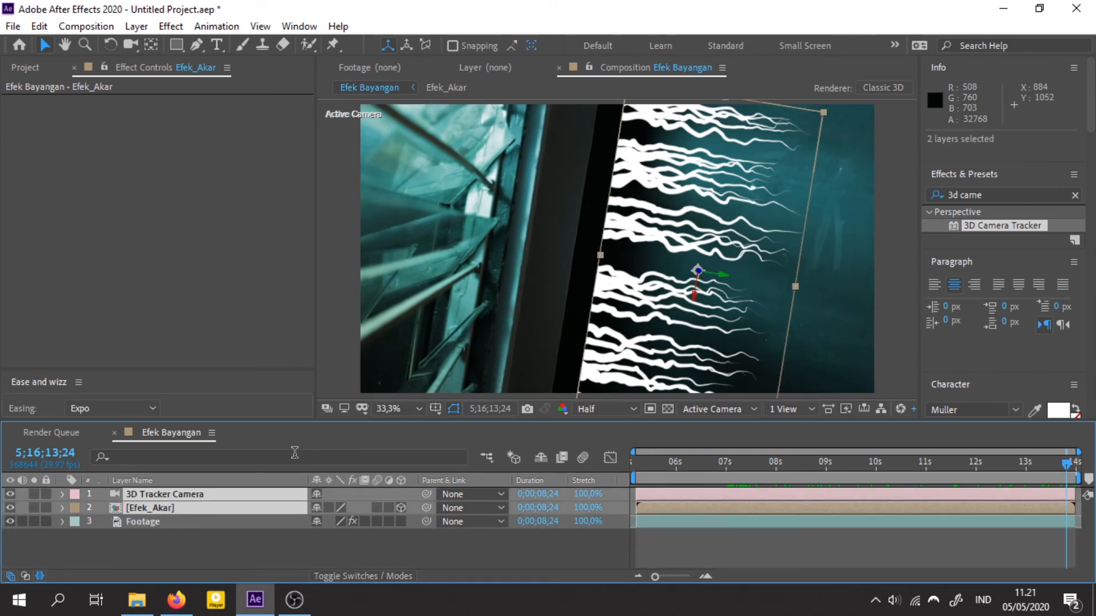
key(ctrl+shift+c)
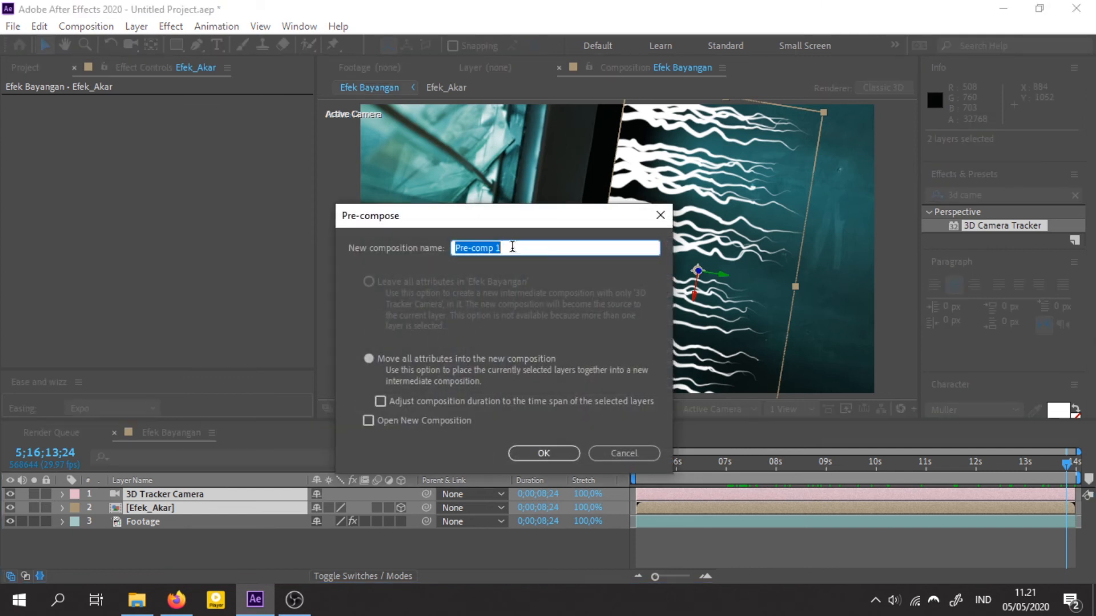
text(E)
text(fek Akar + Camera Trackin)
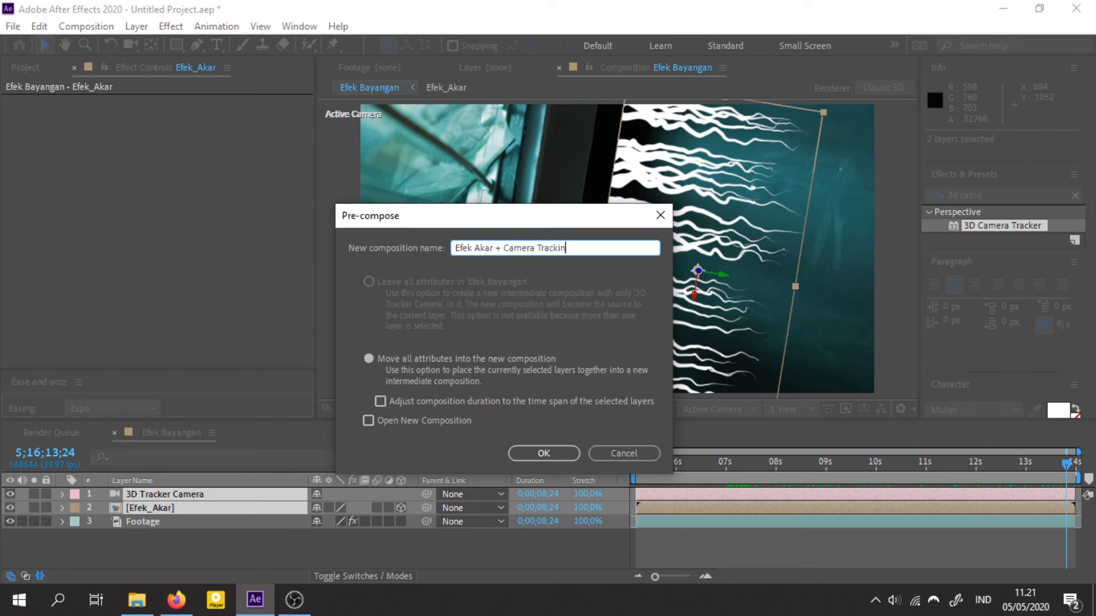
text(g)
key(Return)
click(721, 473)
drag(721, 473, 1018, 489)
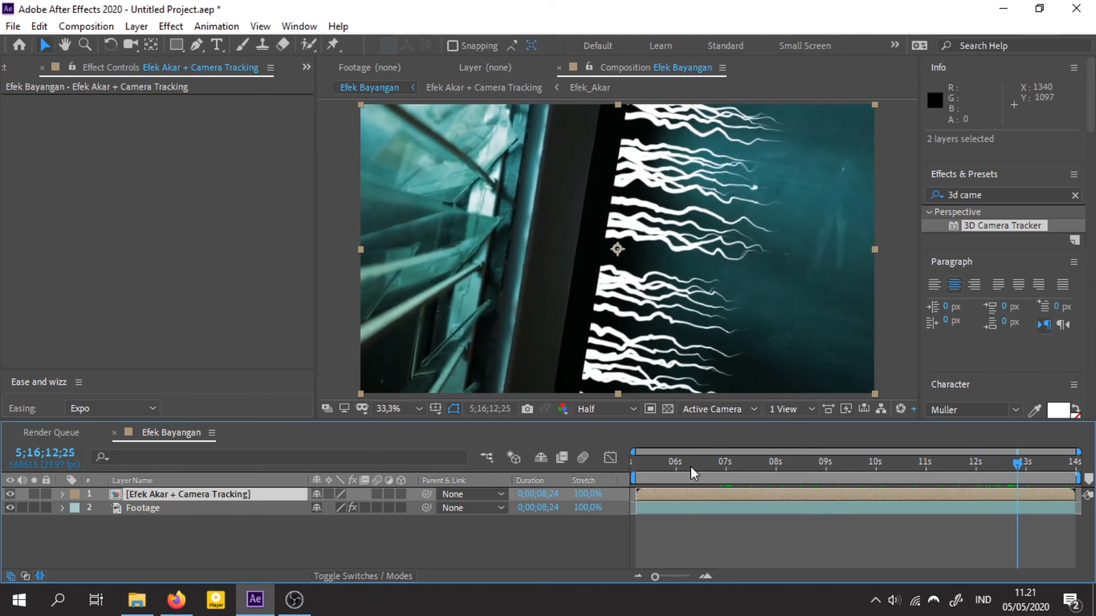
Hide the Efek Akar + Camera Tracking layer and add a new adjustment layer directly beneath it, above Footage
click(10, 495)
mouse_move(176, 600)
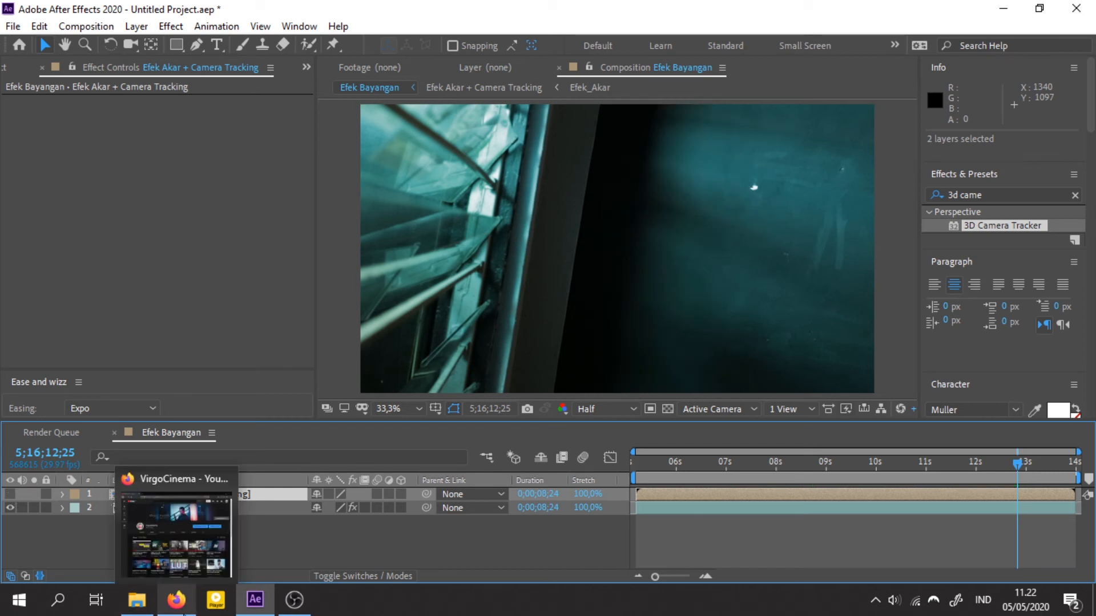
click(136, 26)
mouse_move(165, 45)
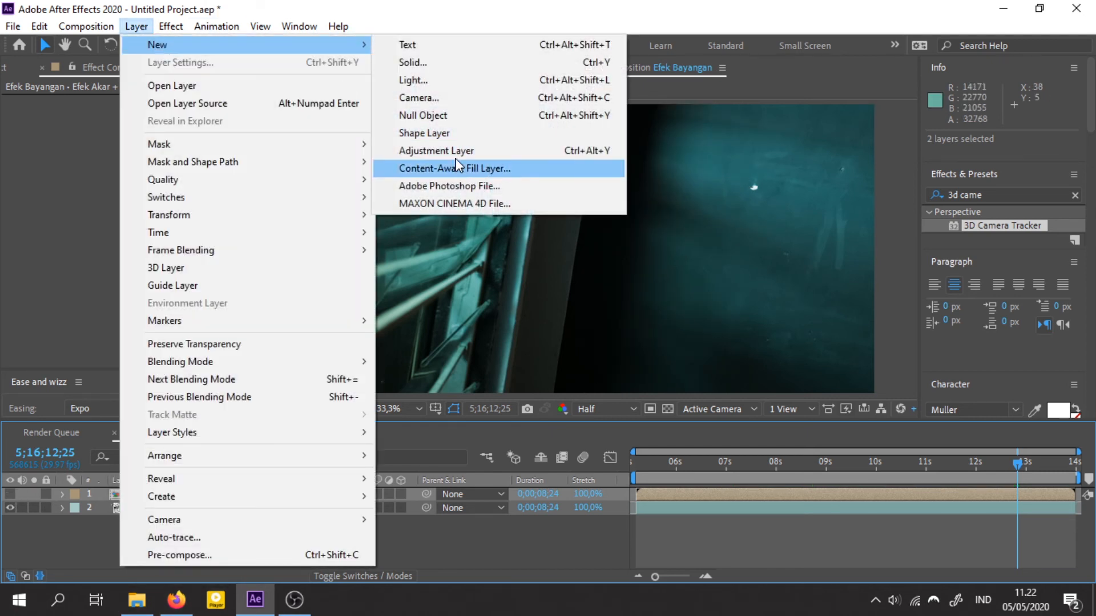
click(454, 151)
drag(200, 495, 195, 514)
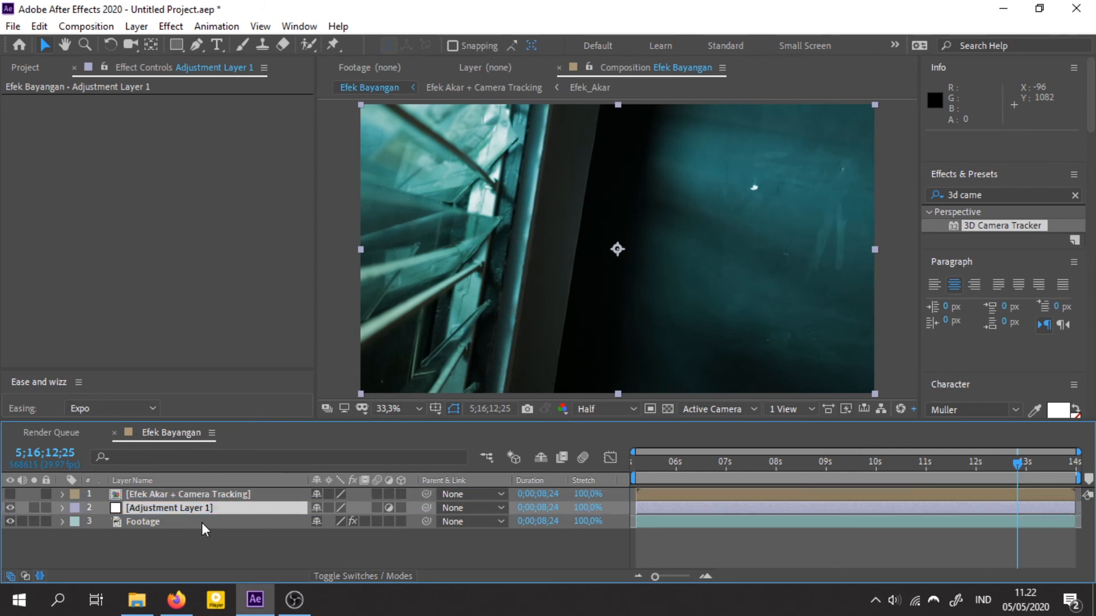
Set the adjustment layer's track matte to Alpha Matte "Efek Akar + Camera Tracking"
click(376, 575)
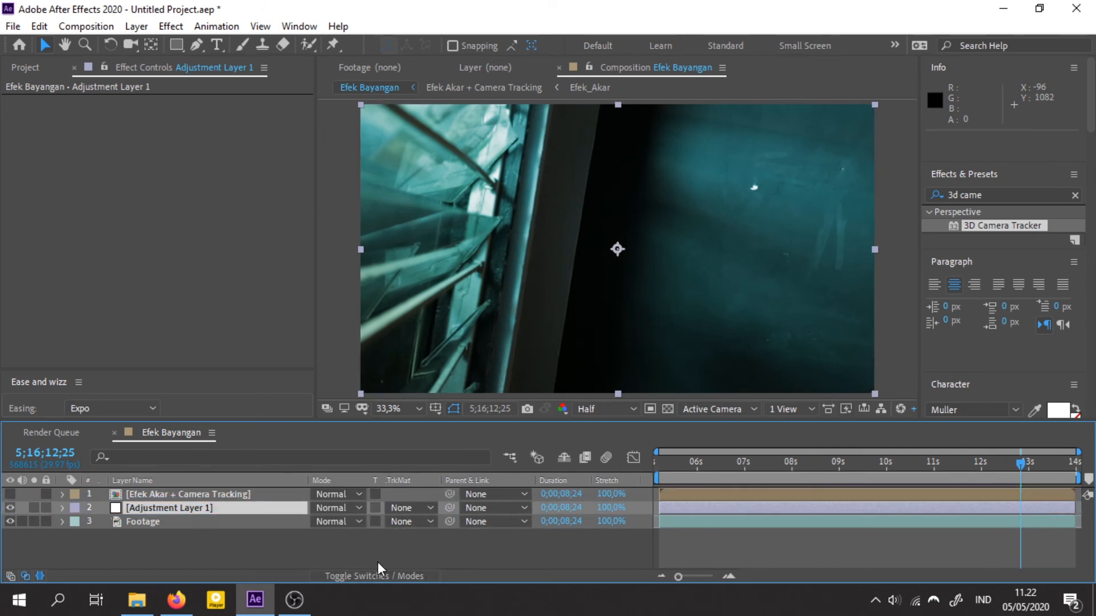
click(423, 508)
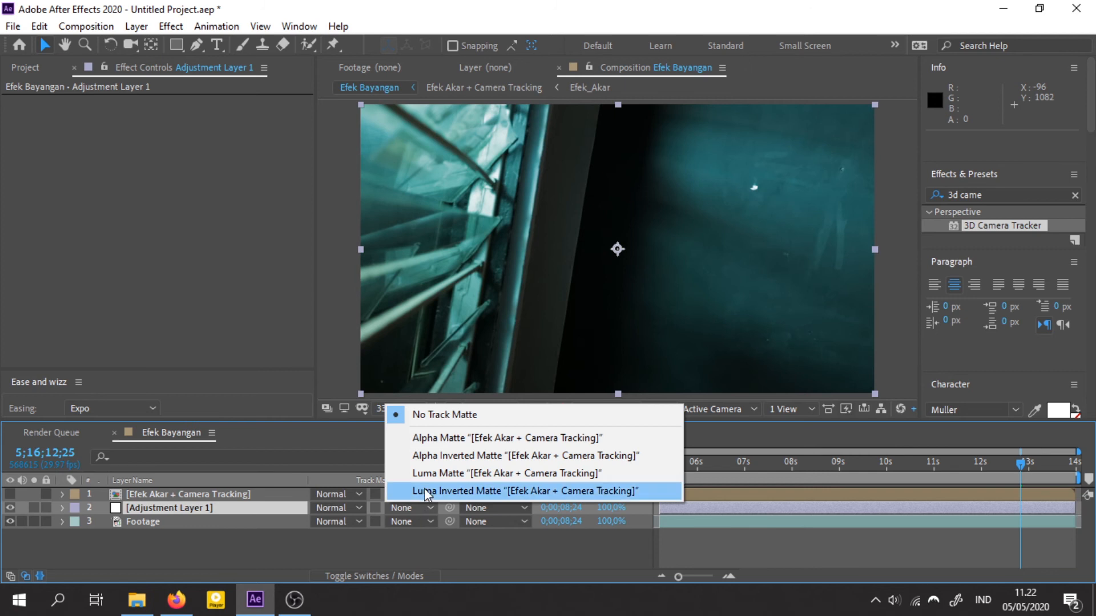
click(546, 439)
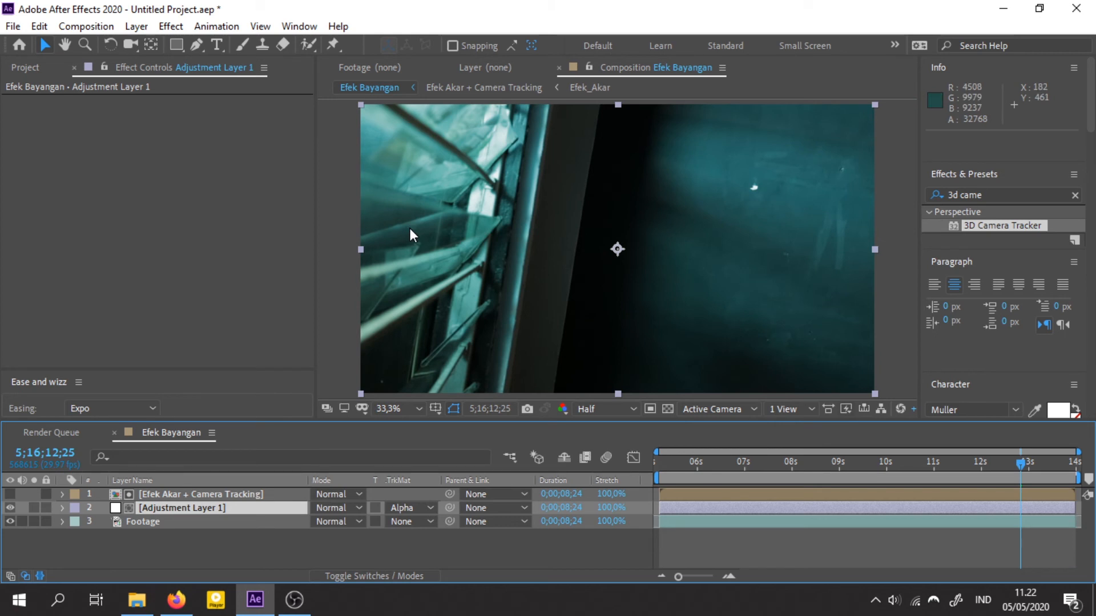
Apply the Curves and Tint effects to the adjustment layer, with Tint placed above Curves
click(1010, 196)
text(curves)
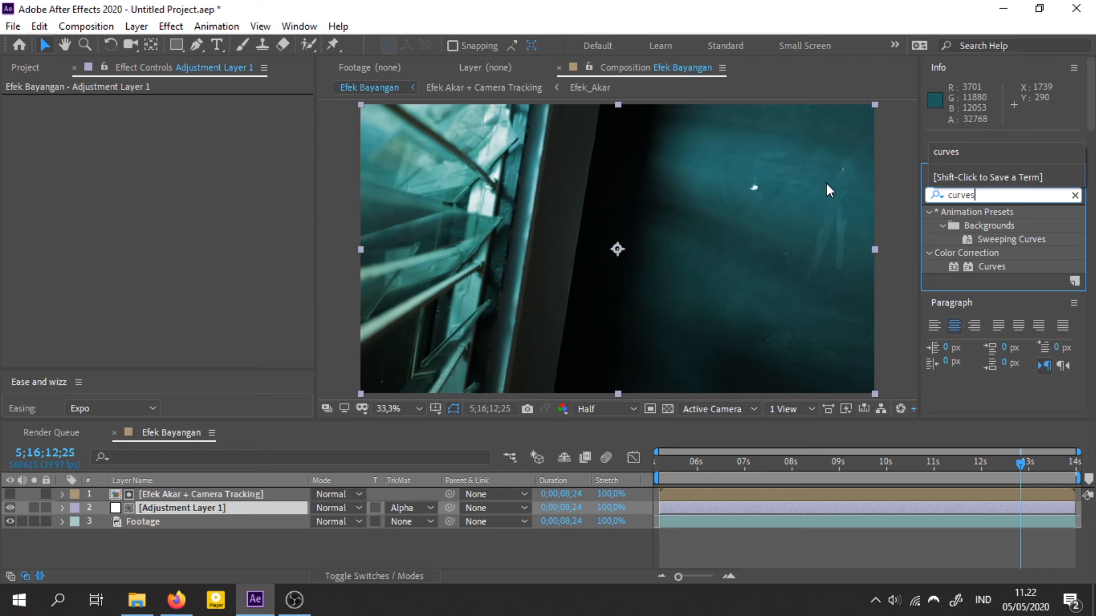
drag(991, 267, 196, 508)
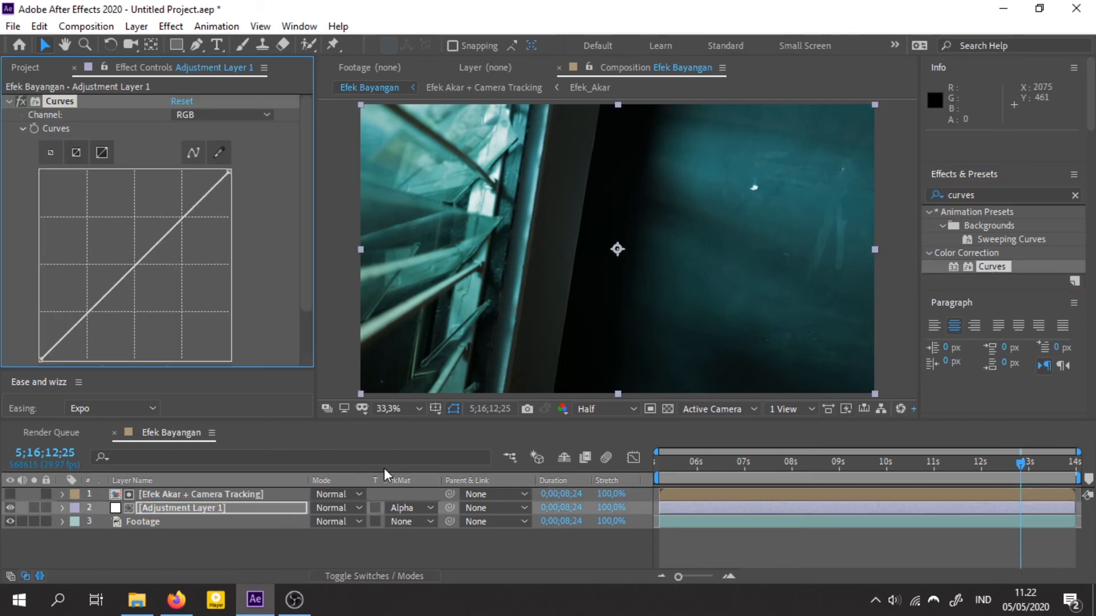
click(1045, 192)
text(tint)
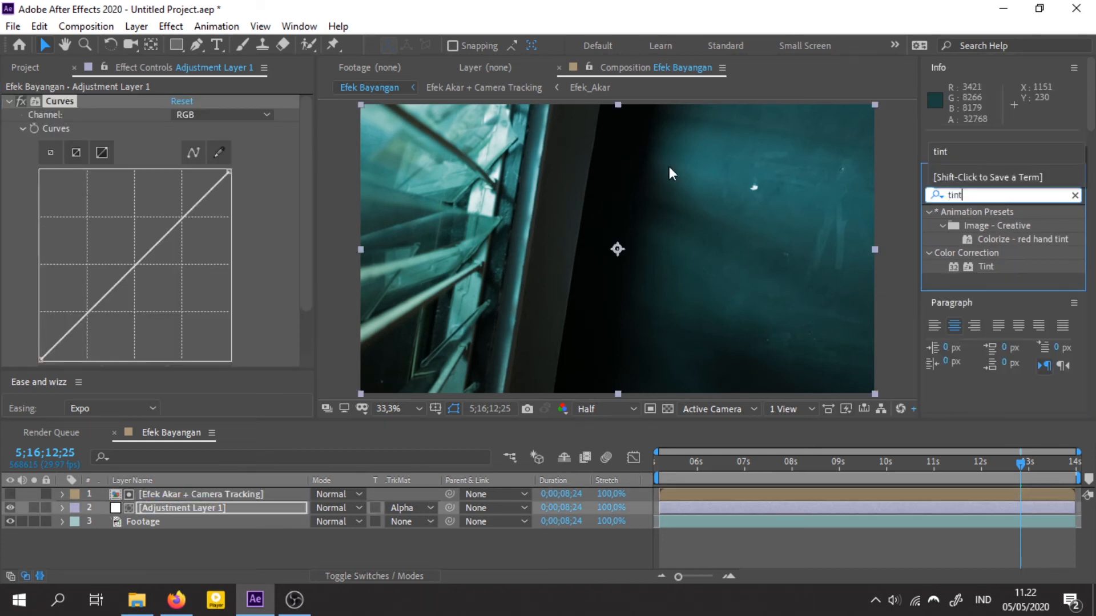
drag(995, 269, 120, 97)
click(8, 170)
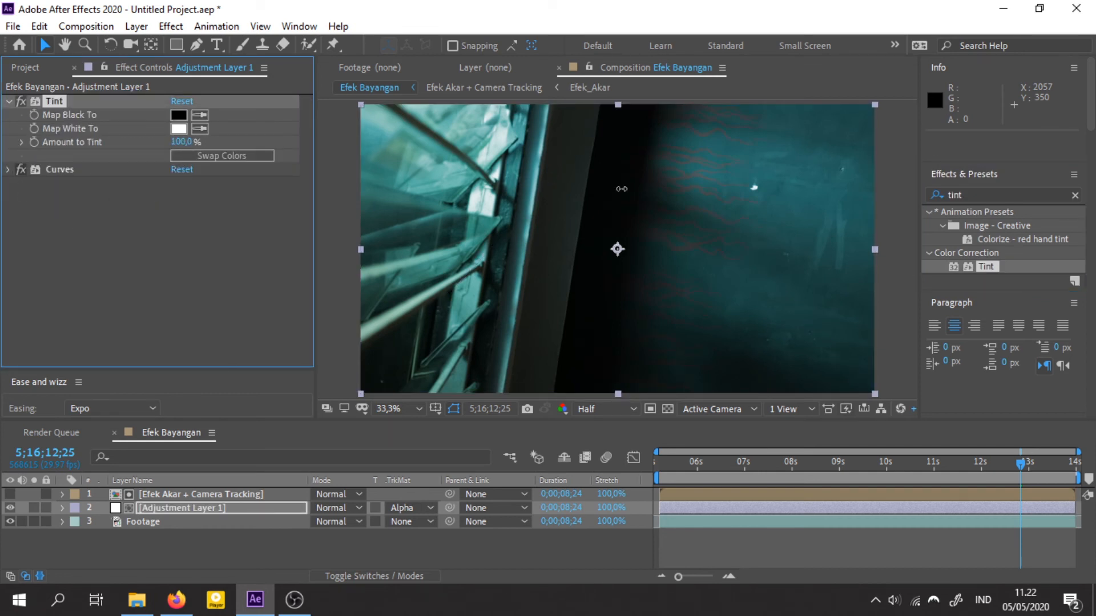
Pull the middle of the adjustment layer's RGB curve down to darken the tendrils into shadows
scroll(621, 189, up, 5)
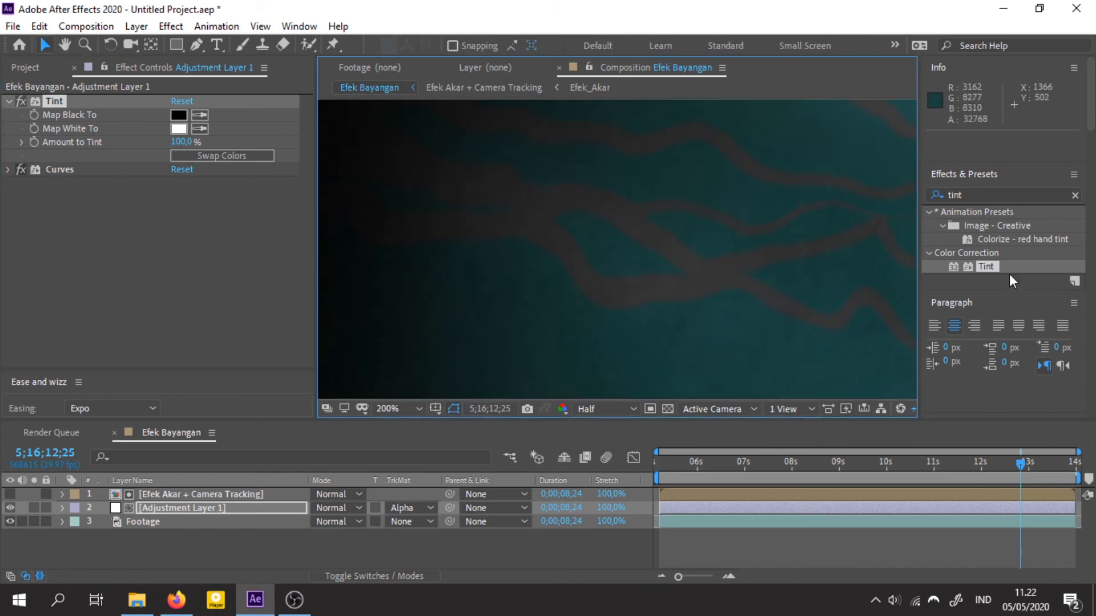
scroll(646, 275, down, 5)
scroll(637, 282, up, 2)
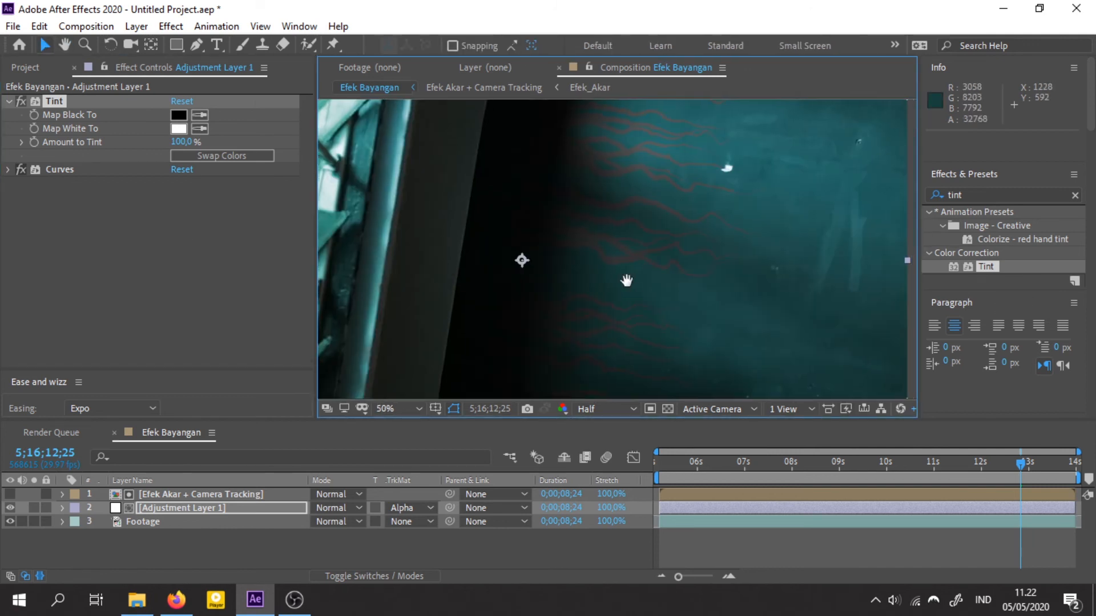
click(8, 170)
drag(148, 266, 167, 296)
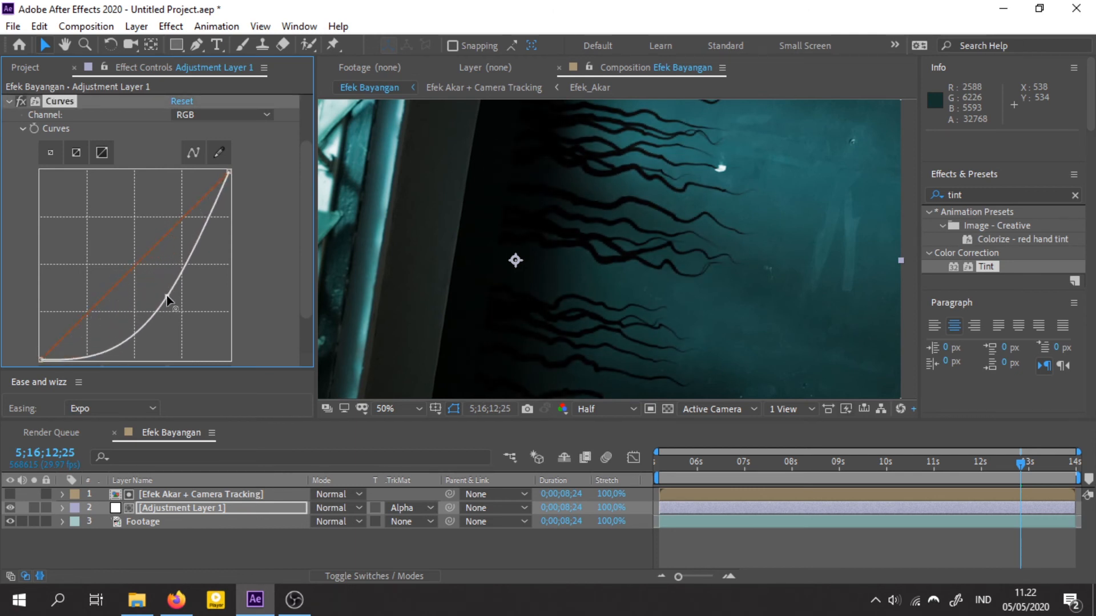
Apply the Fast Box Blur effect to the Efek Akar + Camera Tracking layer
scroll(666, 228, up, 2)
scroll(695, 262, down, 1)
drag(695, 262, 649, 365)
drag(642, 211, 683, 306)
scroll(676, 233, up, 1)
scroll(676, 234, down, 1)
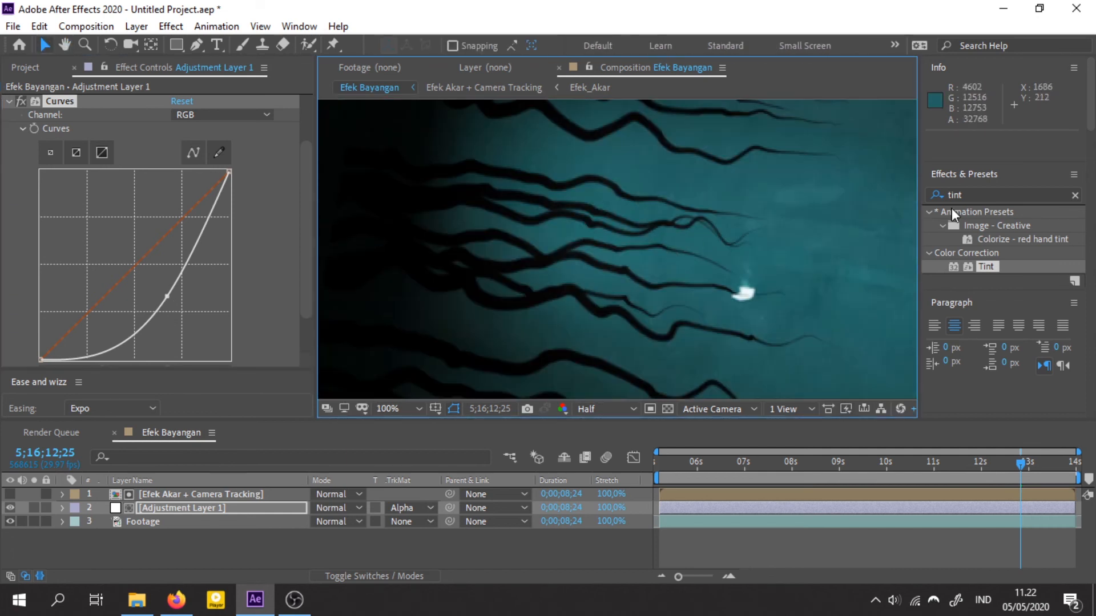
click(982, 194)
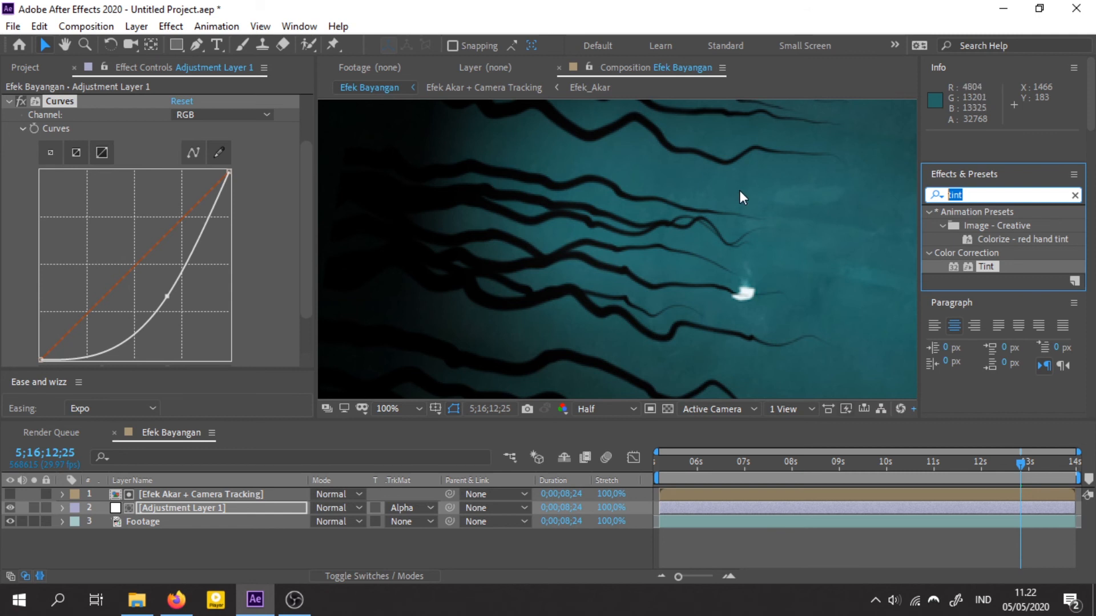
text(box blu)
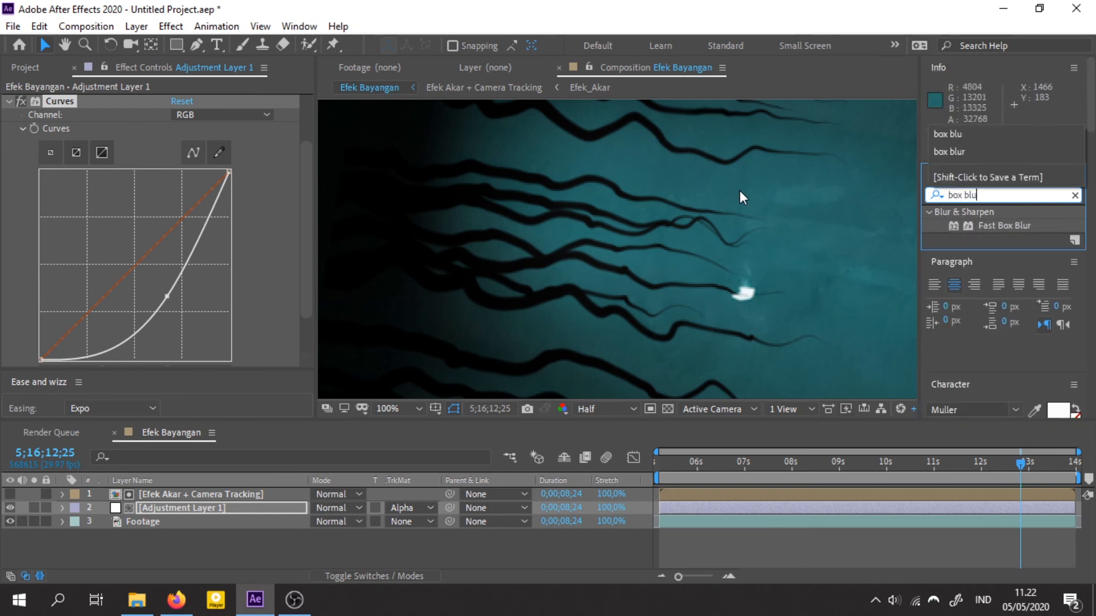
drag(1003, 225, 229, 499)
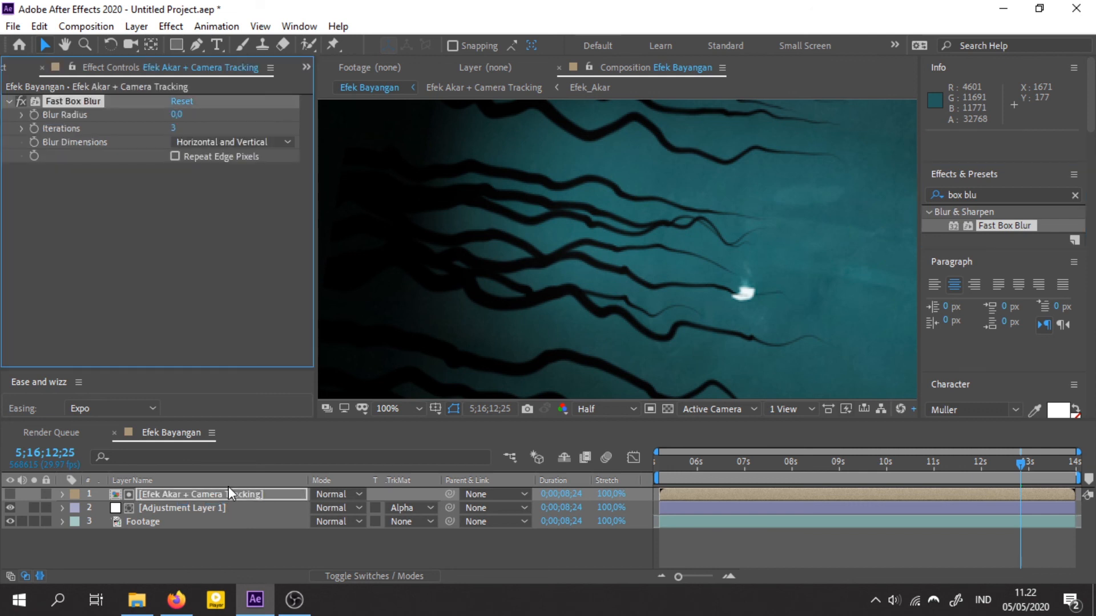
Set the preview resolution to Full and the Fast Box Blur's Blur Radius to 0,3 to soften the tendril edges
scroll(717, 219, up, 2)
click(621, 403)
click(622, 443)
drag(177, 115, 166, 114)
scroll(495, 172, down, 6)
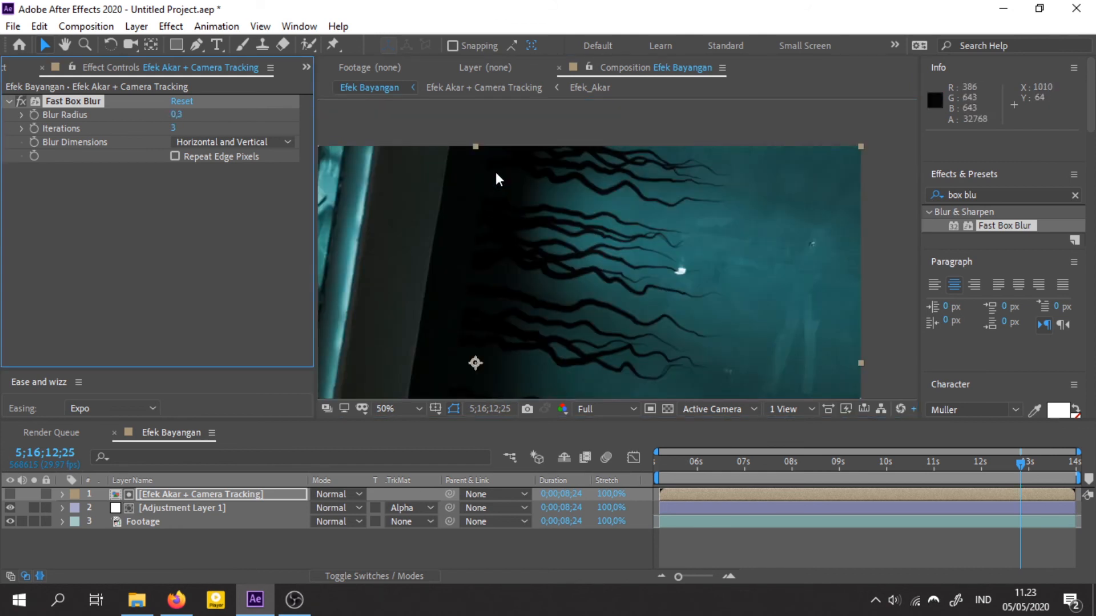
scroll(614, 358, up, 1)
scroll(625, 319, down, 1)
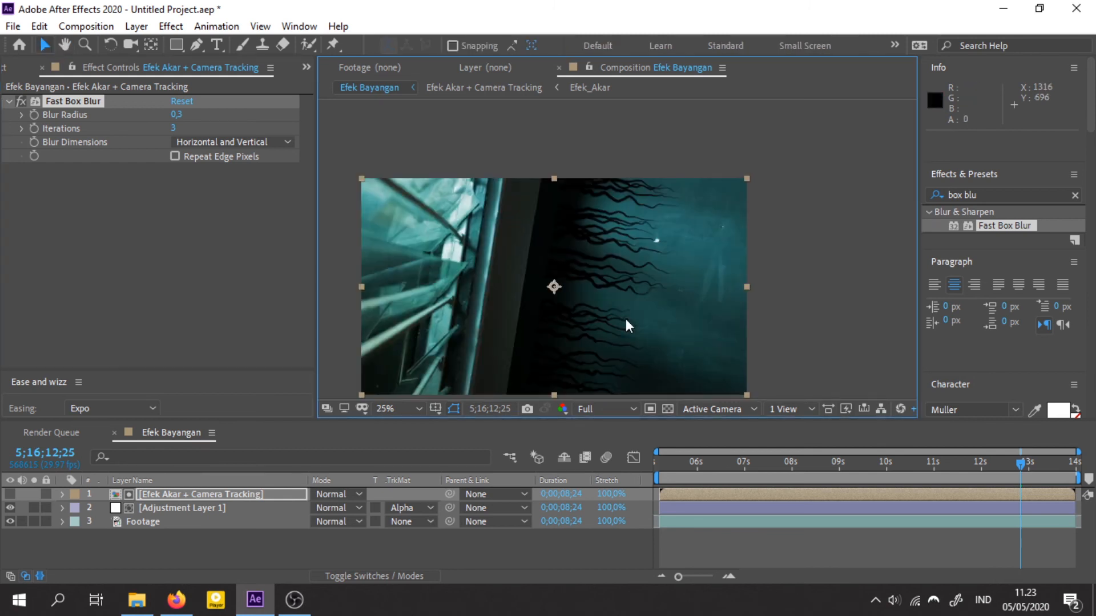
Fit the composition in the viewer and raise its preview exposure to +11,1 at 5;16;12;05 to inspect the tendrils against the dark areas
click(407, 411)
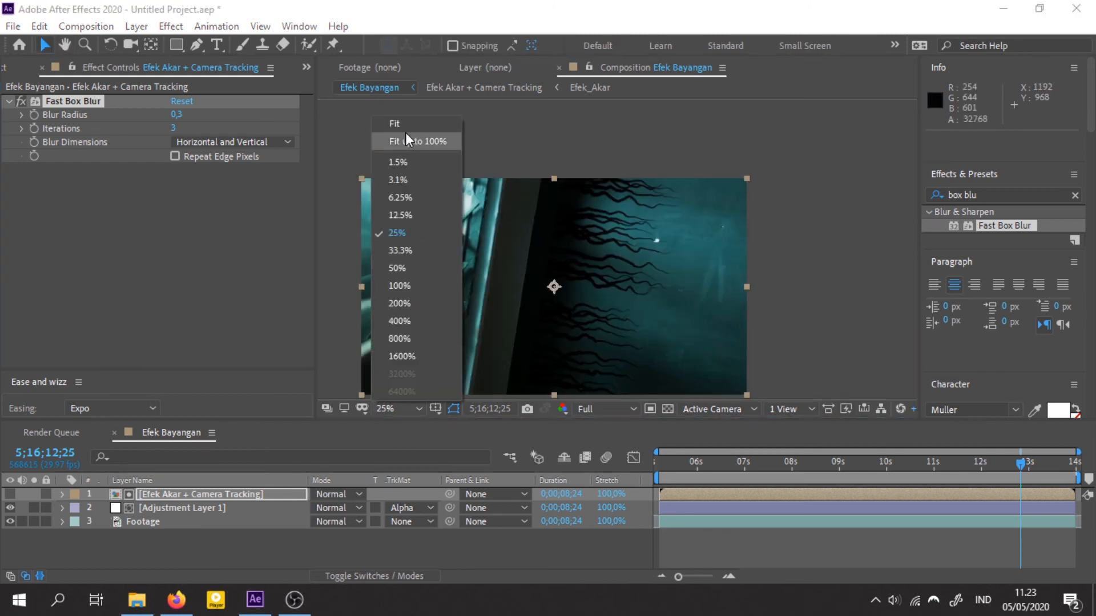
click(405, 133)
drag(809, 468, 988, 480)
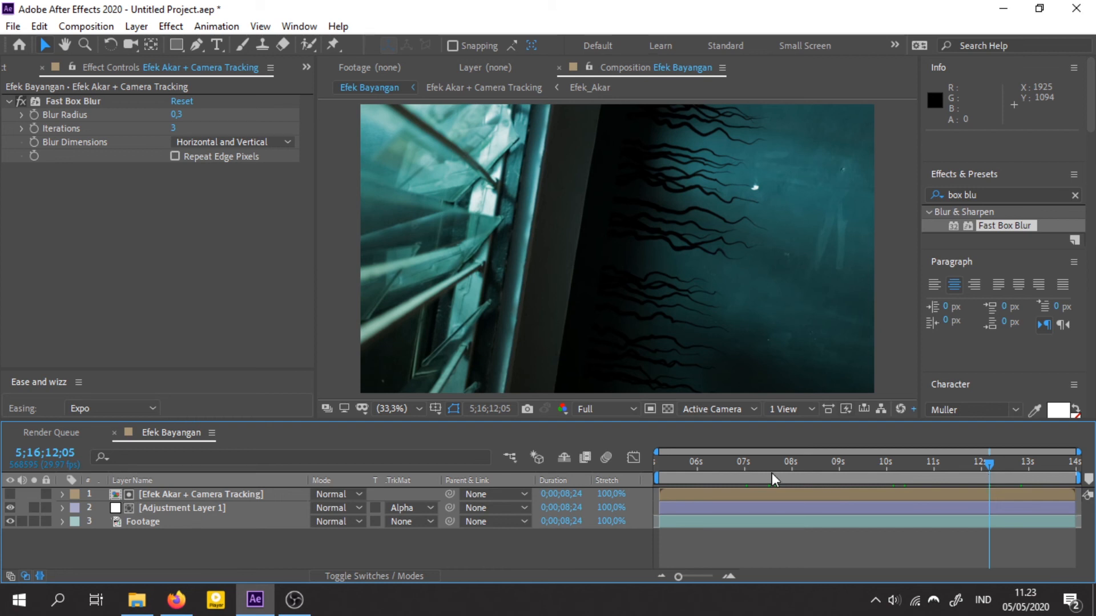
drag(928, 346, 958, 352)
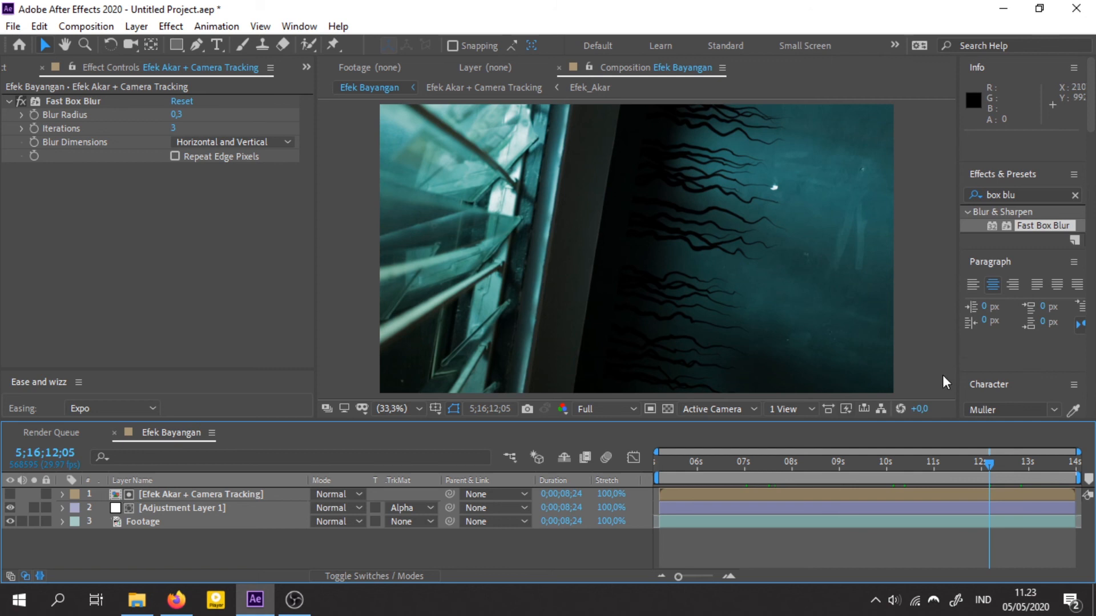
drag(919, 409, 1006, 429)
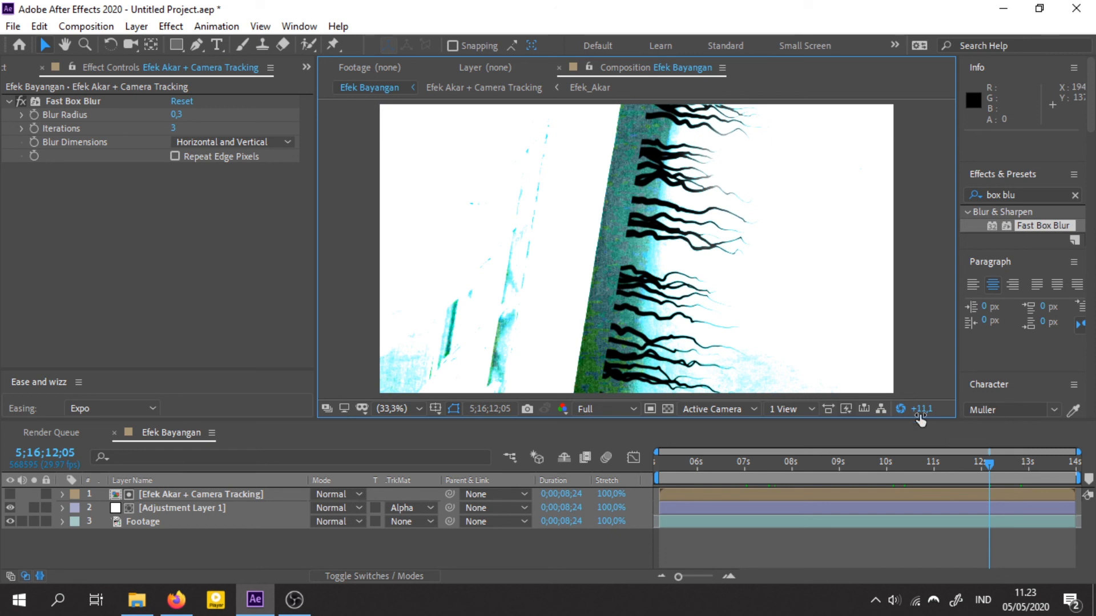
Add a new adjustment layer above all other layers and apply the Curves effect to it
click(137, 26)
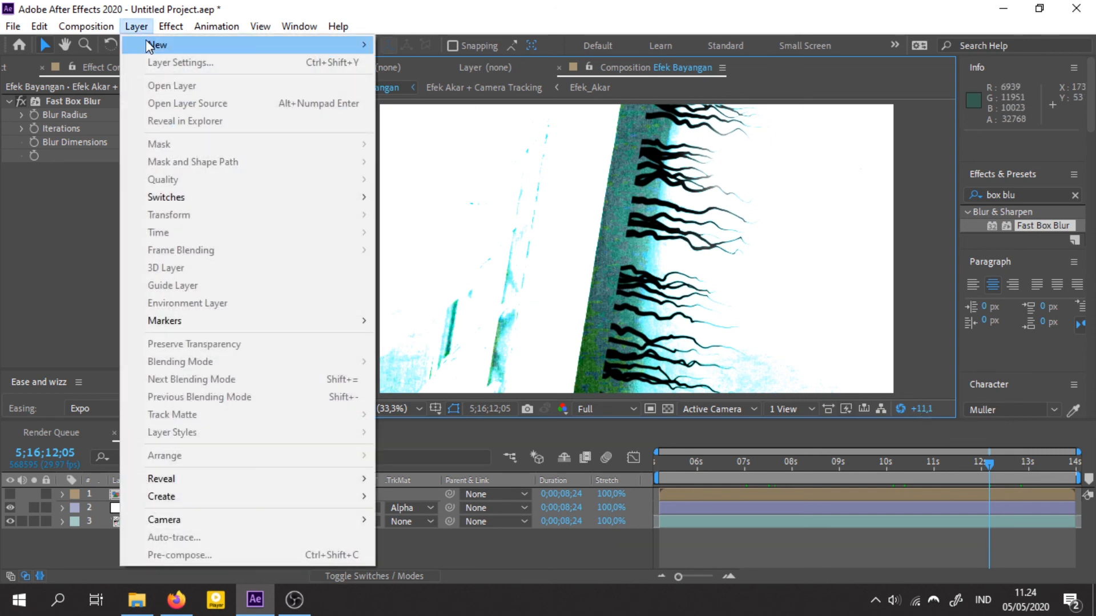
mouse_move(145, 40)
click(434, 150)
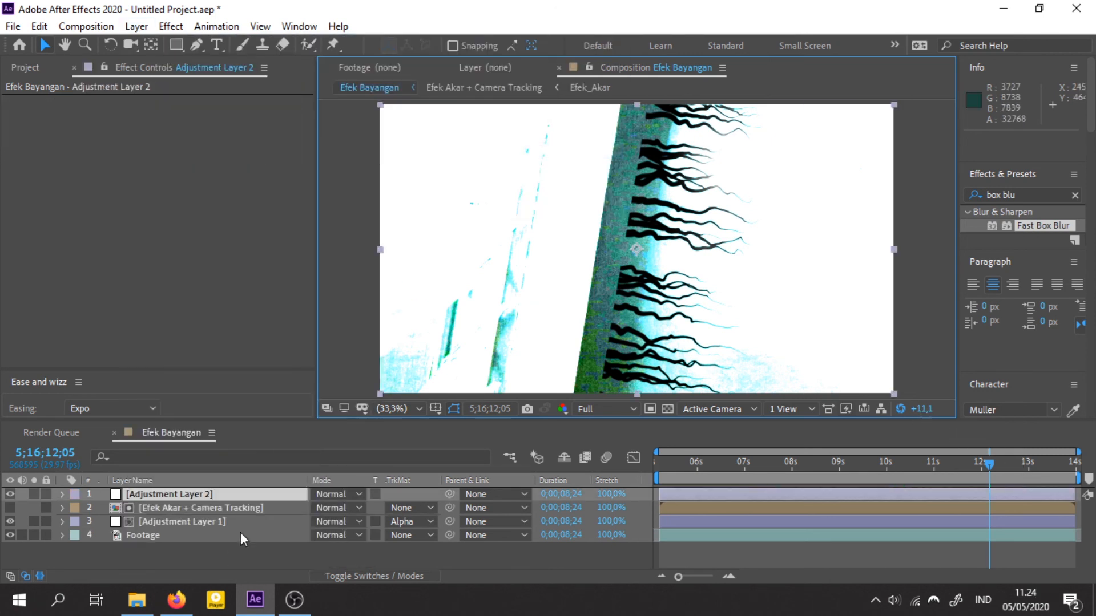
click(1027, 197)
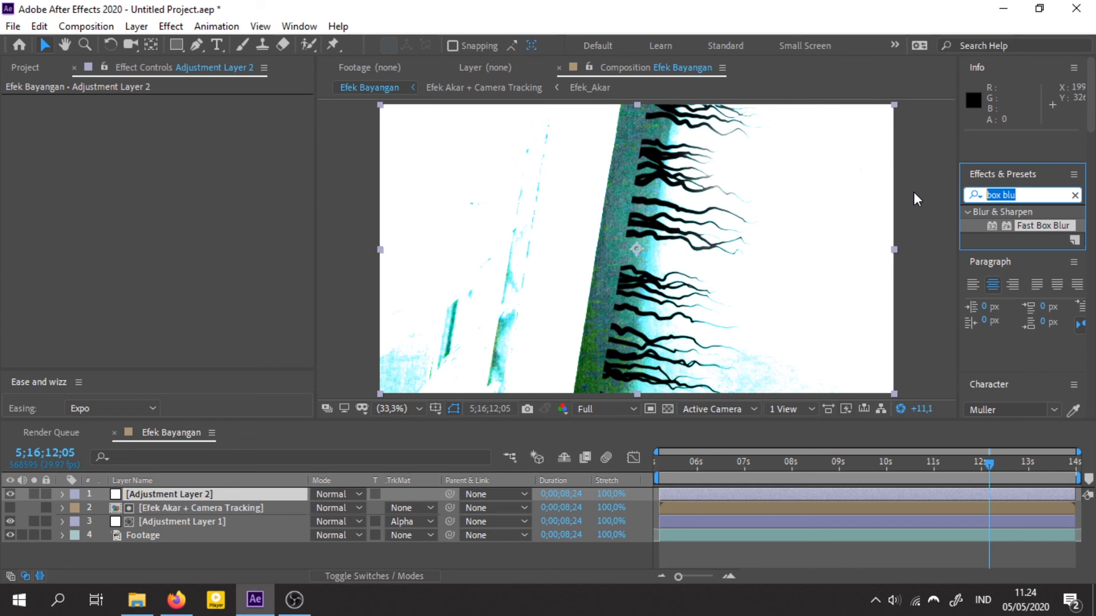
text(curve)
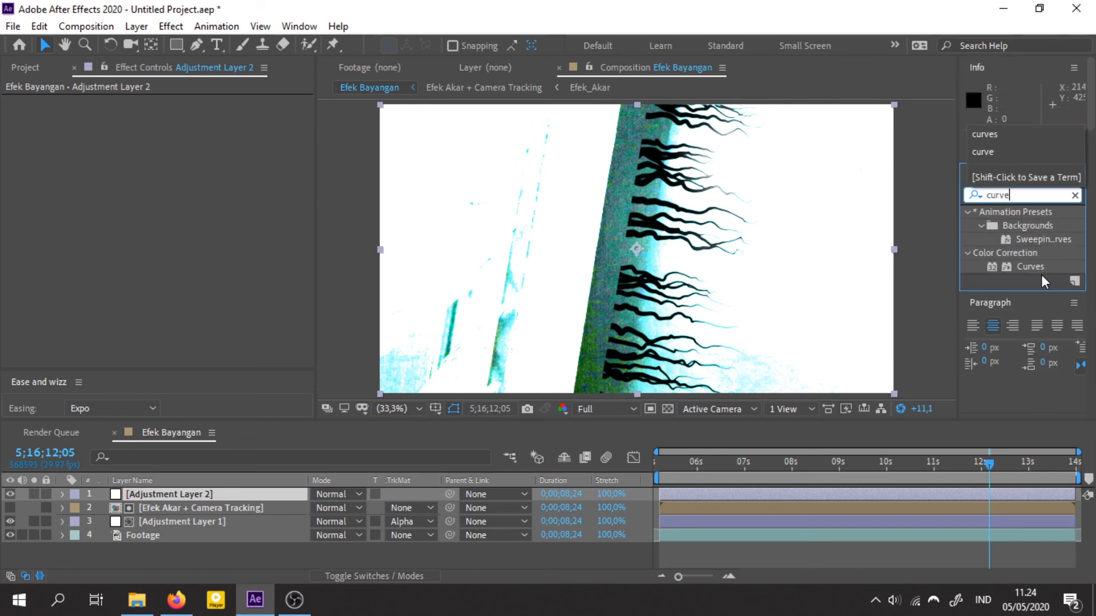
drag(1030, 267, 274, 303)
scroll(276, 324, down, 2)
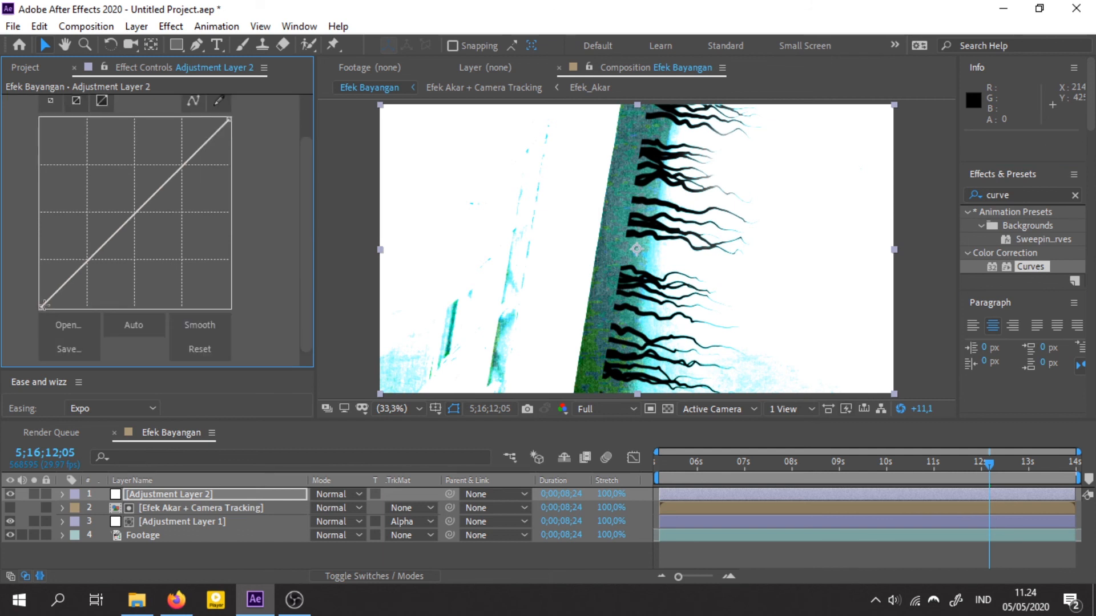
Shift the curve's black point slightly inward to crush the dark areas into the tendrils, and reset the viewer's exposure to 0
mouse_move(41, 308)
mouse_down()
mouse_move(31, 313)
mouse_move(46, 317)
mouse_up()
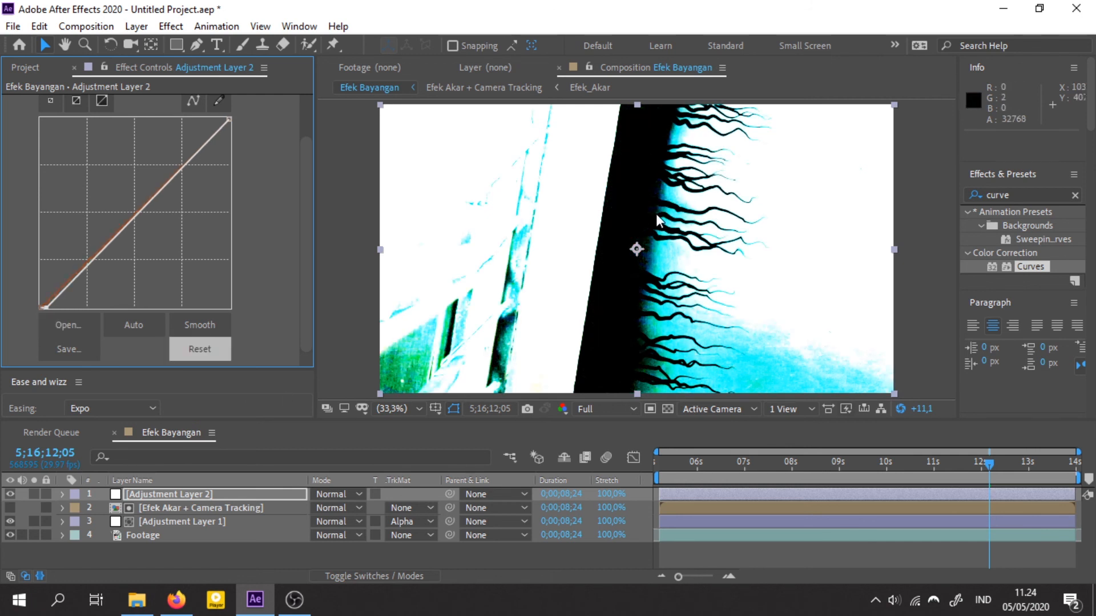
key(period)
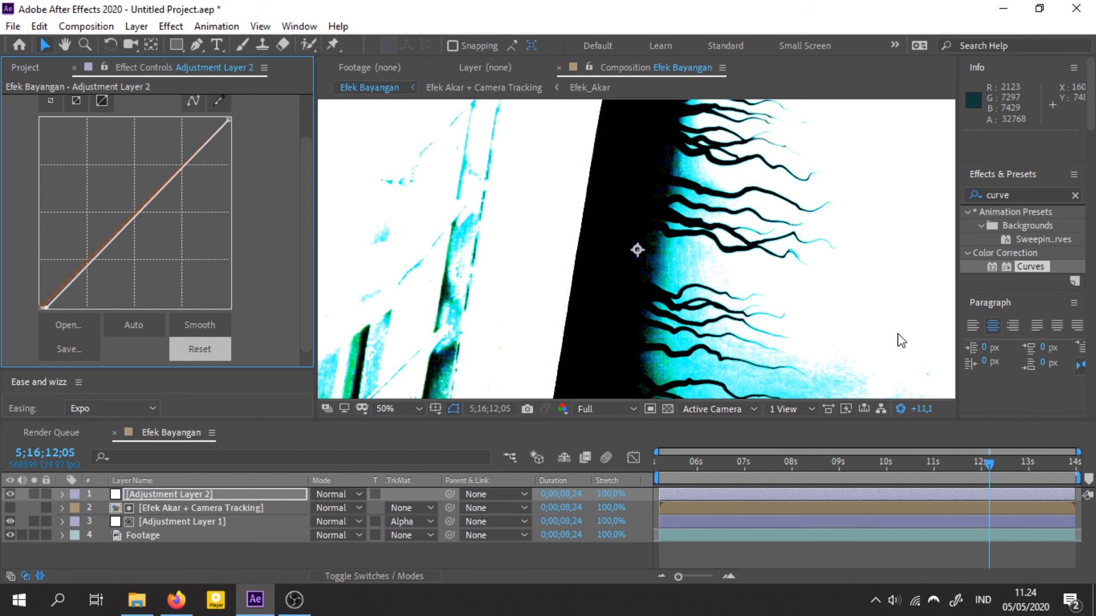
key(comma)
click(919, 409)
text(0)
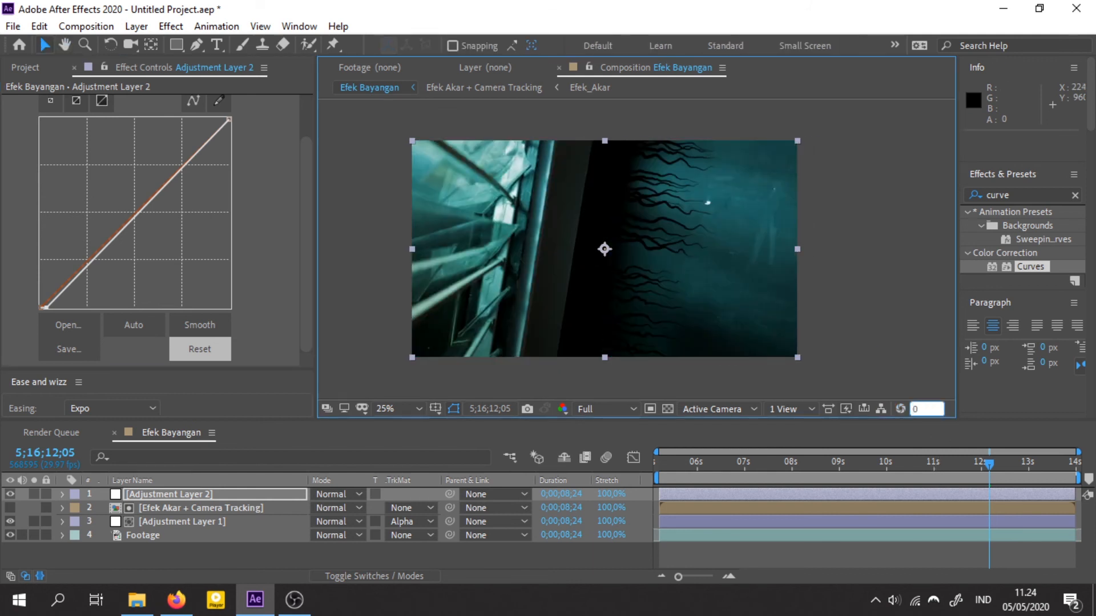
Raise the viewer's exposure again to check the blended blacks, and return it to 0
drag(918, 409, 948, 437)
click(929, 406)
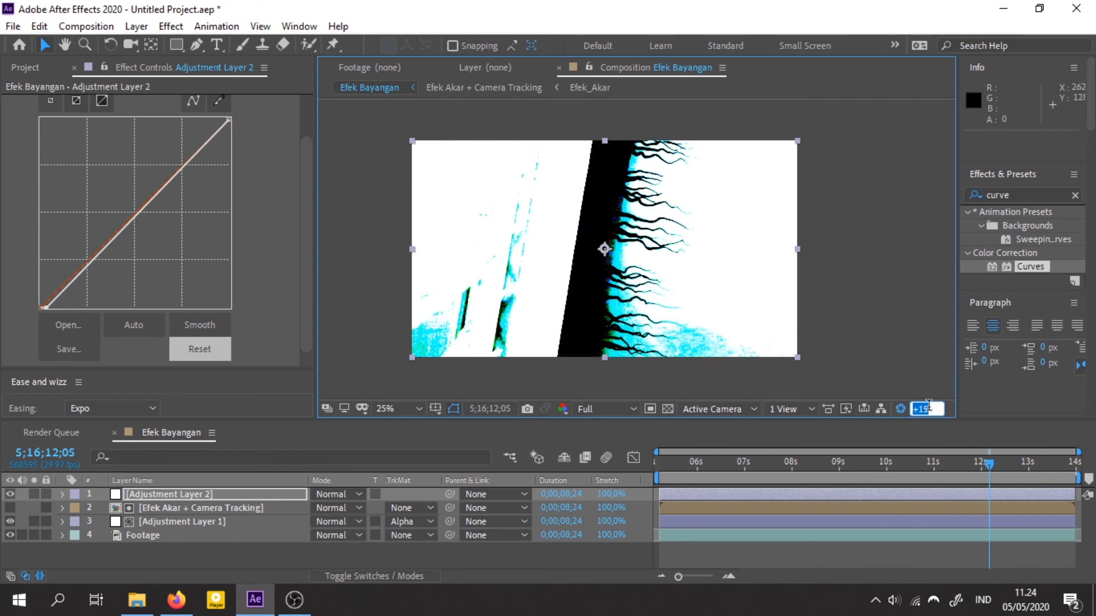
text(0)
key(Return)
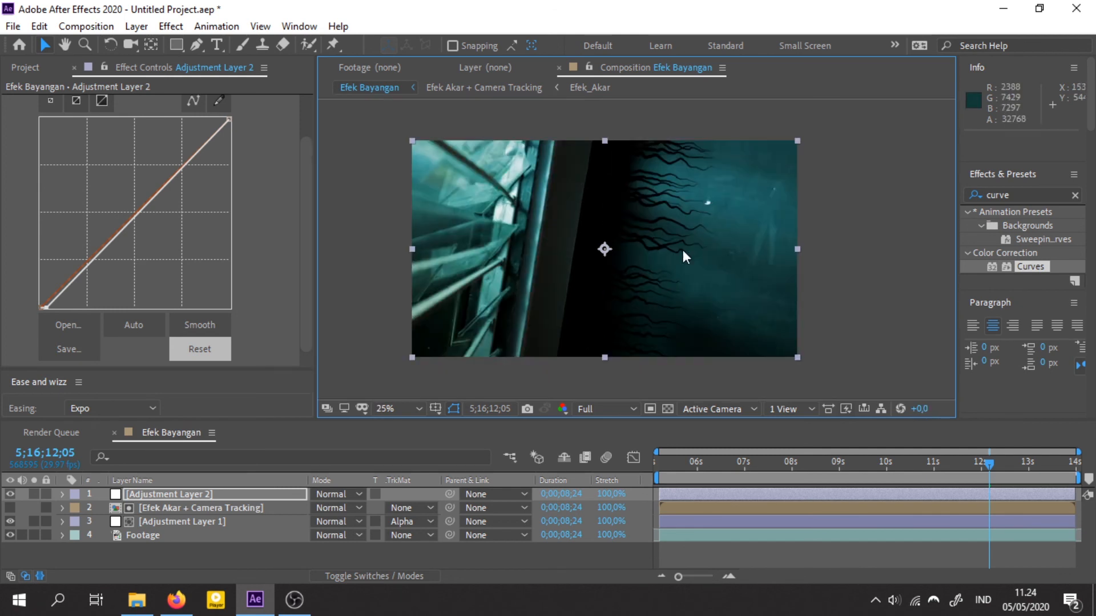
Add a second Curves effect to Adjustment Layer 2, raise its RGB midpoint slightly and compare with the layer hidden
scroll(178, 162, up, 2)
click(22, 101)
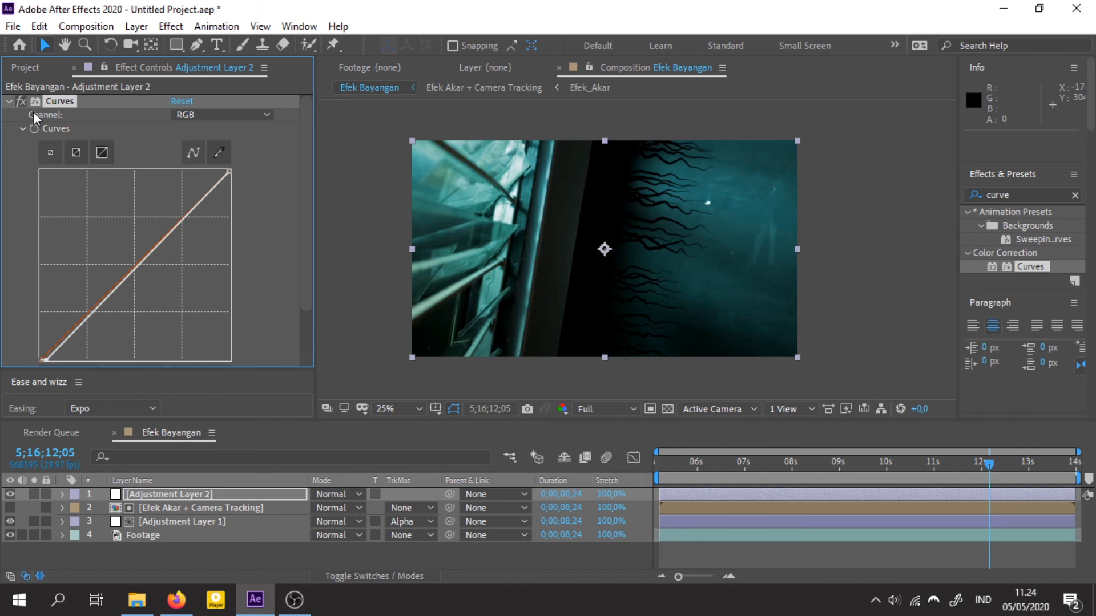
click(22, 128)
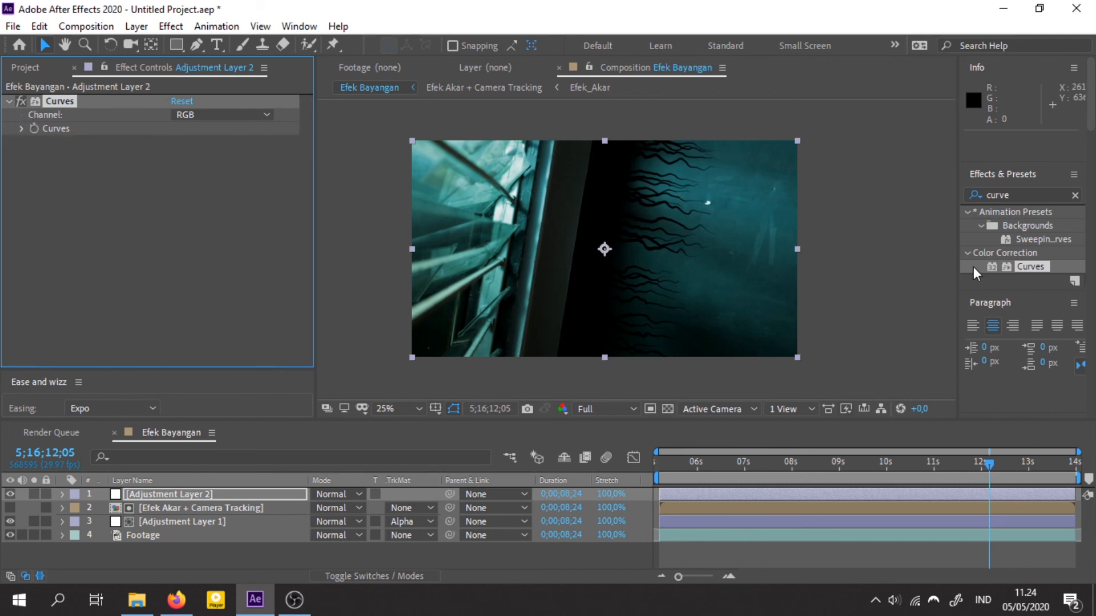
drag(1037, 267, 124, 259)
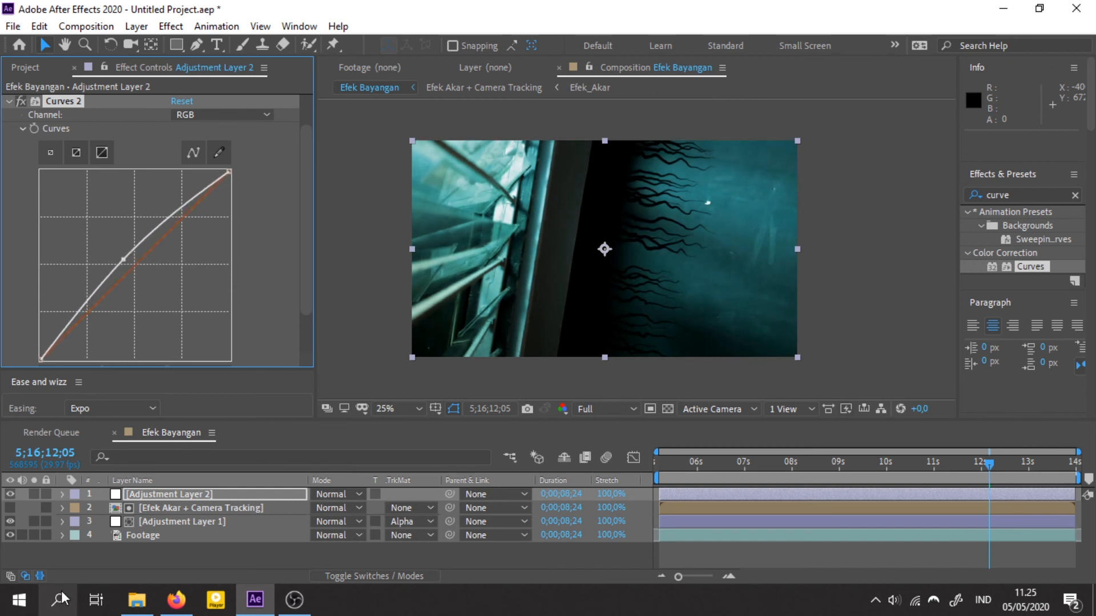
click(10, 494)
click(10, 494)
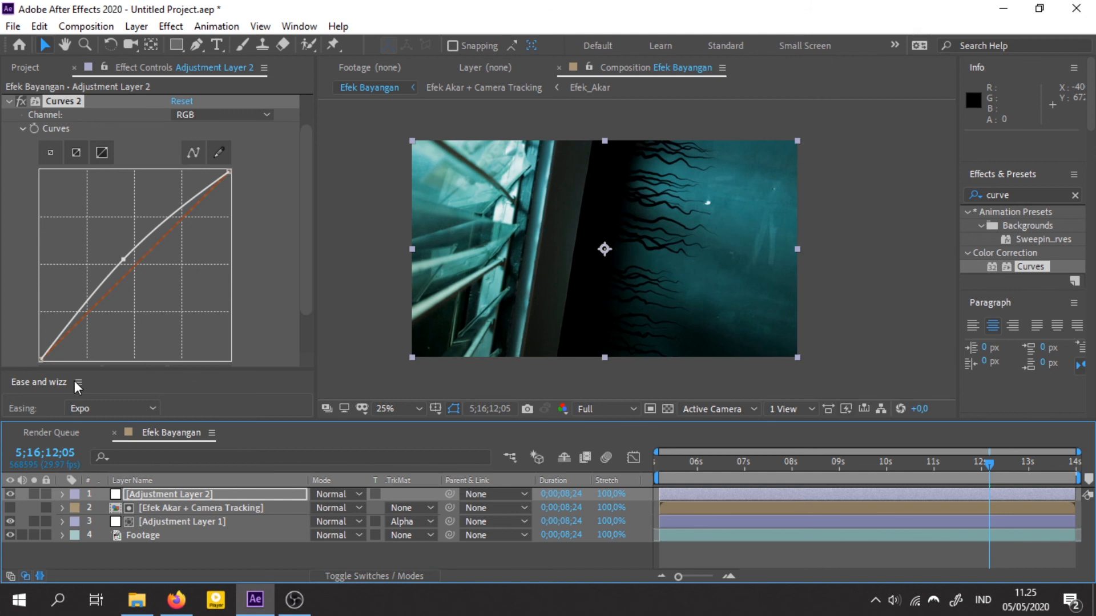
Lower the Curves 2 midpoint a little and compare the image with and without Adjustment Layer 2
drag(124, 260, 126, 262)
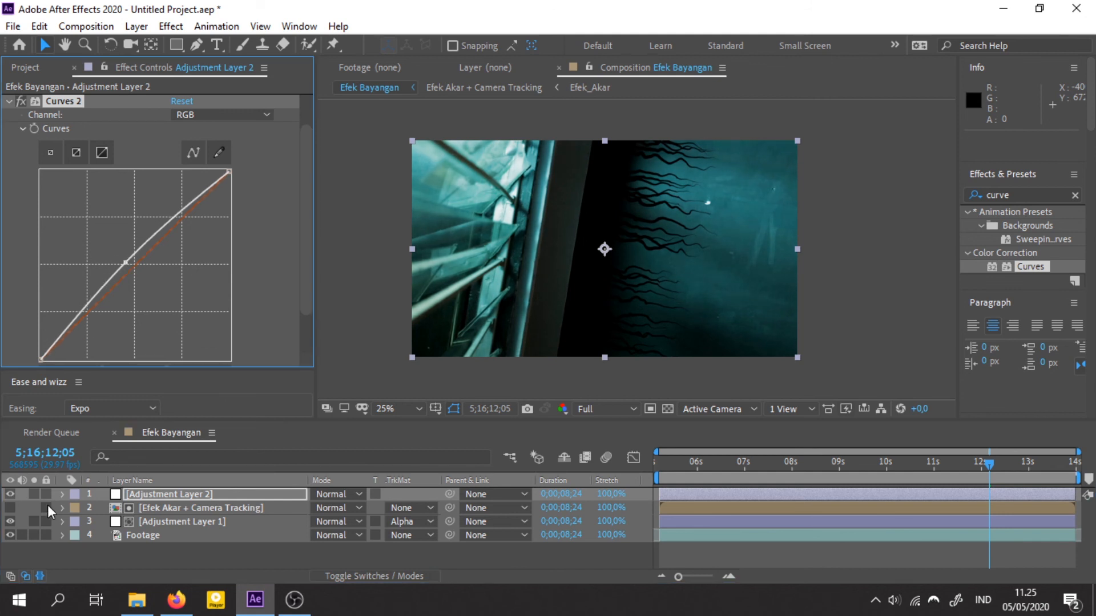
click(10, 494)
click(10, 495)
scroll(919, 338, up, 2)
scroll(911, 337, down, 2)
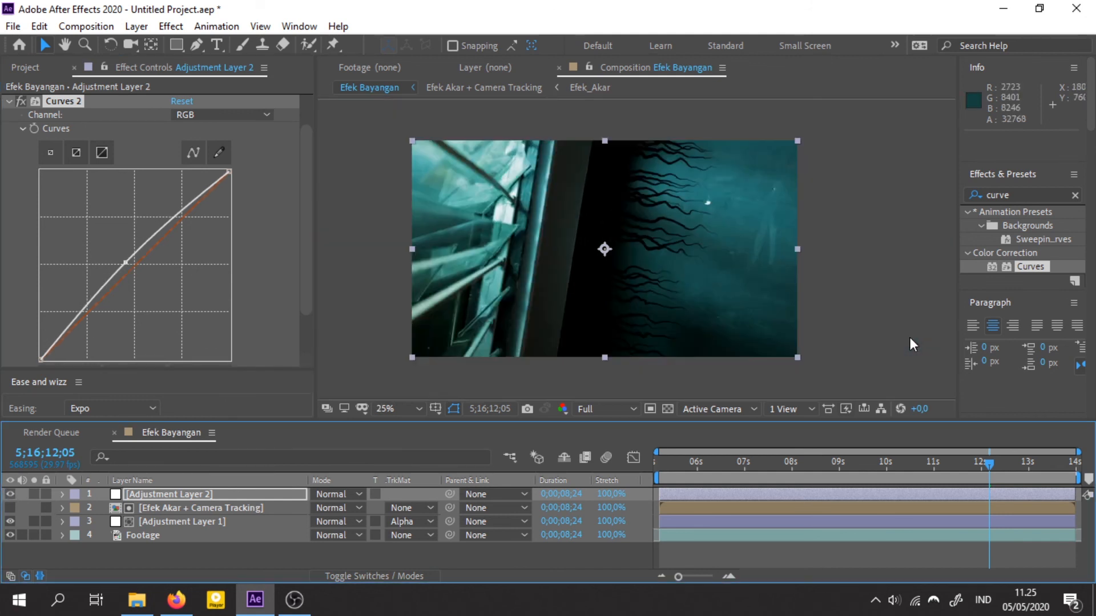
Raise the viewer's exposure to +40,0 to recheck the blacks around the tendrils, and reset it to 0
click(909, 338)
drag(914, 411, 1041, 412)
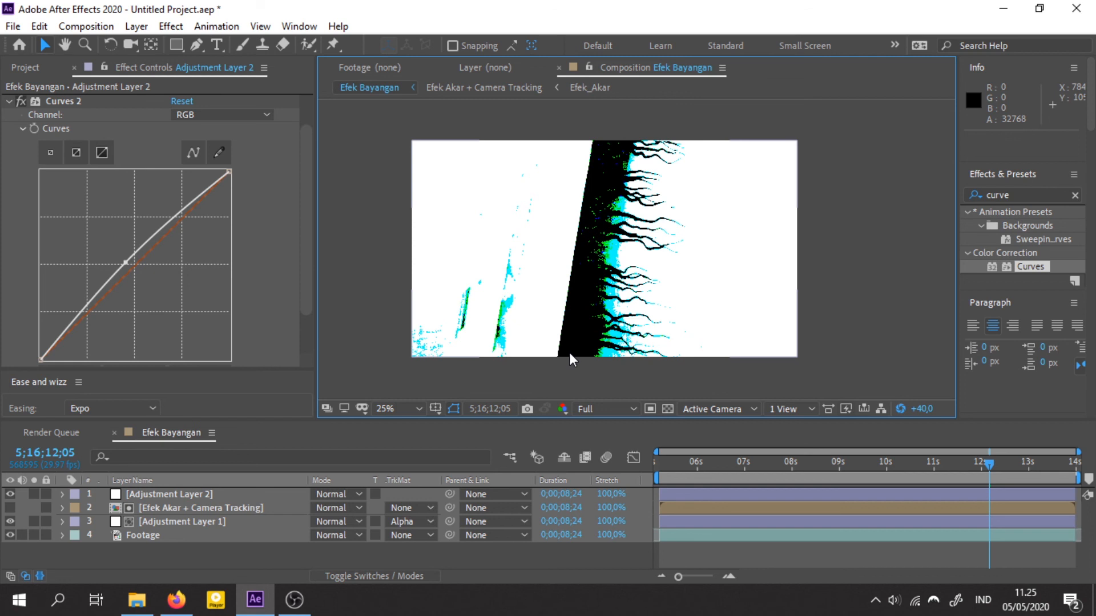
click(922, 409)
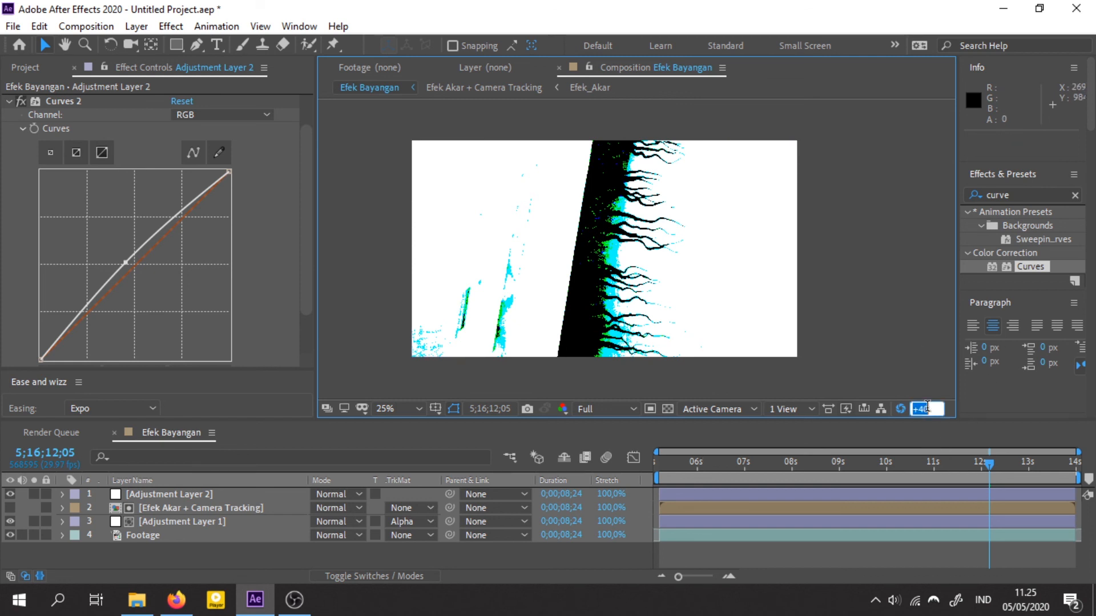
text(0)
key(Return)
Scrub through the timeline to 5;16;11;09 to review the finished shadow tendrils
click(745, 464)
drag(756, 475, 947, 485)
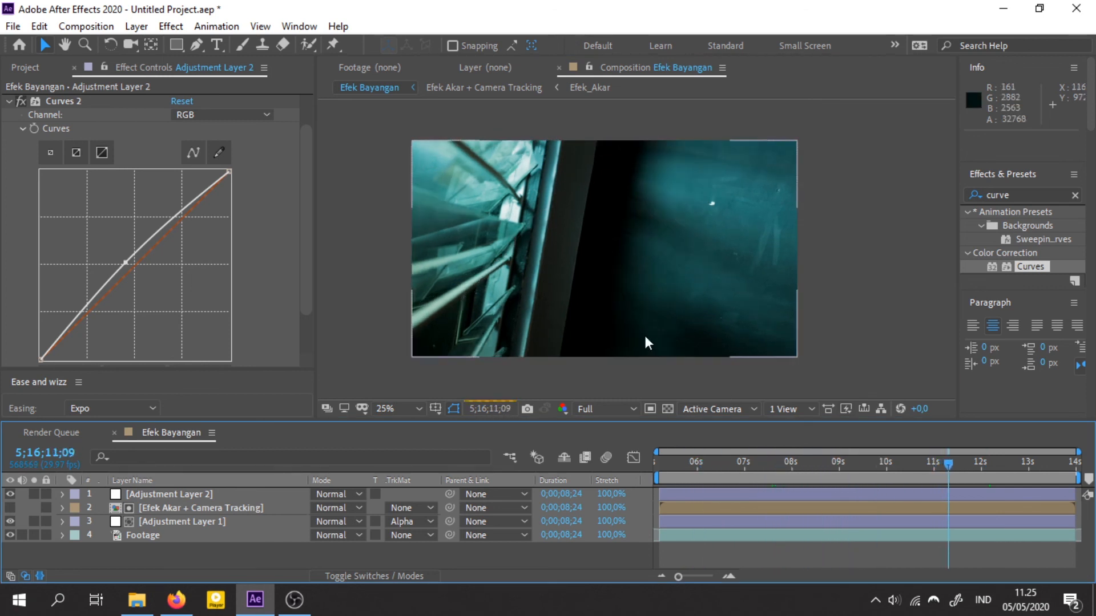
click(648, 377)
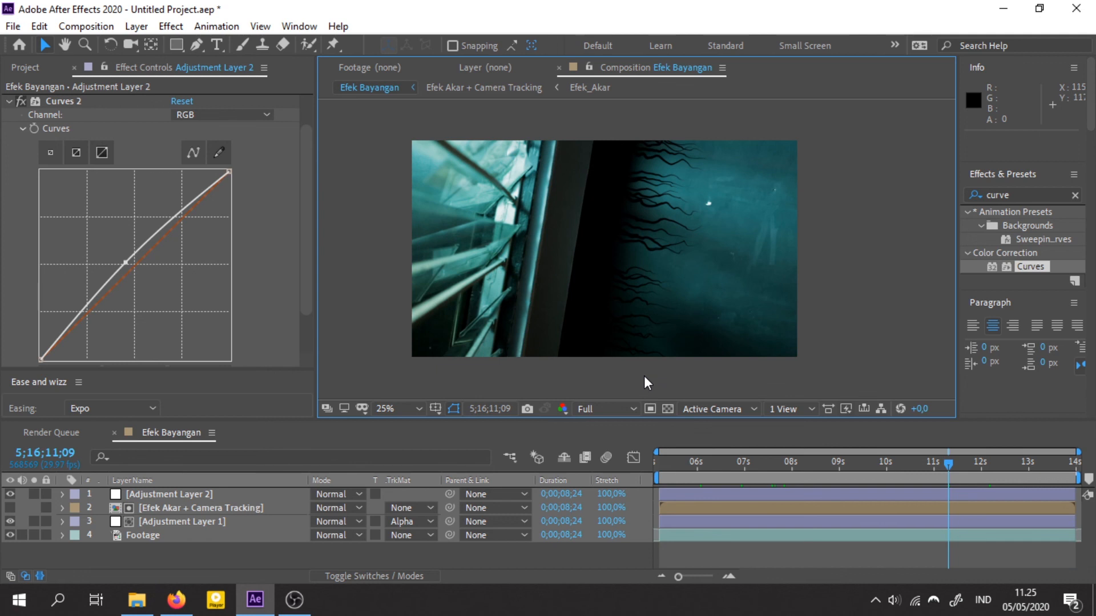